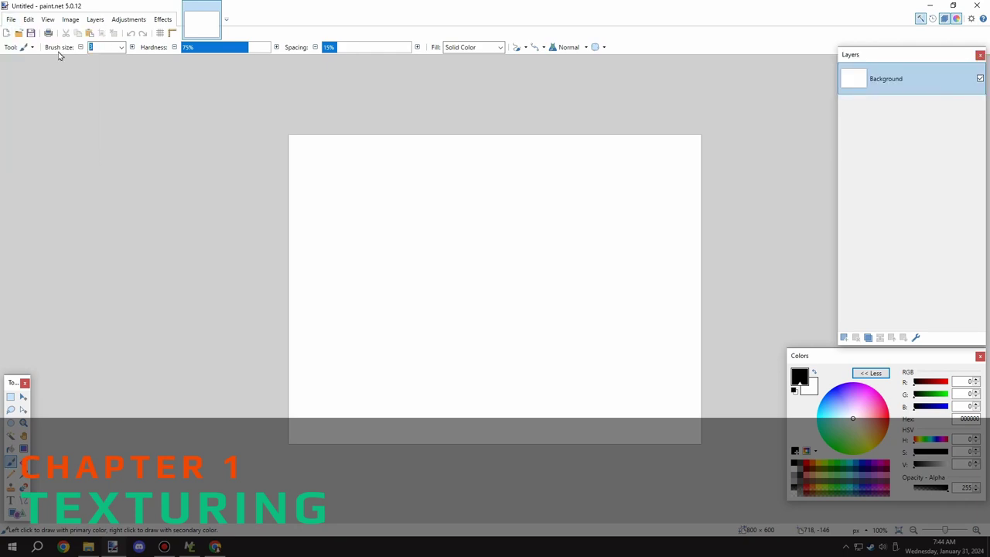
Step: Start opening an image and browse to the Plants folder under MCreator, Series, Lore, Assets, Blocks
double_click(120, 76)
double_click(127, 94)
double_click(130, 72)
double_click(140, 74)
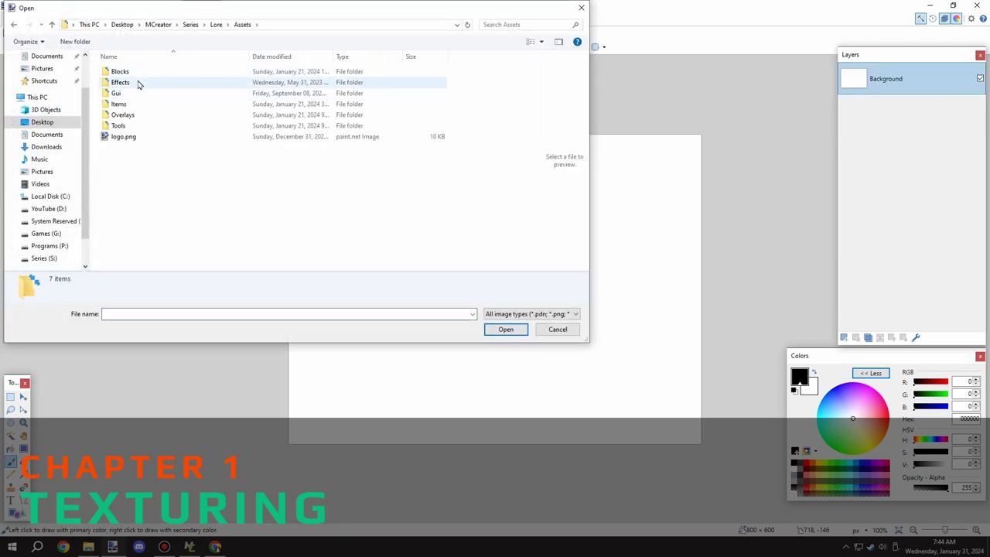
double_click(122, 72)
double_click(125, 104)
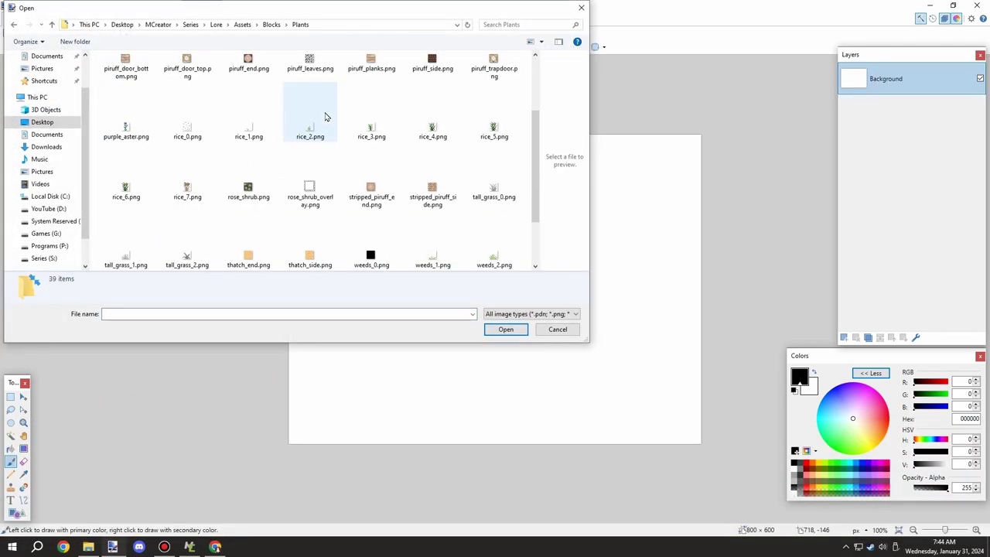
Step: Open the seven textures rice_1.png through rice_7.png together from the Plants folder
click(205, 124)
click(253, 127)
ctrl+click(318, 133)
ctrl+click(375, 133)
ctrl+click(437, 135)
ctrl+click(499, 137)
ctrl+click(132, 188)
ctrl+click(193, 194)
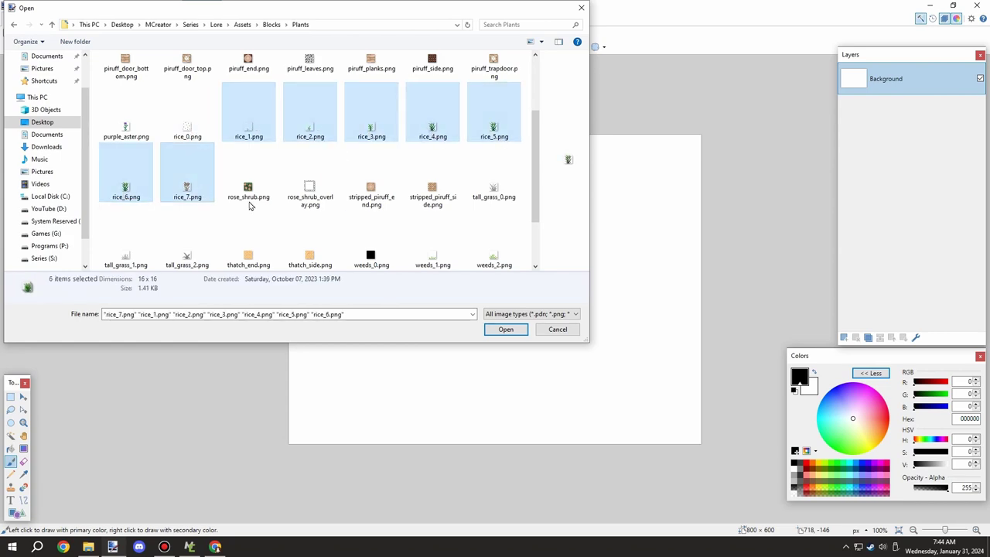
key(Return)
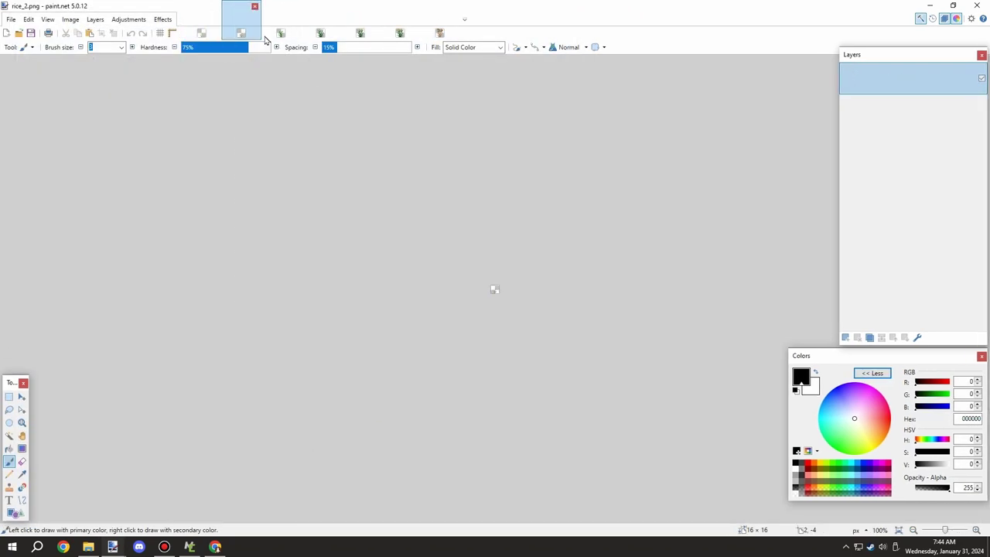
click(10, 388)
drag(512, 88, 301, 262)
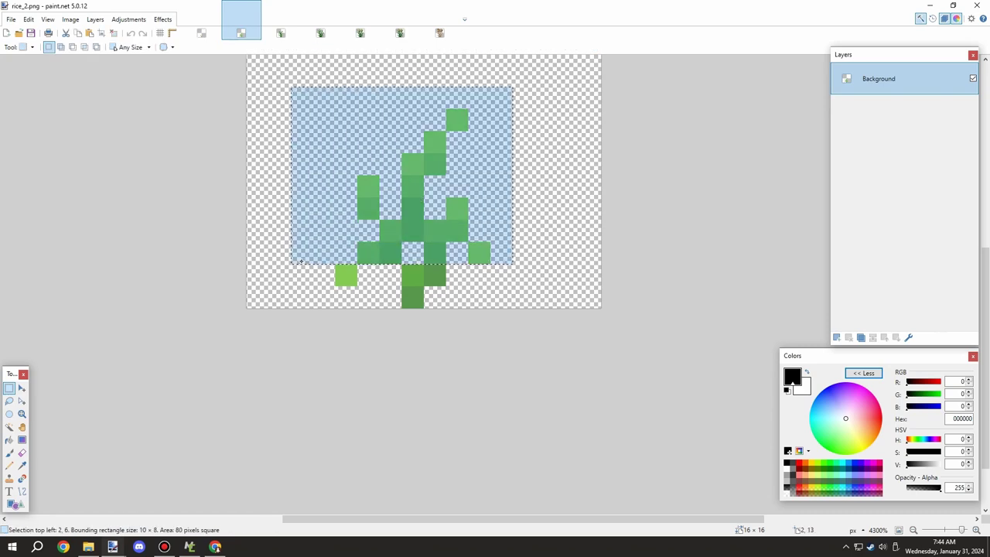
click(301, 261)
Step: Create a new 16 by 16 pixel image and clear its white background to transparent
click(11, 19)
click(14, 32)
text(16)
key(Tab)
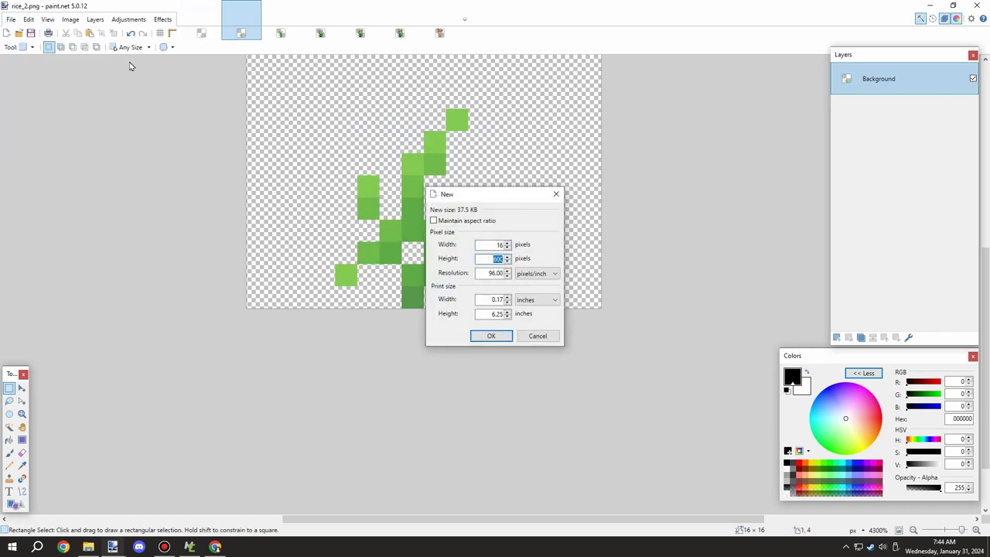
text(16)
key(Return)
scroll(495, 287, up, 10)
key(ctrl+a)
key(Delete)
Step: Copy the whole rice_1.png image into the new image and deselect it
click(242, 28)
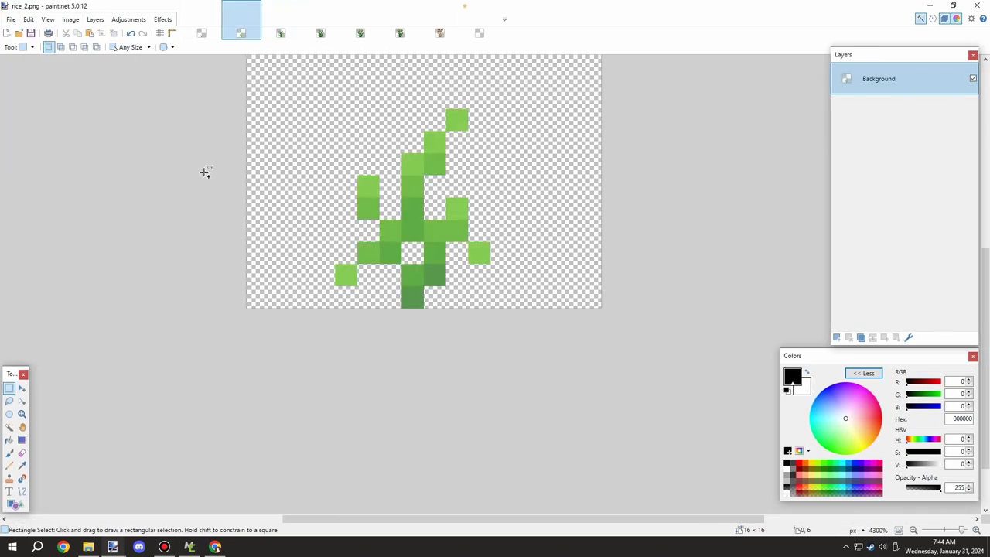
click(20, 466)
click(204, 31)
key(ctrl+a)
key(ctrl+c)
click(476, 29)
key(ctrl+v)
key(ctrl+d)
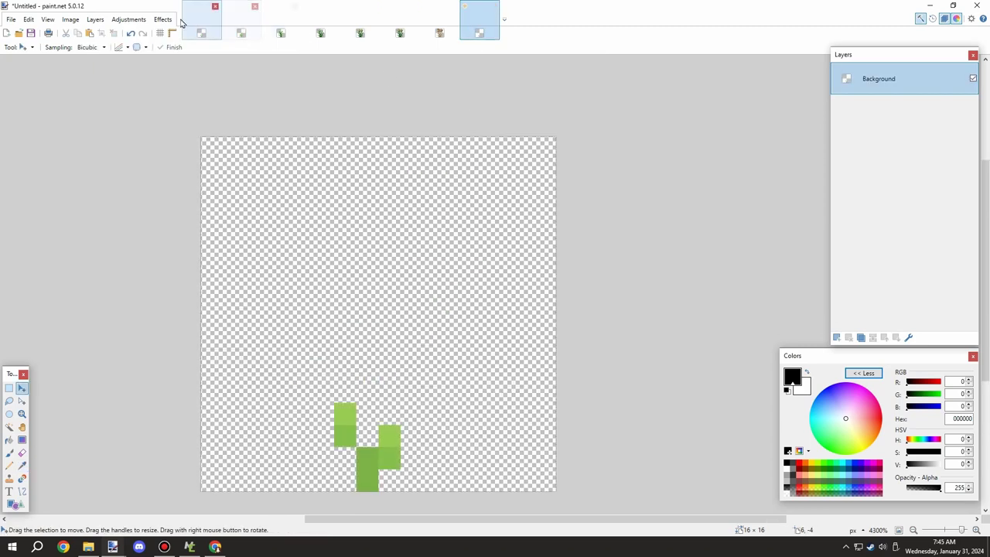
Step: Sample the dark green 59994C from the base of rice_2.png and paint the sprout's lowest stem pixel with it
click(242, 33)
key(k)
click(420, 293)
click(480, 31)
ctrl+scroll(389, 279, up, 2)
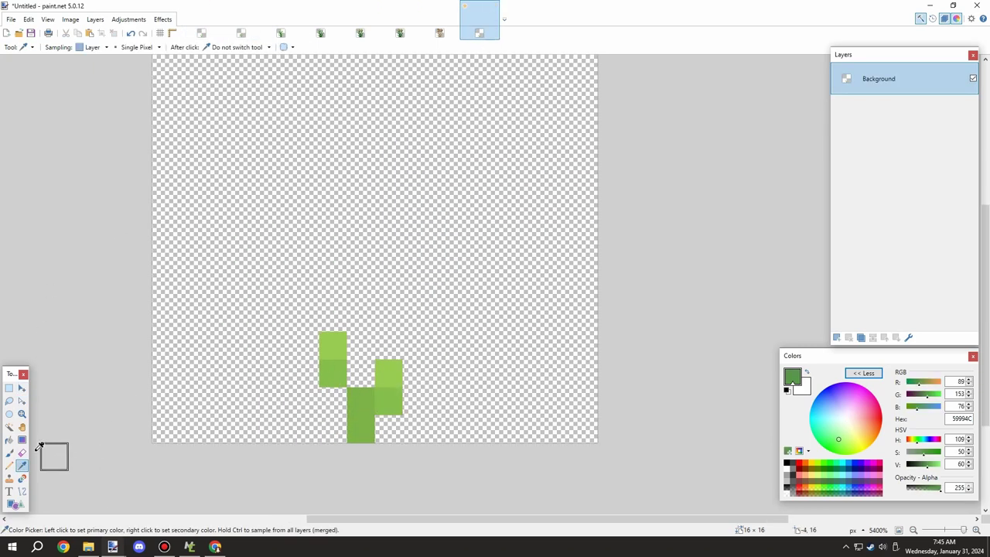
key(p)
click(361, 432)
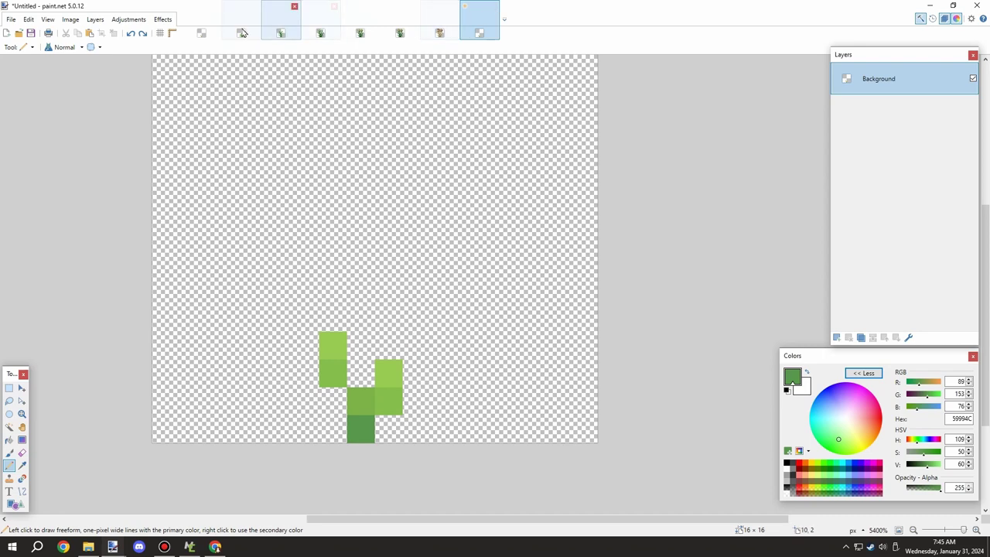
Step: Sample green 5FAD45 from rice_2.png and recolour the sprout's upper stem pixel and both side leaves with it
click(241, 32)
key(k)
click(418, 272)
click(479, 33)
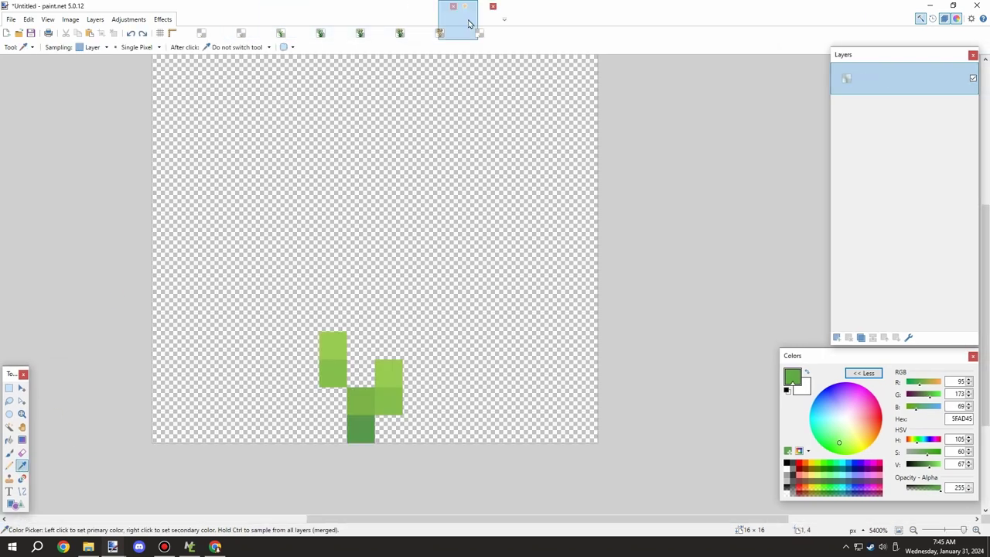
key(p)
click(360, 401)
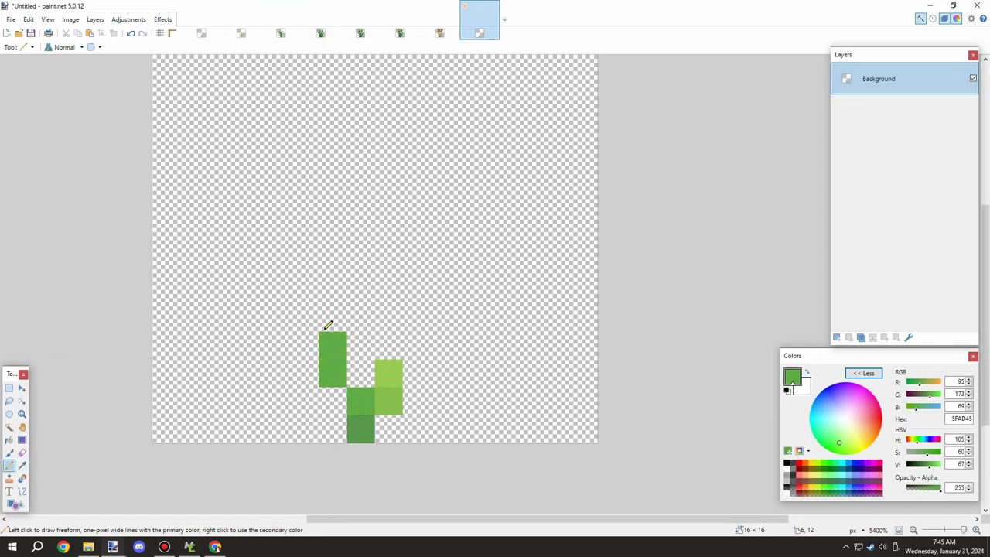
click(335, 345)
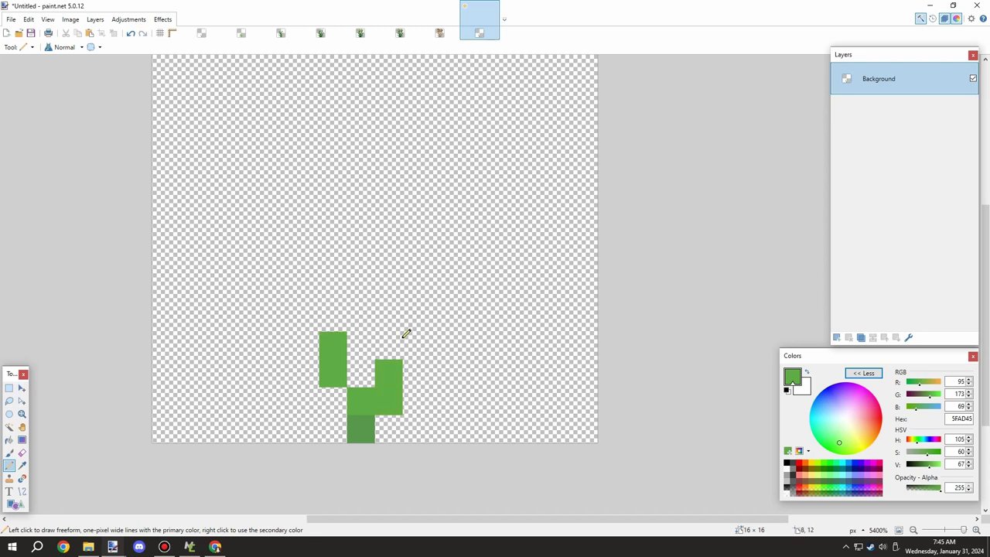
Step: Sample light green 84CC51 from rice_2.png, and repaint the sprout's upper stem pixel in the base's dark green 59994C
click(242, 33)
click(20, 465)
click(368, 186)
click(479, 33)
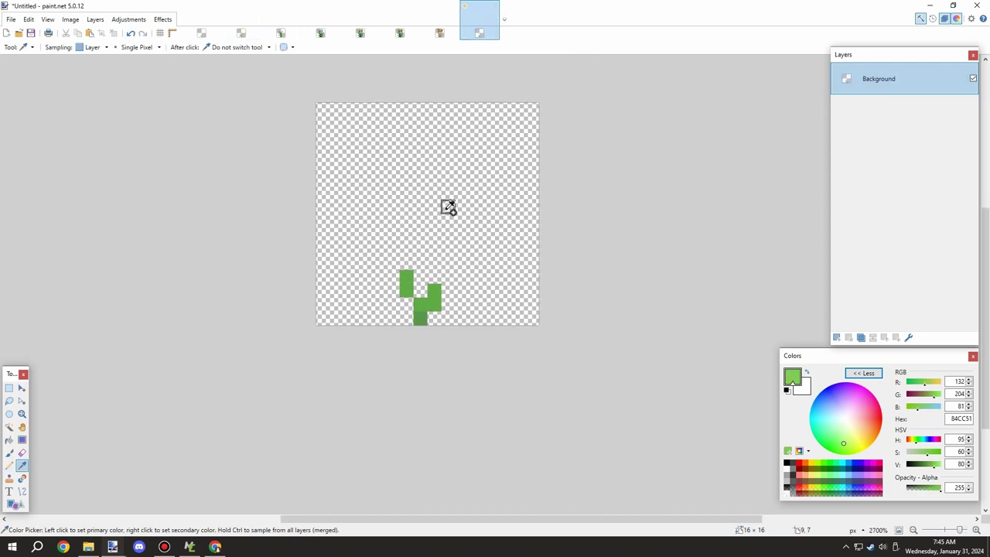
key(p)
key(k)
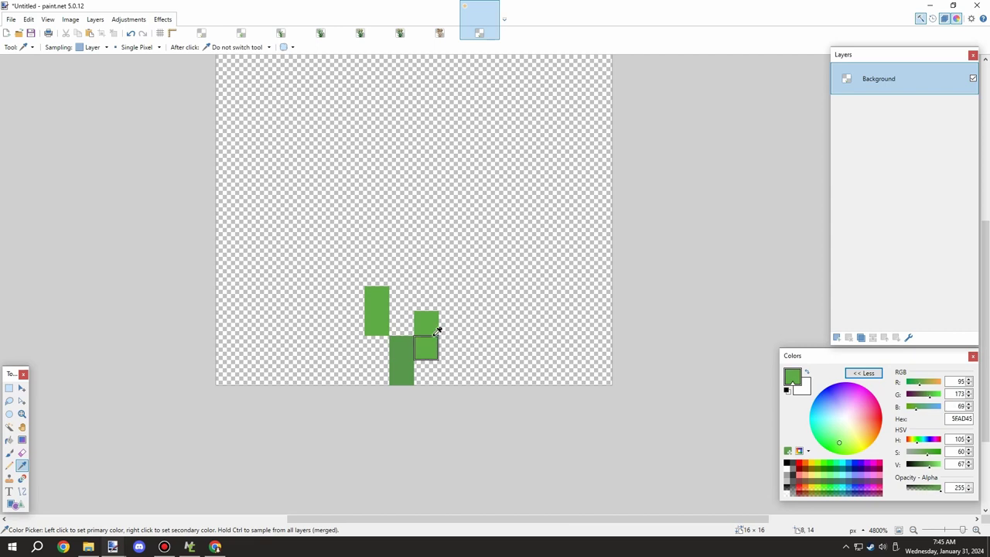
Step: Extend the sprout's left and right branches diagonally upward by two pixels each in green 5FAD45, undoing surplus strokes
click(434, 329)
key(p)
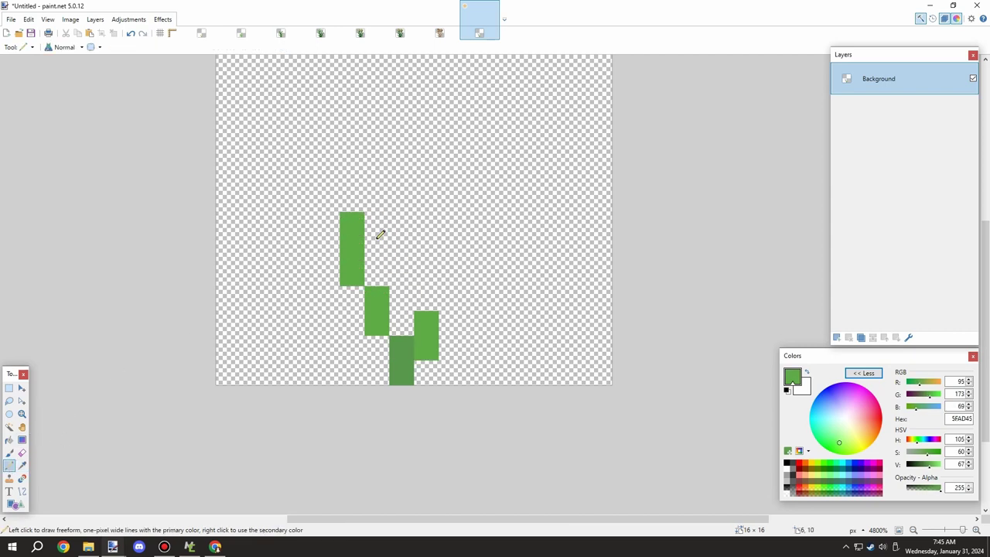
drag(461, 298, 457, 247)
scroll(462, 283, down, 5)
key(ctrl+z)
key(ctrl+z)
key(ctrl+z)
key(ctrl+z)
key(ctrl+z)
scroll(427, 284, up, 4)
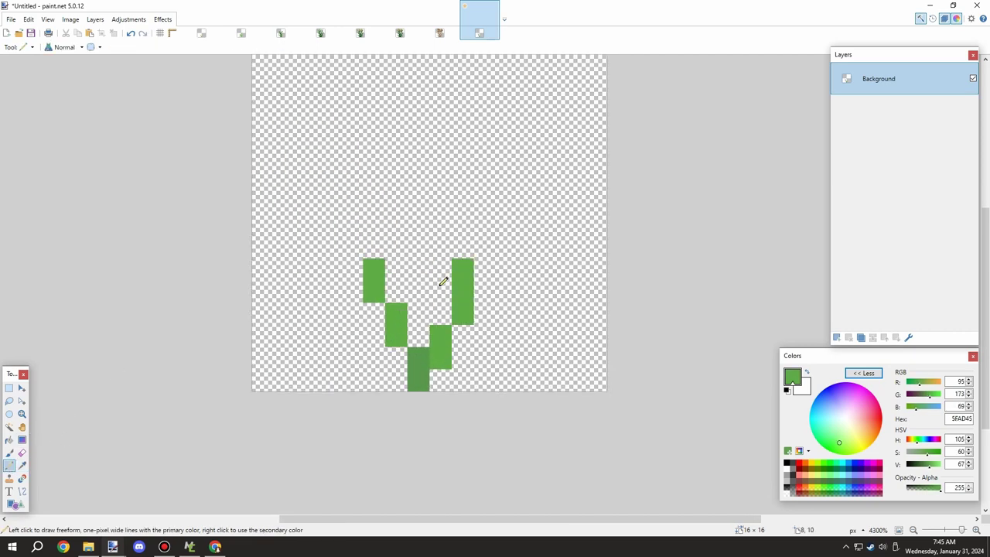
scroll(435, 255, down, 3)
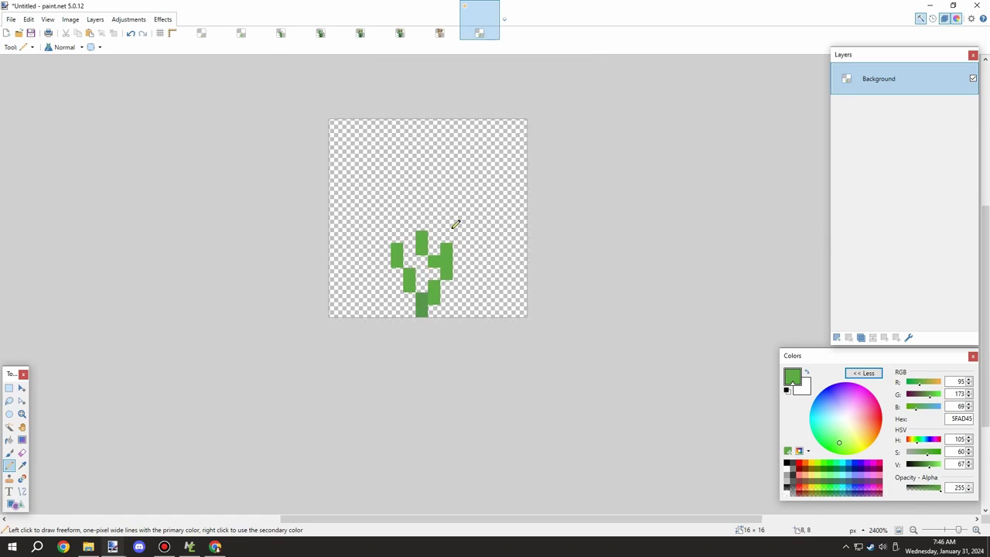
scroll(422, 267, up, 4)
key(ctrl+z)
key(ctrl+z)
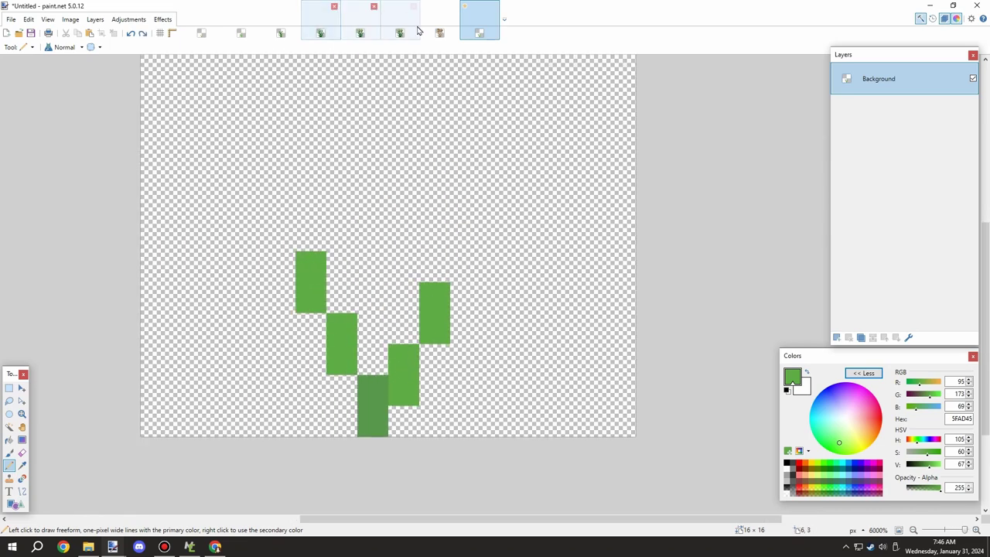
Step: Sample light green 84CC51 from rice_2.png and paint both branch tips and a four-pixel centre column above the stem
click(438, 29)
click(243, 29)
click(22, 453)
key(k)
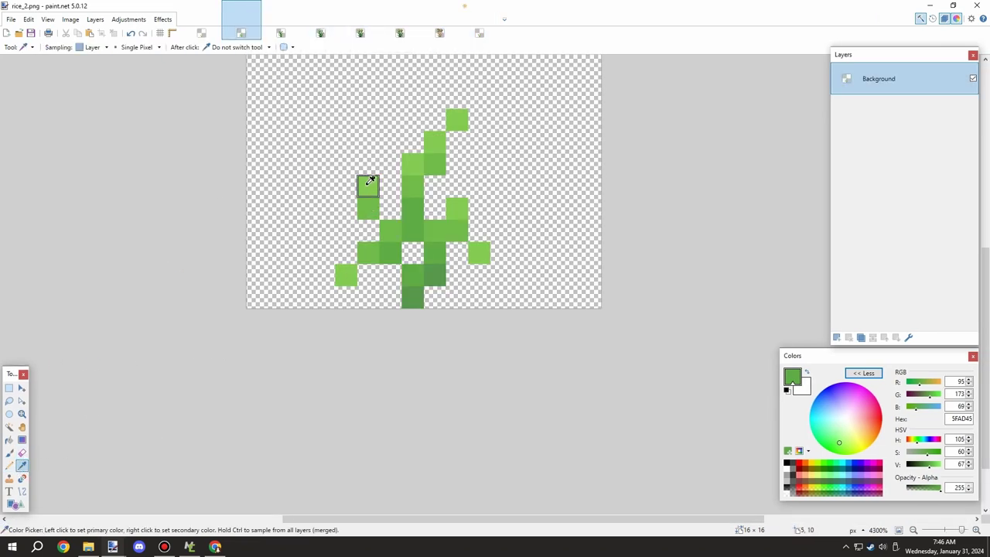
click(369, 187)
click(479, 29)
key(p)
mouse_move(373, 353)
mouse_down()
mouse_move(374, 273)
mouse_move(439, 315)
mouse_move(317, 269)
mouse_move(314, 297)
mouse_up()
scroll(336, 284, down, 3)
scroll(353, 280, up, 2)
click(21, 465)
click(378, 360)
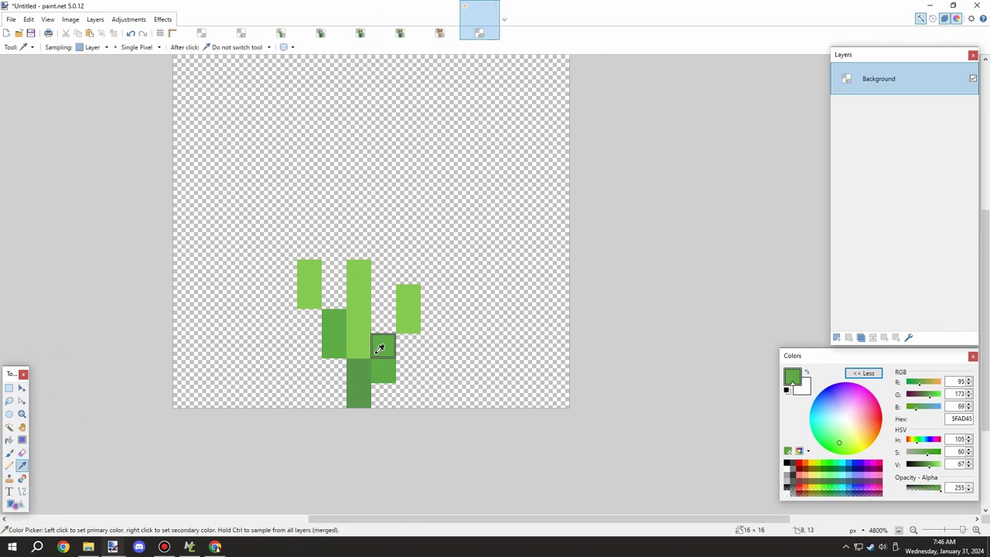
scroll(382, 295, down, 1)
scroll(364, 295, up, 1)
click(325, 292)
Step: Move the top pixel of the centre column one pixel to the right and deselect it
click(9, 388)
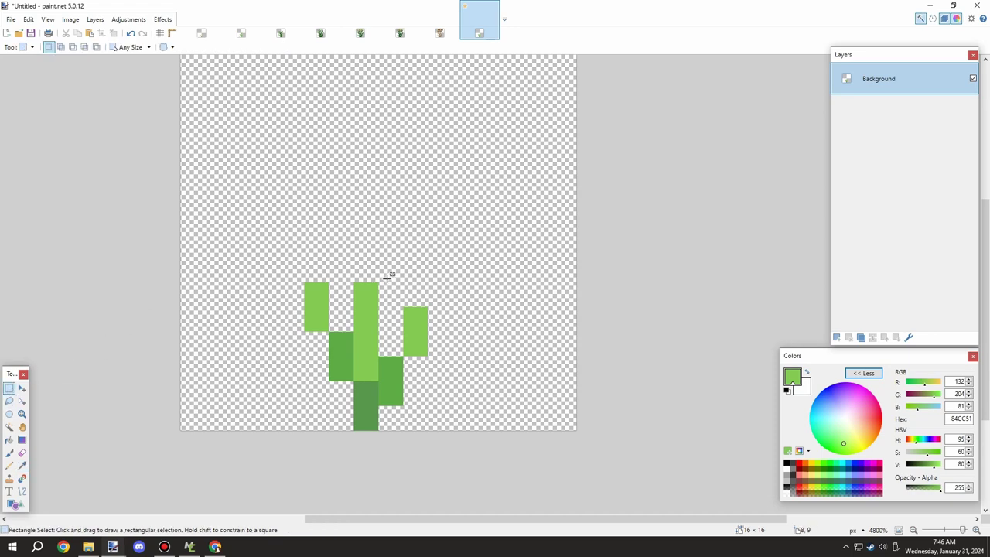
key(m)
scroll(402, 269, down, 3)
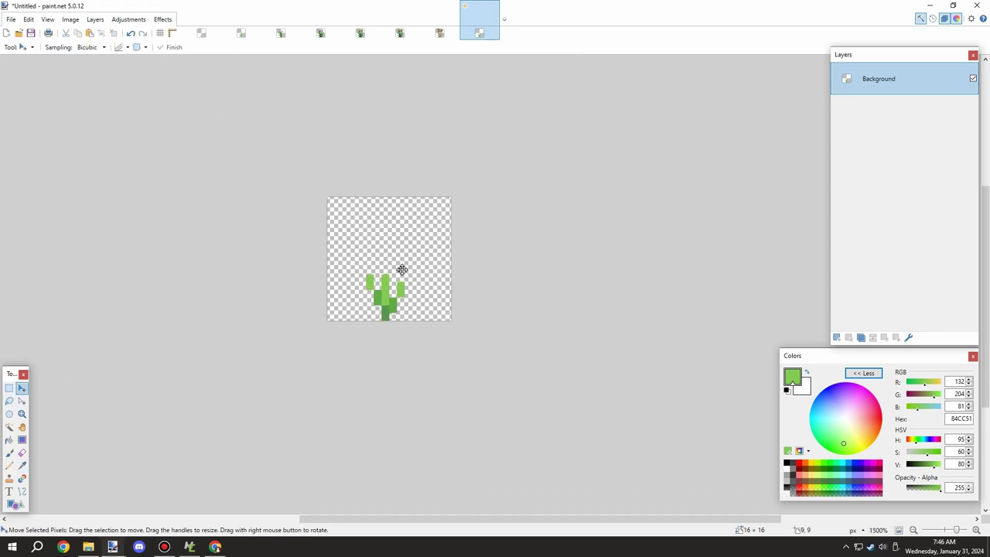
scroll(401, 266, up, 3)
key(ctrl+z)
key(ctrl+z)
key(ctrl+d)
scroll(430, 253, down, 3)
scroll(425, 247, up, 3)
Step: Sample mid green 71BC4B from rice_2.png and shade the lower pixels of the centre column and both branch tips
click(241, 28)
scroll(410, 155, down, 2)
scroll(420, 159, up, 3)
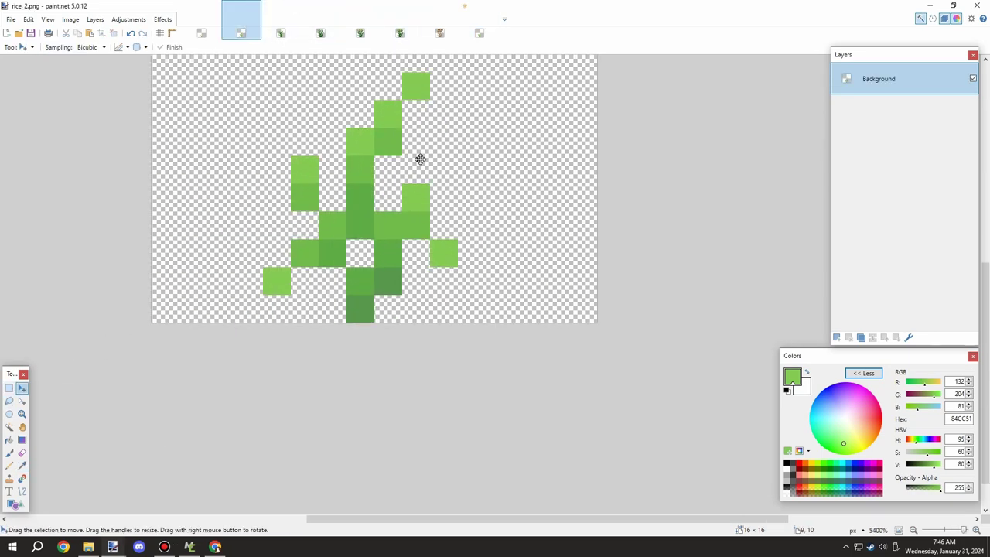
click(22, 466)
click(386, 218)
click(479, 28)
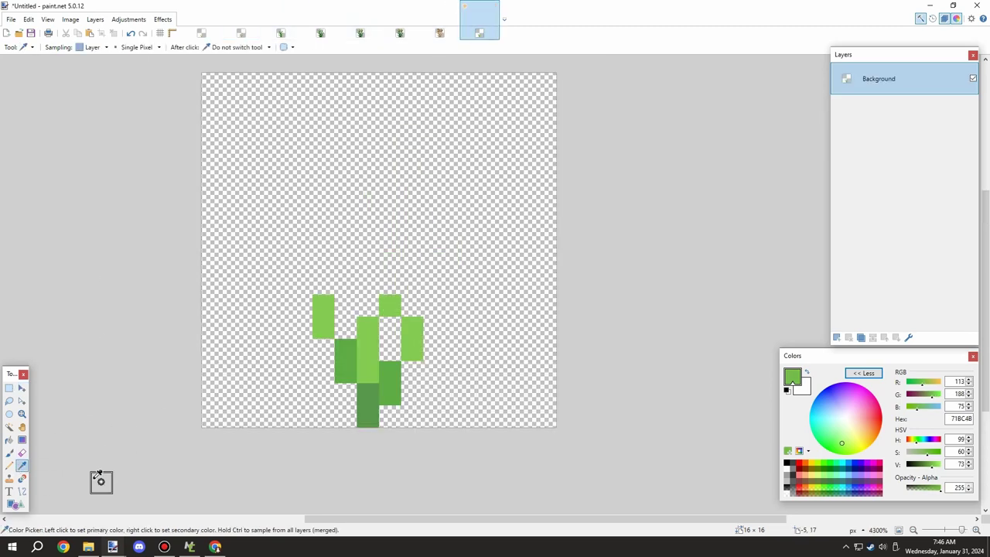
click(10, 465)
drag(369, 351, 371, 366)
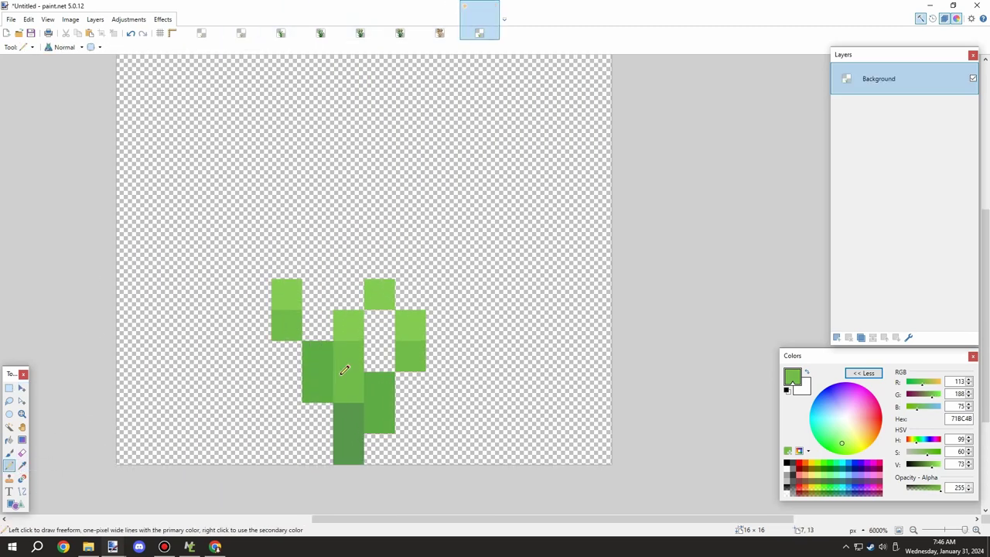
scroll(335, 321, down, 3)
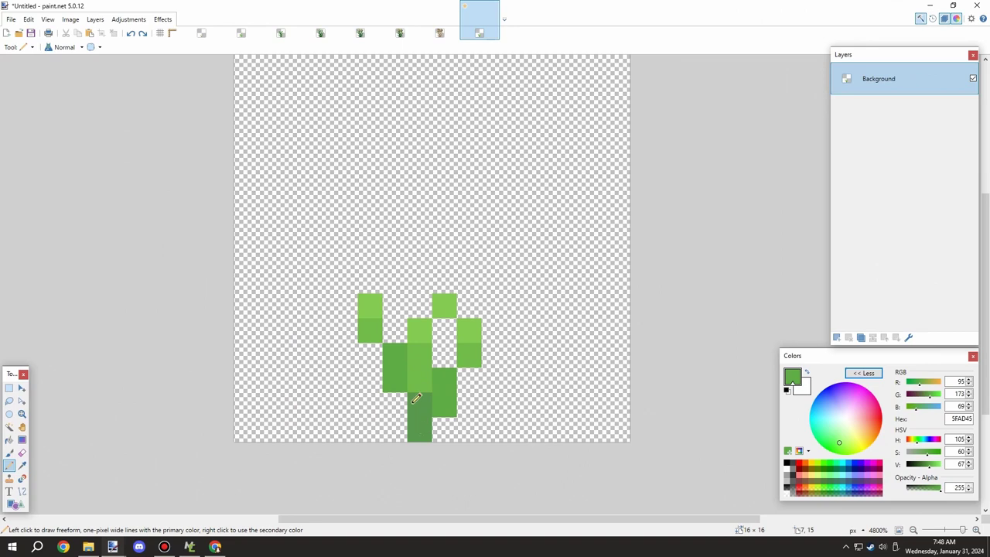
Step: Paste the finished sprout over the existing plant in rice_2.png and deselect it
scroll(416, 398, down, 3)
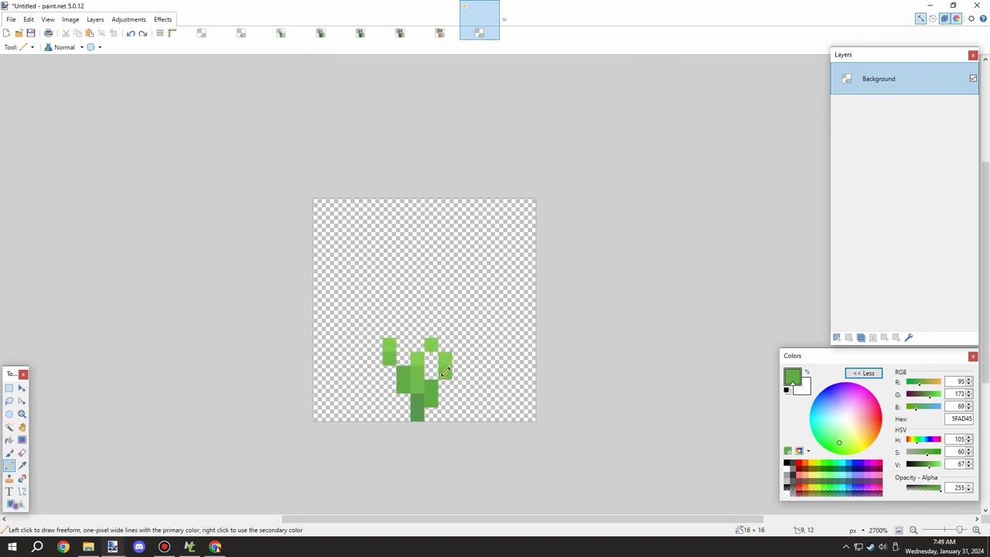
click(241, 32)
key(ctrl+v)
scroll(418, 364, down, 5)
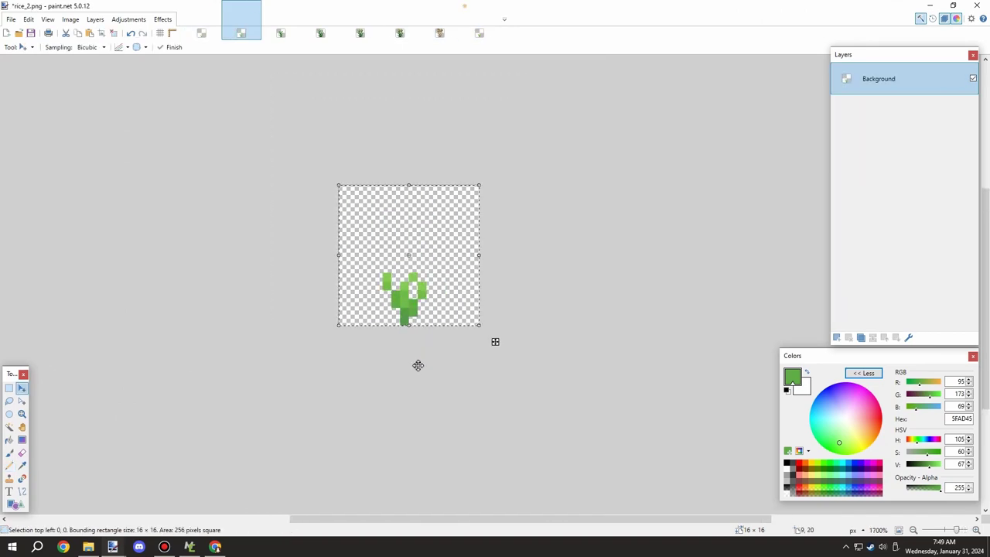
key(ctrl+d)
scroll(421, 288, up, 3)
Step: Compare the rice_1, rice_2 and rice_3 textures with the new sprout drawing
click(203, 31)
click(241, 33)
click(281, 33)
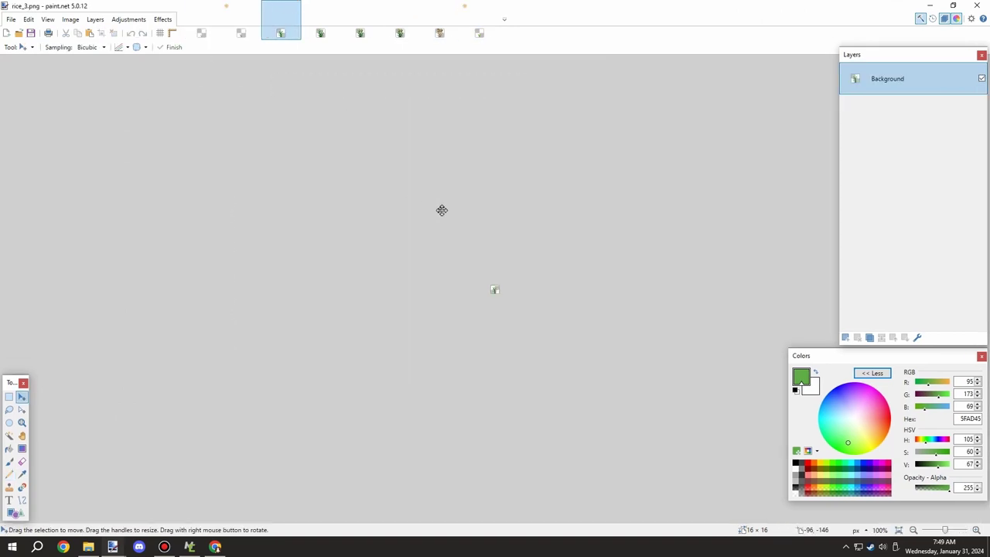
scroll(495, 286, up, 10)
click(242, 32)
click(479, 32)
scroll(495, 161, down, 4)
click(281, 32)
scroll(445, 400, up, 3)
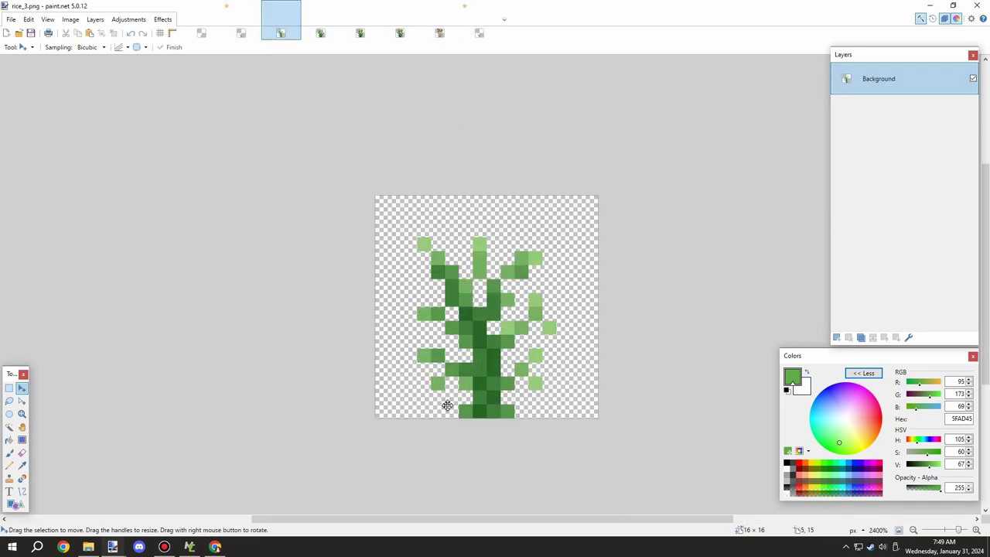
Step: Sample dark green 286628 from rice_3.png and paint the sprout's two stem pixels and one centre-column pixel with it
scroll(448, 405, up, 5)
click(22, 466)
click(450, 393)
click(480, 33)
scroll(489, 314, up, 7)
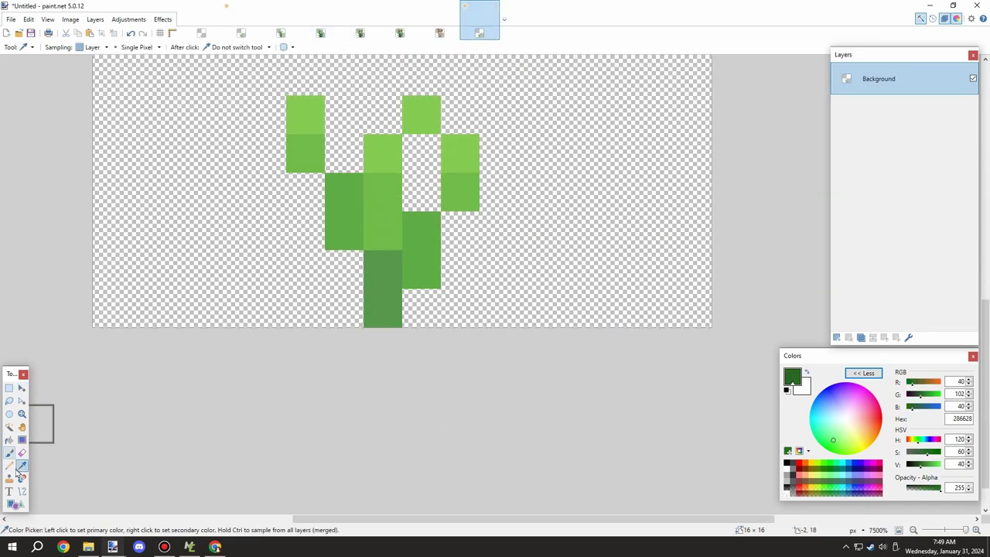
click(9, 465)
drag(383, 308, 383, 269)
scroll(407, 270, down, 1)
scroll(400, 150, down, 2)
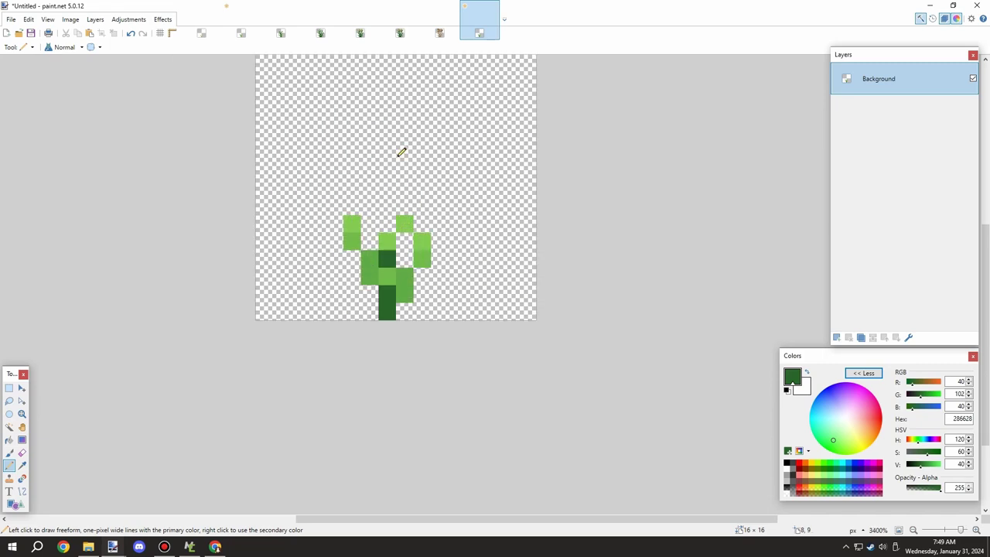
Step: Sample green 3F7F39 from rice_3.png and paint the gap in the dark stem and the two lowest pixels on each side
click(281, 27)
scroll(490, 261, down, 2)
key(k)
scroll(408, 292, up, 1)
click(408, 293)
click(482, 31)
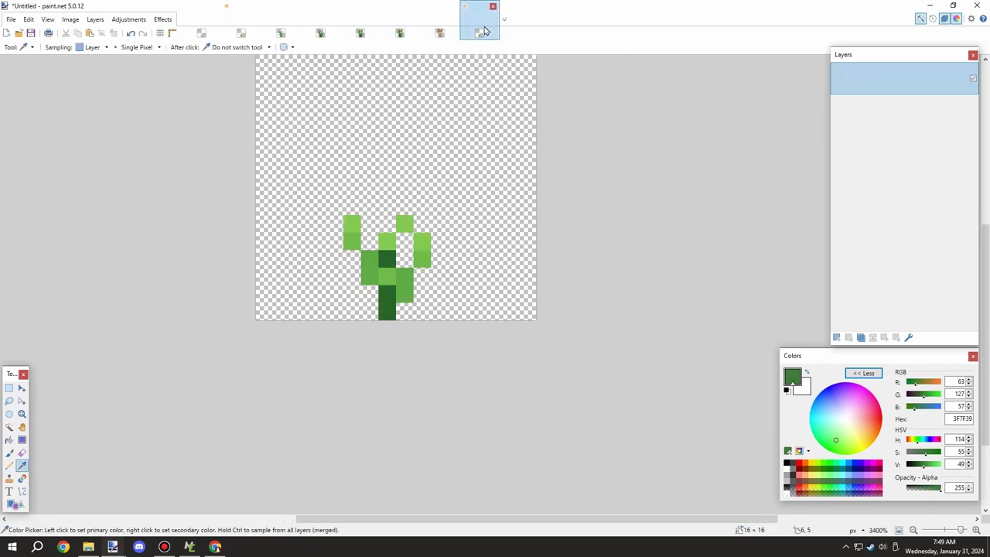
key(p)
scroll(364, 310, up, 2)
click(371, 264)
scroll(381, 271, down, 3)
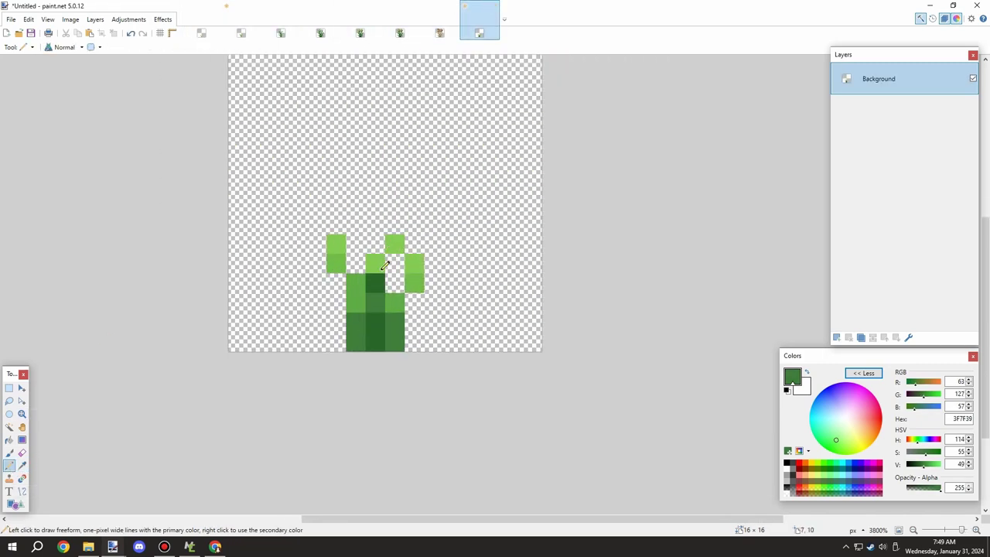
Step: Undo the last painted pixel and sample mid green 59994C from rice_3.png for the untitled plant drawing
key(ctrl+z)
scroll(385, 266, up, 1)
click(396, 32)
click(358, 34)
click(276, 33)
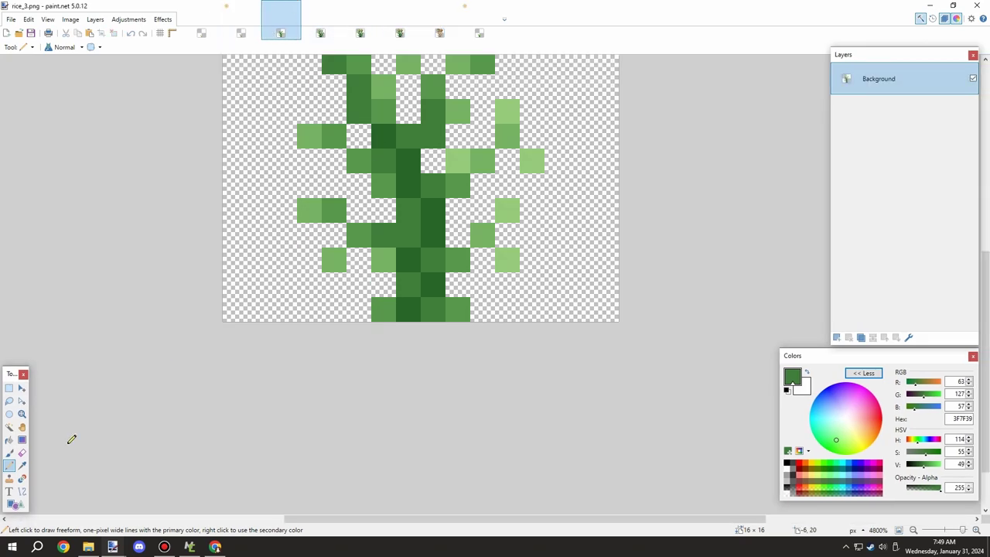
click(21, 465)
scroll(429, 278, down, 2)
scroll(440, 267, up, 3)
click(441, 268)
click(492, 33)
key(p)
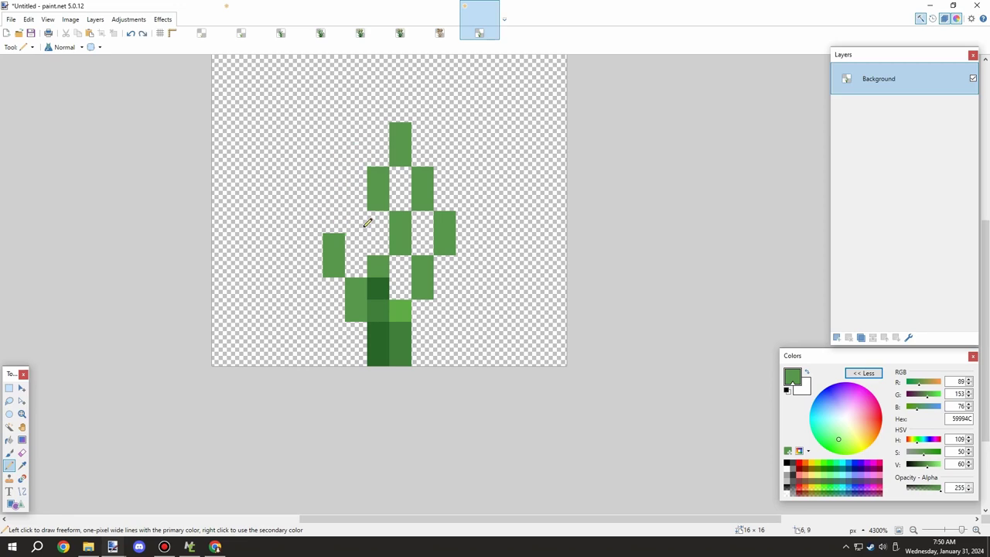
Step: Try a taller leaf column left of the stem in 59994C and undo its strokes
scroll(350, 195, up, 1)
key(ctrl+z)
key(ctrl+z)
key(ctrl+z)
key(ctrl+z)
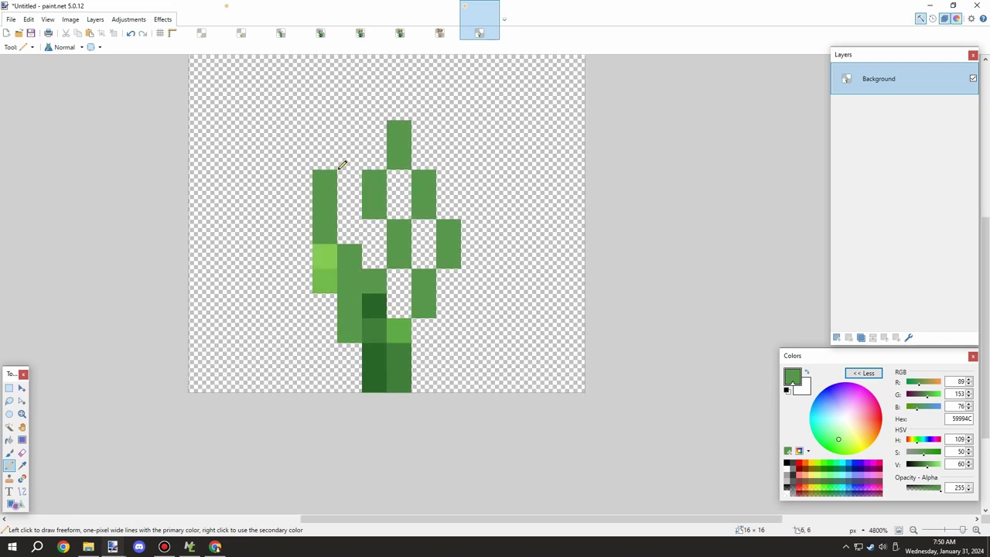
key(ctrl+z)
click(300, 183)
scroll(300, 186, down, 2)
scroll(386, 205, up, 2)
key(ctrl+z)
key(ctrl+z)
key(ctrl+z)
Step: Select and delete all leaf pixels around and above the stem, keeping only the stem block
key(s)
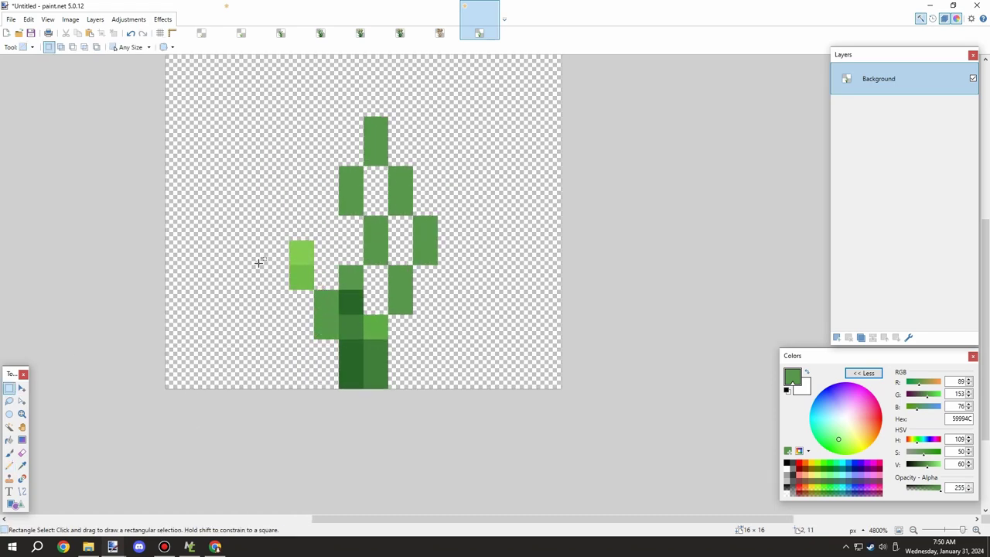
drag(257, 258, 327, 328)
key(Delete)
drag(376, 204, 376, 256)
key(Delete)
drag(353, 176, 346, 209)
key(Delete)
drag(374, 128, 423, 250)
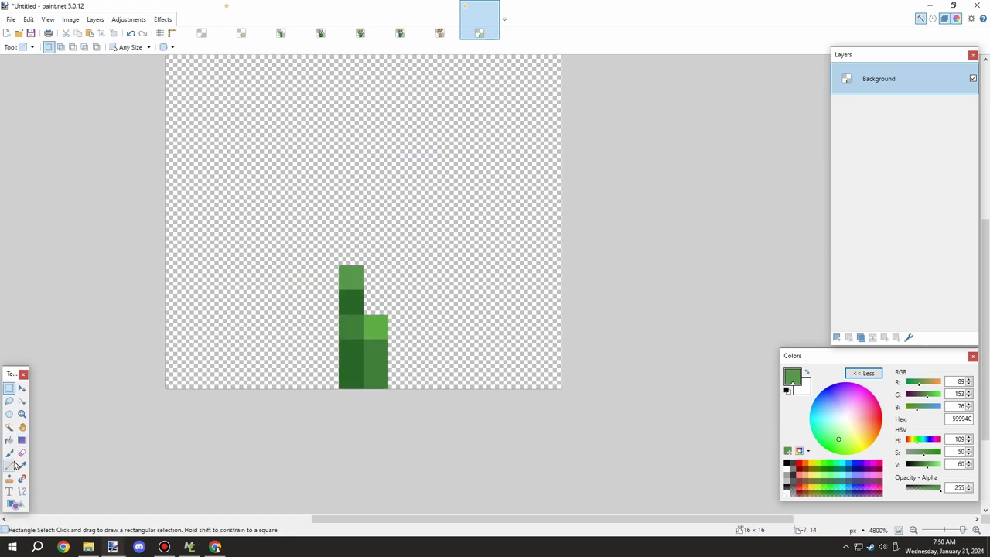
Step: Paint the right side of the plant in 59994C with staggered leaf columns, ending in a tip that curves left over the centre
click(11, 465)
mouse_move(375, 303)
mouse_down()
mouse_move(376, 276)
mouse_move(424, 203)
mouse_up()
key(ctrl+z)
click(401, 324)
click(425, 301)
key(ctrl+z)
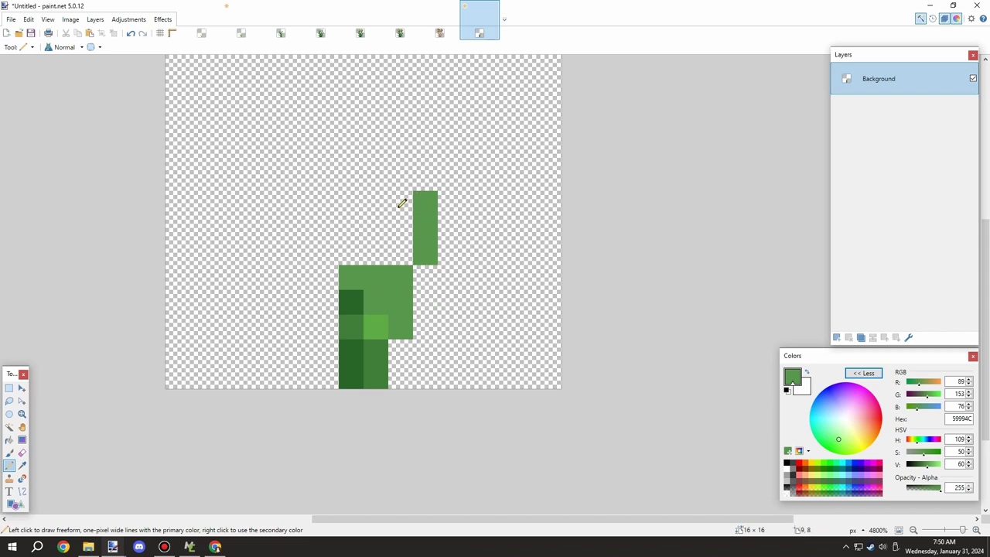
mouse_move(378, 252)
mouse_down()
mouse_move(376, 154)
mouse_move(382, 223)
mouse_up()
key(ctrl+z)
mouse_move(391, 188)
mouse_down()
mouse_move(406, 126)
mouse_move(391, 101)
mouse_up()
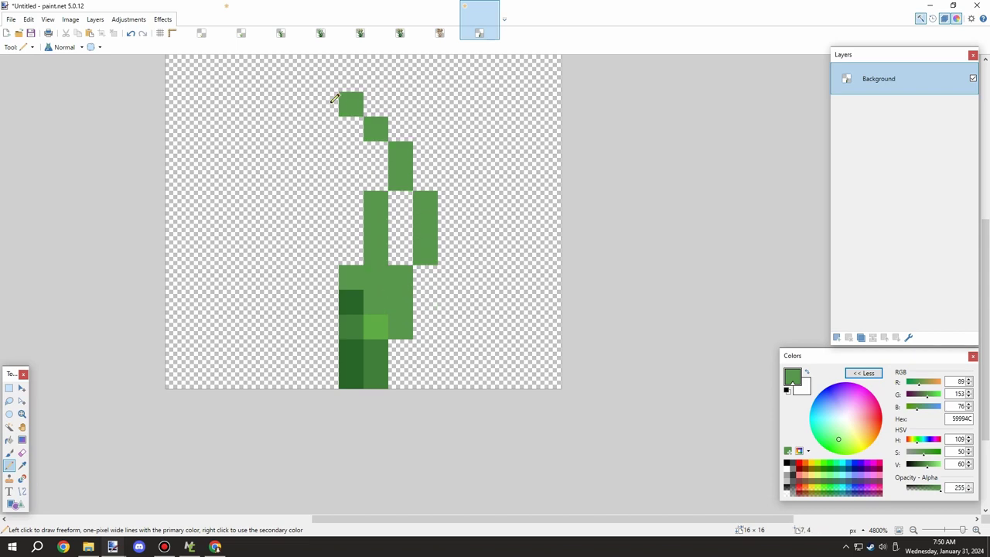
Step: Paint the short upper centre leaf and the staggered left leaves in 59994C, and join the centre leaf to the stem
drag(357, 184, 334, 159)
key(ctrl+z)
drag(354, 183, 353, 145)
drag(331, 255, 318, 185)
key(ctrl+z)
click(324, 330)
click(312, 288)
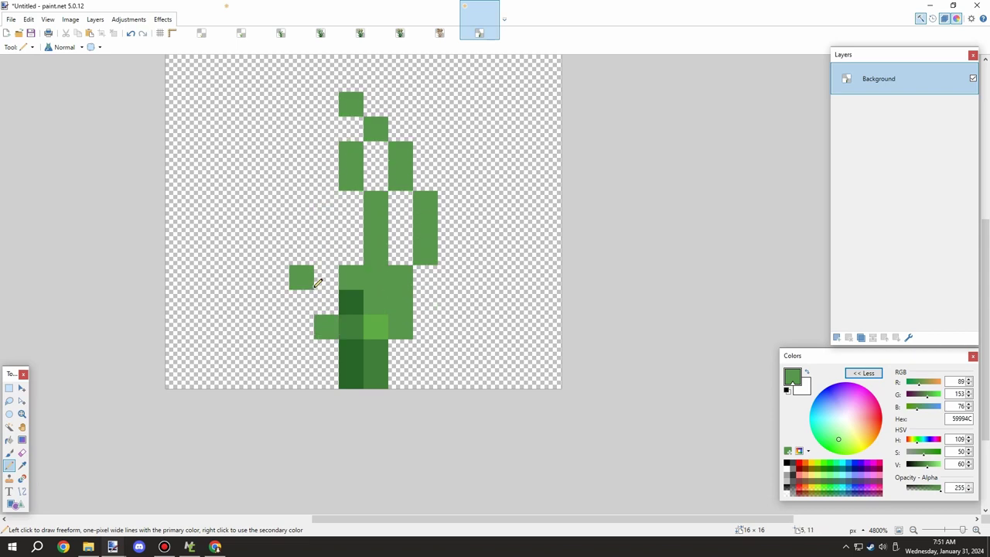
scroll(334, 165, down, 1)
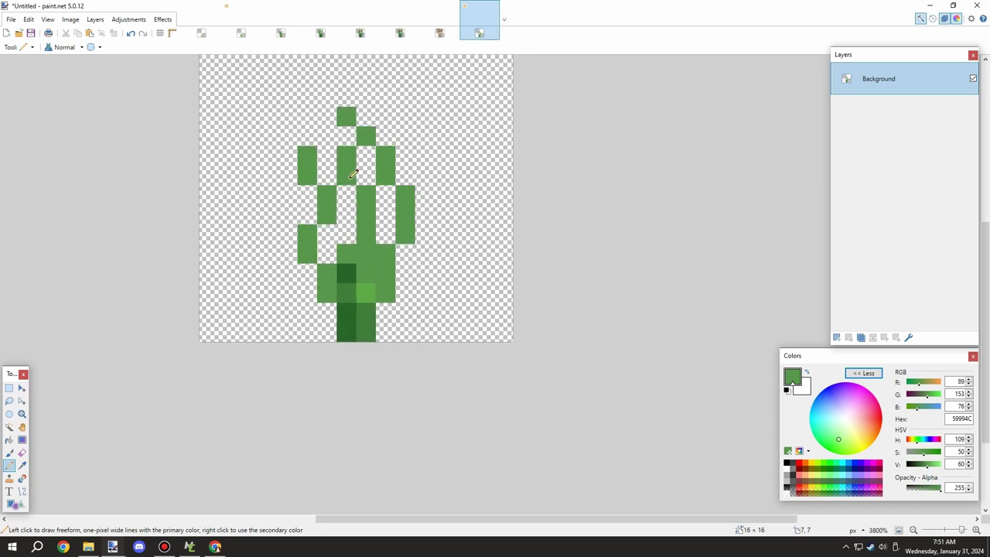
scroll(348, 202, up, 3)
click(344, 260)
scroll(342, 269, down, 2)
scroll(328, 305, up, 2)
scroll(232, 379, up, 1)
scroll(139, 415, down, 1)
Step: Sample 3F7F39 from the stem and shade the two base pixels on its left and two pixels beside its upper dark pixel
drag(328, 366, 317, 424)
key(k)
scroll(364, 363, down, 1)
click(347, 345)
key(p)
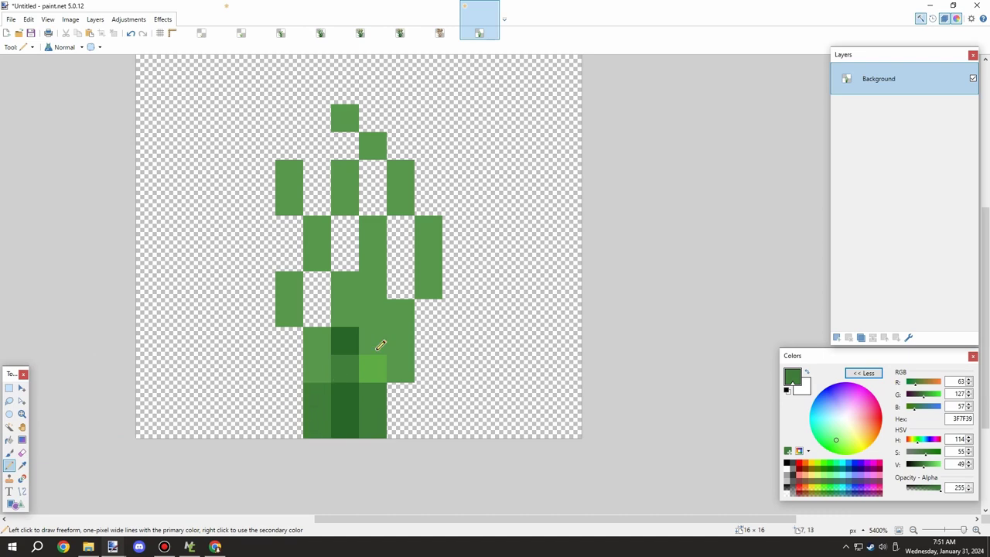
scroll(376, 232, down, 1)
scroll(363, 251, up, 1)
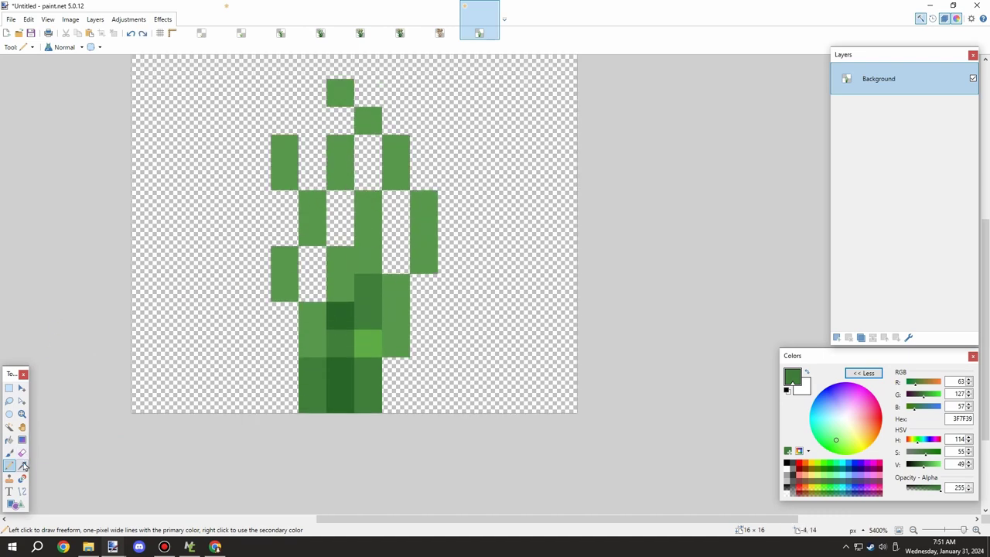
Step: Sample dark green 286628 from the stem and add one pixel at the bottom-left of the plant's base
click(23, 465)
click(341, 317)
click(9, 465)
click(284, 403)
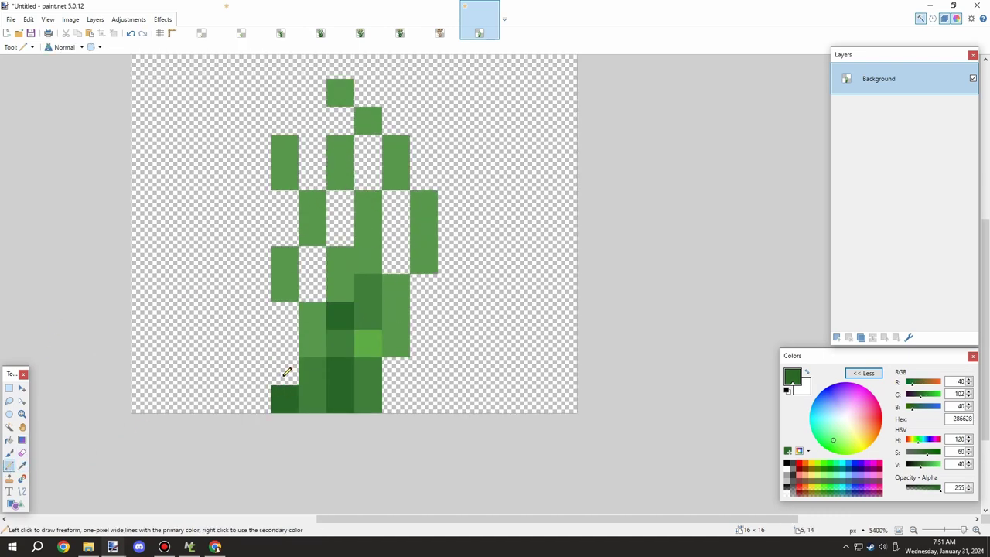
scroll(311, 353, down, 1)
scroll(321, 348, up, 1)
Step: Sample 59994C and paint a small outer leaf stepping up and left from the dark bottom-left pixel
click(23, 466)
click(305, 356)
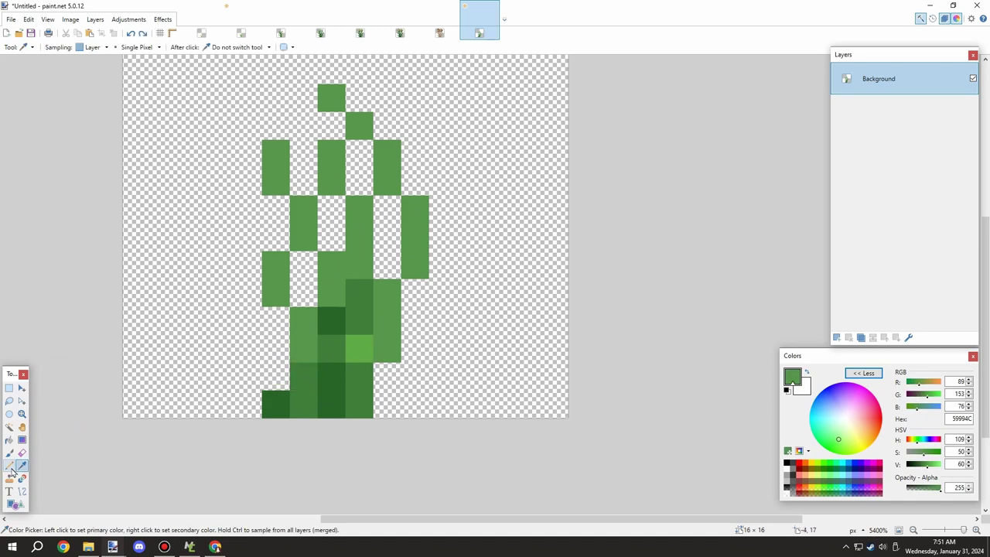
click(9, 466)
click(269, 377)
click(252, 345)
scroll(311, 325, up, 1)
scroll(260, 312, down, 3)
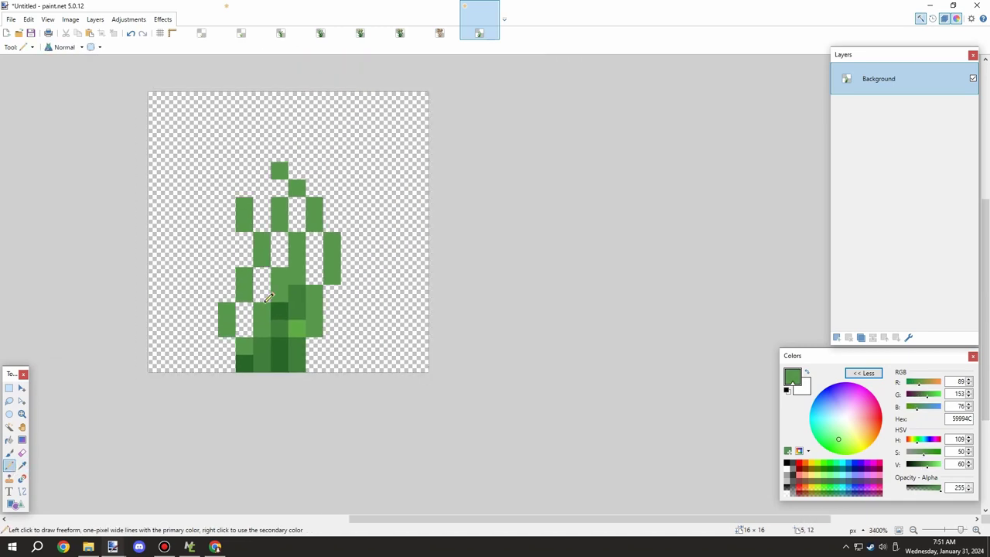
scroll(227, 340, up, 1)
key(ctrl+z)
drag(245, 335, 223, 313)
scroll(289, 300, up, 2)
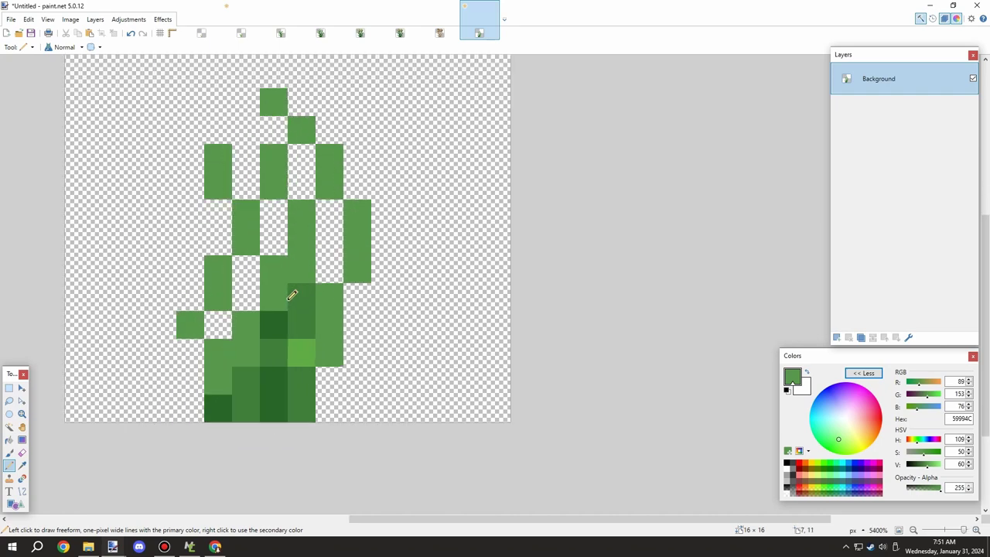
Step: Sample 286628 from the stem and extend the dark shading leftward along the plant's base
scroll(301, 300, down, 9)
scroll(306, 301, up, 2)
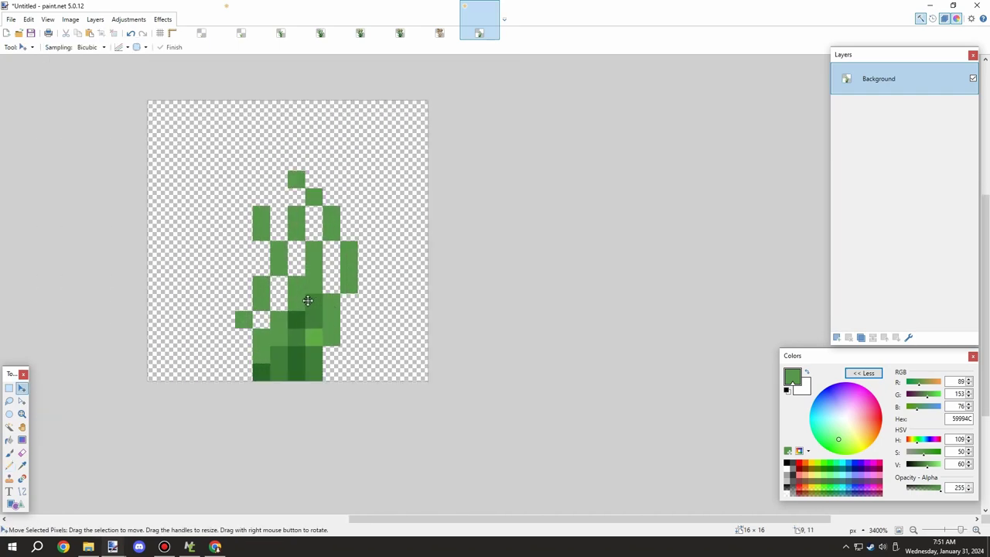
scroll(332, 338, up, 2)
key(k)
click(291, 379)
click(10, 466)
click(260, 385)
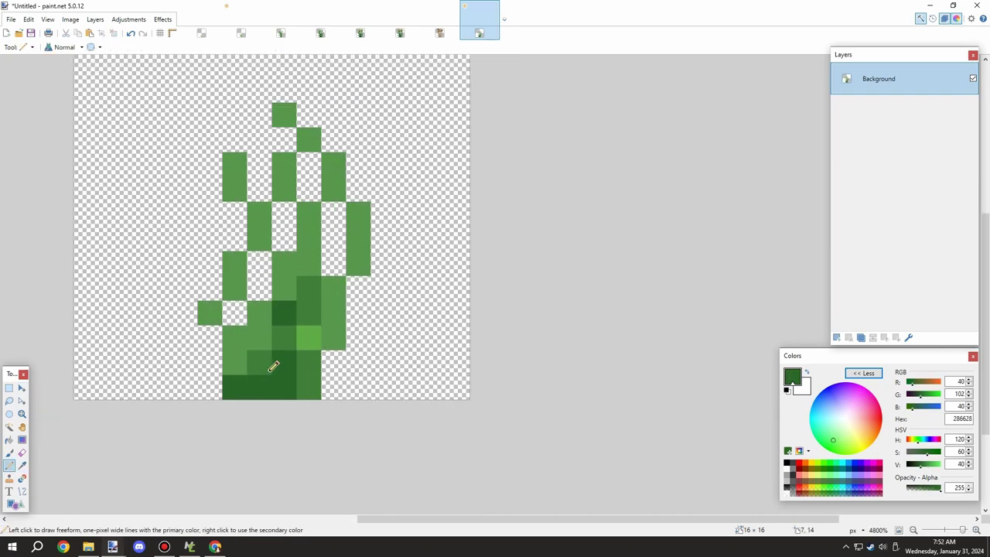
Step: Sample 3F7F39 and repaint the base pixels on both sides of the dark stem so that it runs diagonally
key(k)
click(318, 395)
key(p)
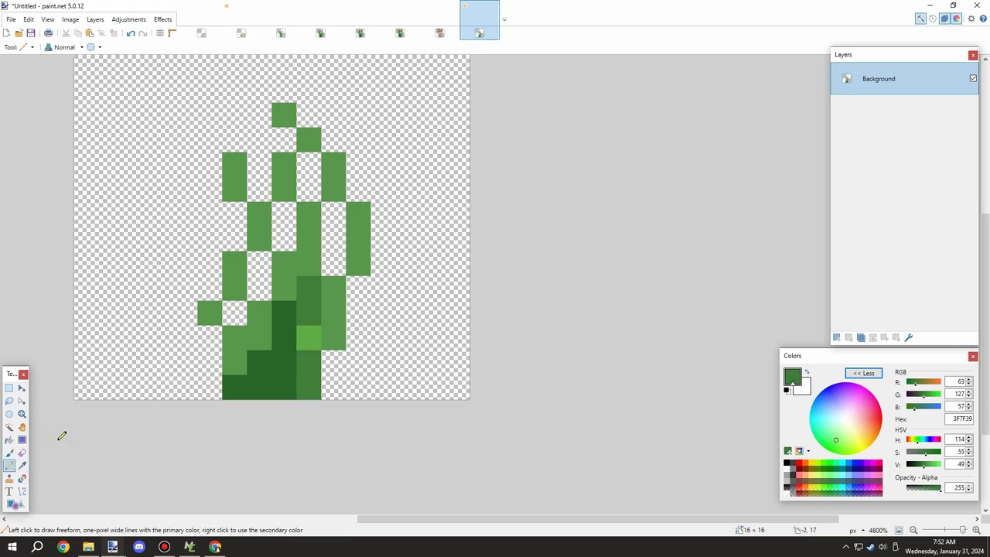
key(ctrl+z)
drag(294, 376, 286, 369)
key(ctrl+z)
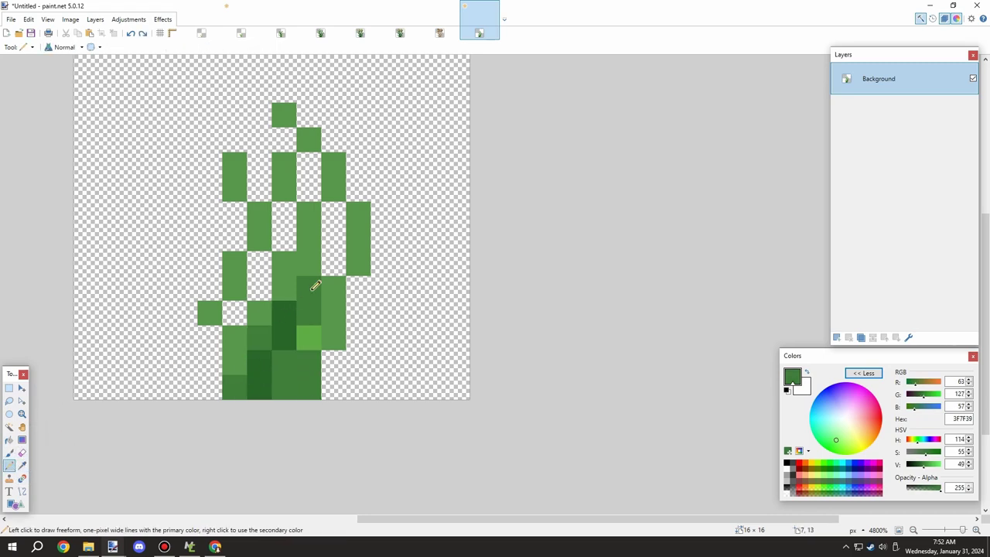
Step: Shade the lower centre leaf and the lowest pixels of the two right leaves with 3F7F39
click(308, 263)
scroll(344, 271, up, 1)
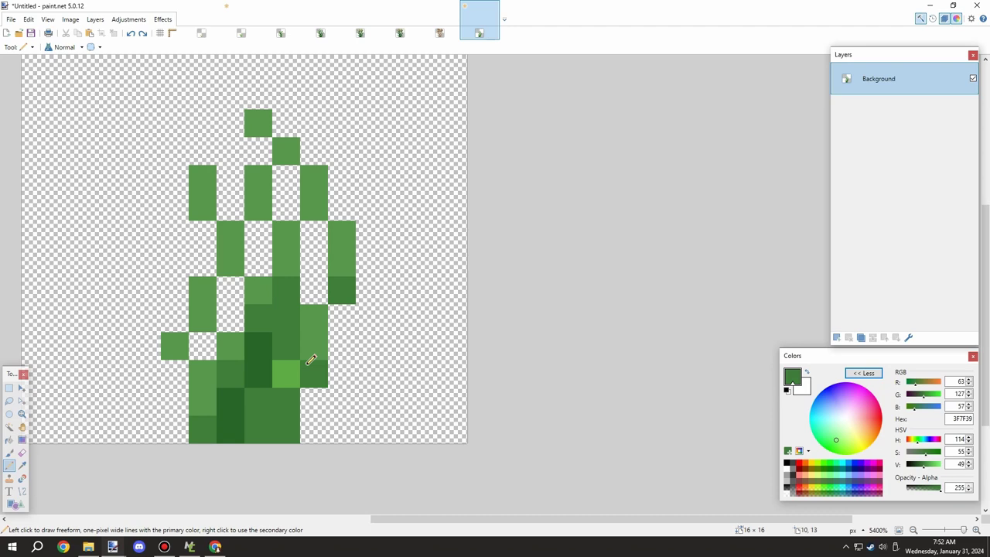
scroll(307, 364, down, 2)
scroll(267, 319, up, 2)
click(264, 325)
scroll(293, 348, down, 3)
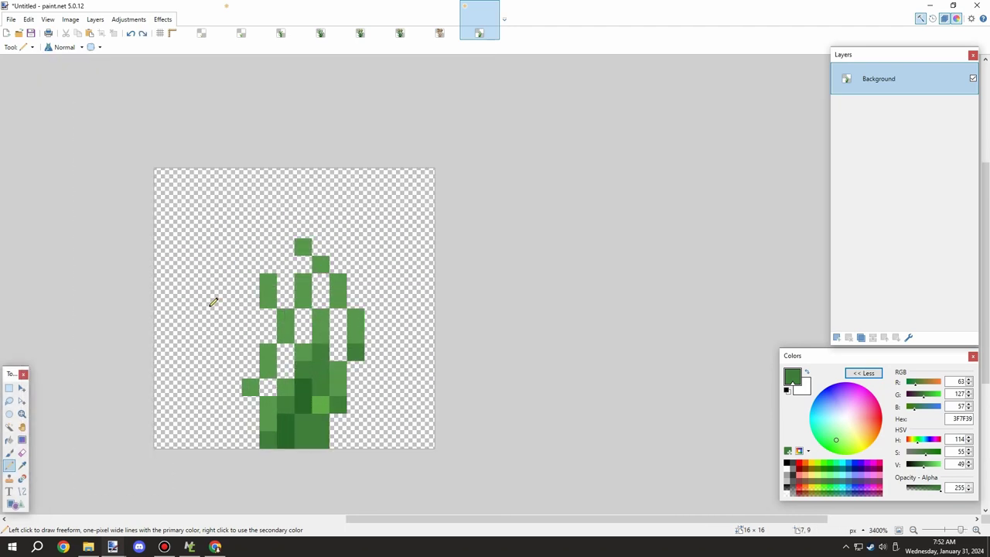
Step: Sample 59994C and paint over the leftover bright pixel, the one below it and the pixel above the dark stem
key(k)
key(p)
click(321, 403)
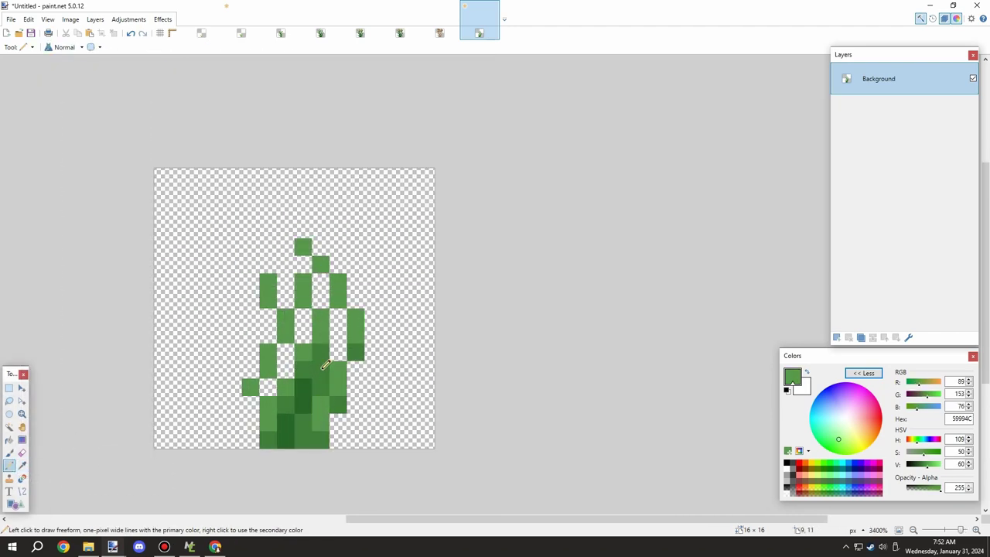
click(304, 370)
scroll(324, 350, down, 4)
scroll(322, 363, up, 6)
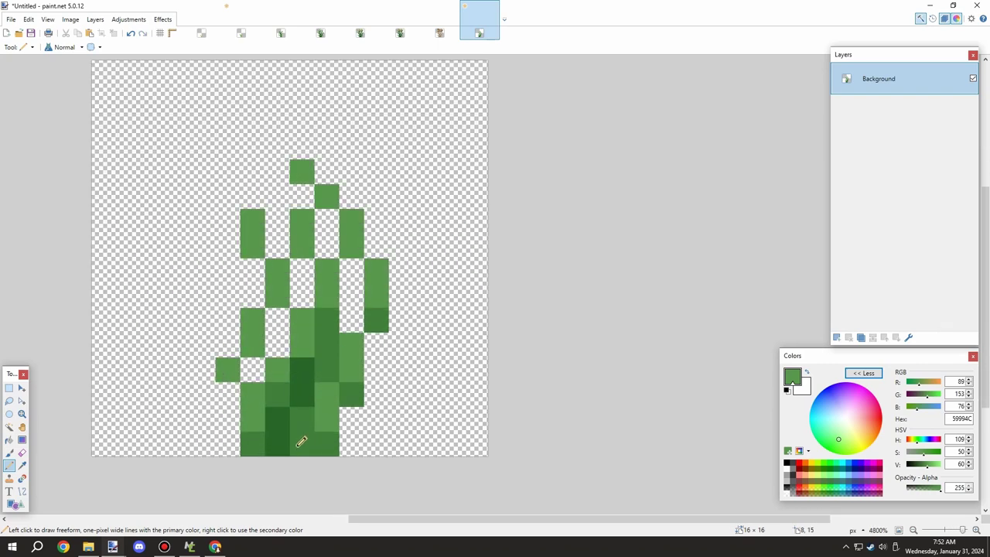
scroll(304, 442, down, 3)
scroll(290, 415, up, 3)
Step: Sample 286628 and add dark pixels to the bottom row beside the stem and to the upper part of the centre stem
click(22, 466)
click(324, 425)
click(10, 466)
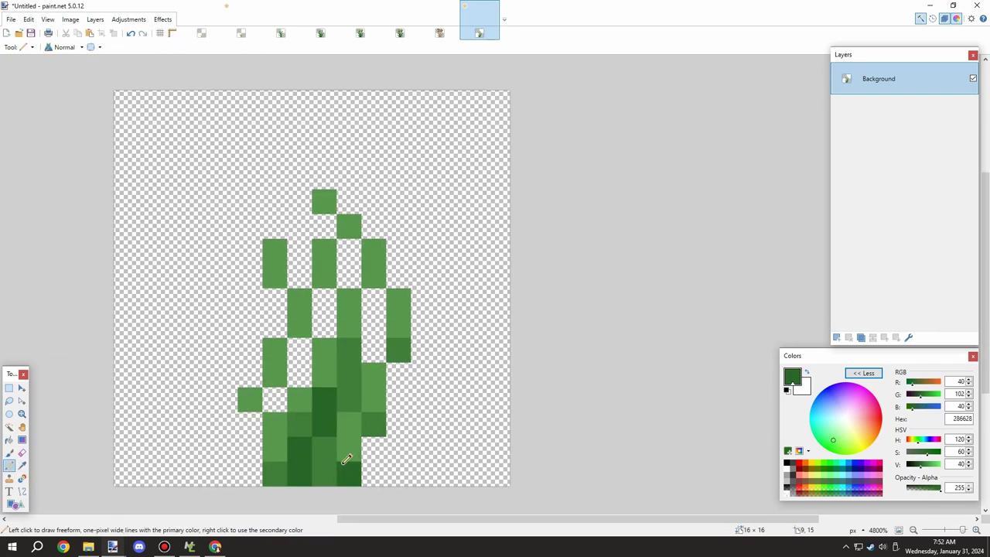
click(325, 470)
scroll(369, 474, down, 3)
scroll(354, 460, up, 3)
scroll(377, 389, down, 2)
Step: Sample light green 76B262 from rice_3.png and highlight the leaf tips of the untitled drawing with it
click(21, 465)
scroll(376, 411, up, 2)
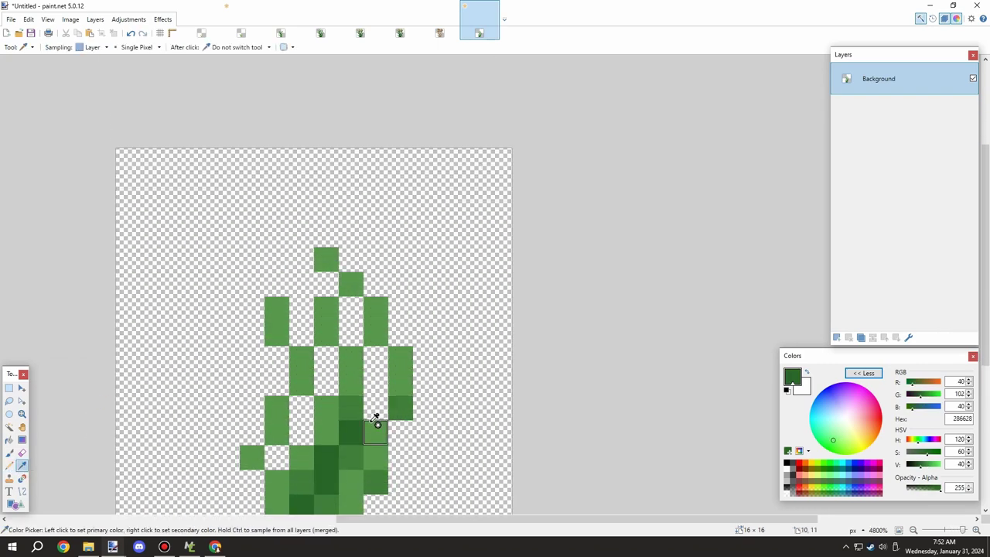
click(241, 31)
click(280, 31)
click(372, 261)
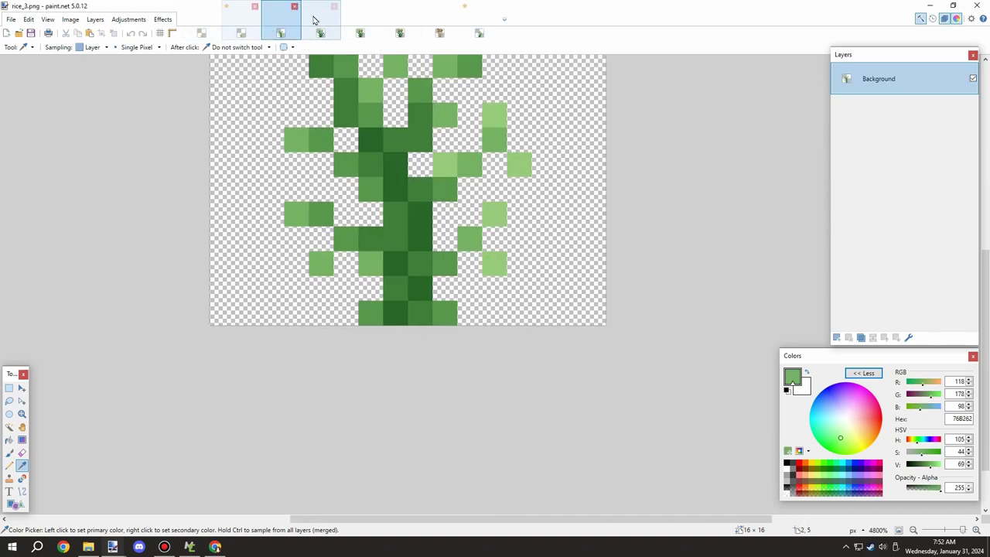
click(478, 30)
scroll(369, 182, down, 2)
scroll(321, 306, up, 2)
click(9, 466)
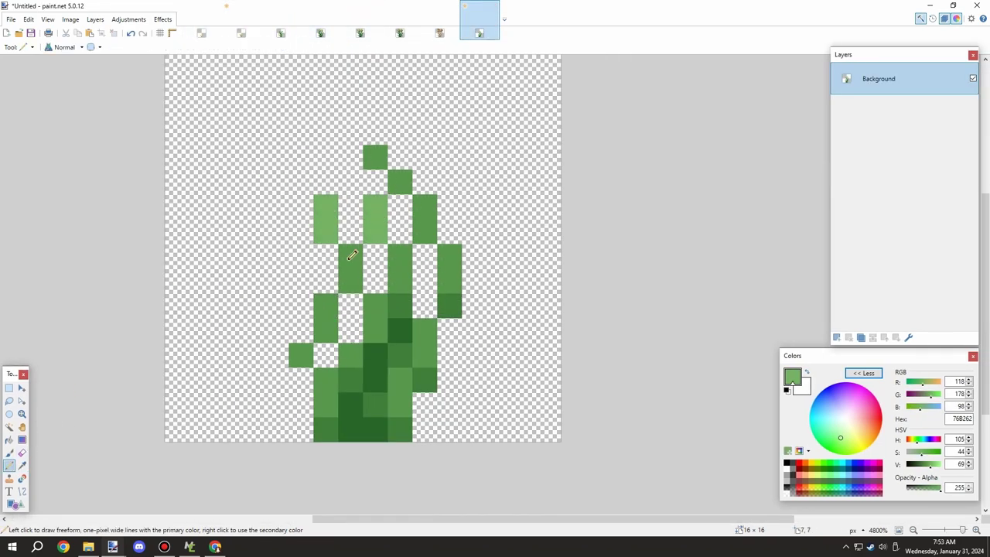
click(300, 356)
scroll(345, 308, down, 3)
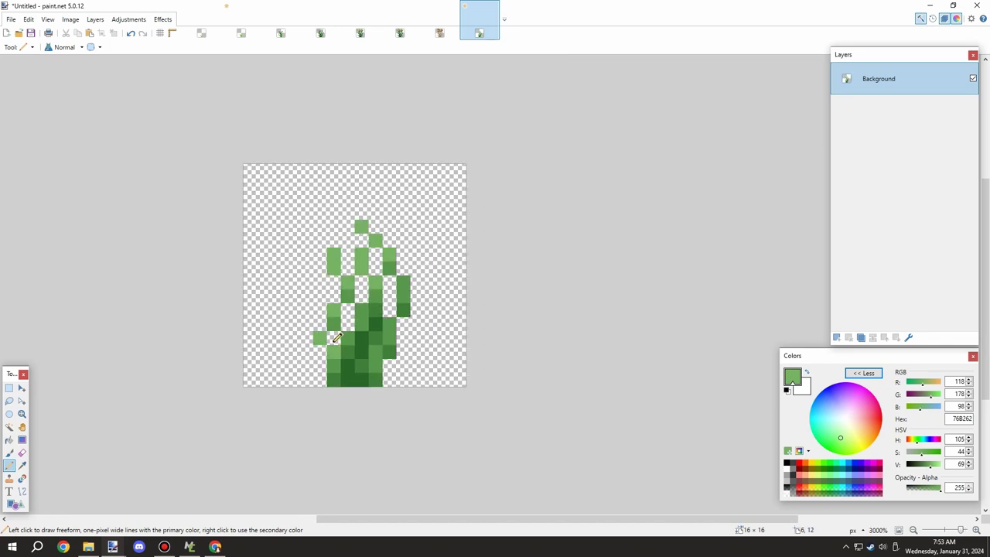
Step: Add a detached 76B262 tip pixel beside the left leaves and undo the surplus highlight pixel
scroll(357, 305, up, 2)
click(316, 381)
click(316, 338)
scroll(356, 321, down, 2)
key(ctrl+z)
scroll(374, 308, up, 3)
scroll(402, 277, down, 4)
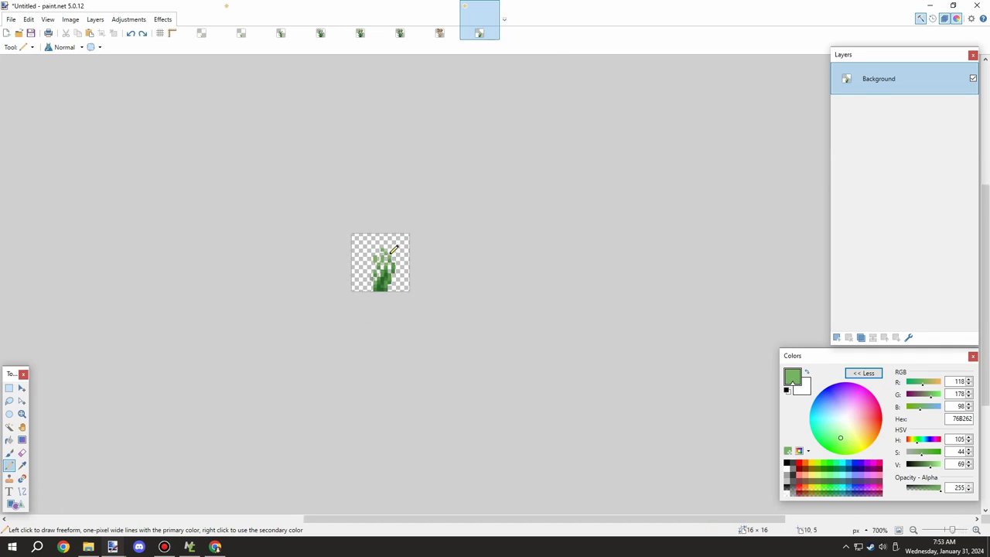
scroll(389, 252, up, 3)
scroll(337, 300, down, 1)
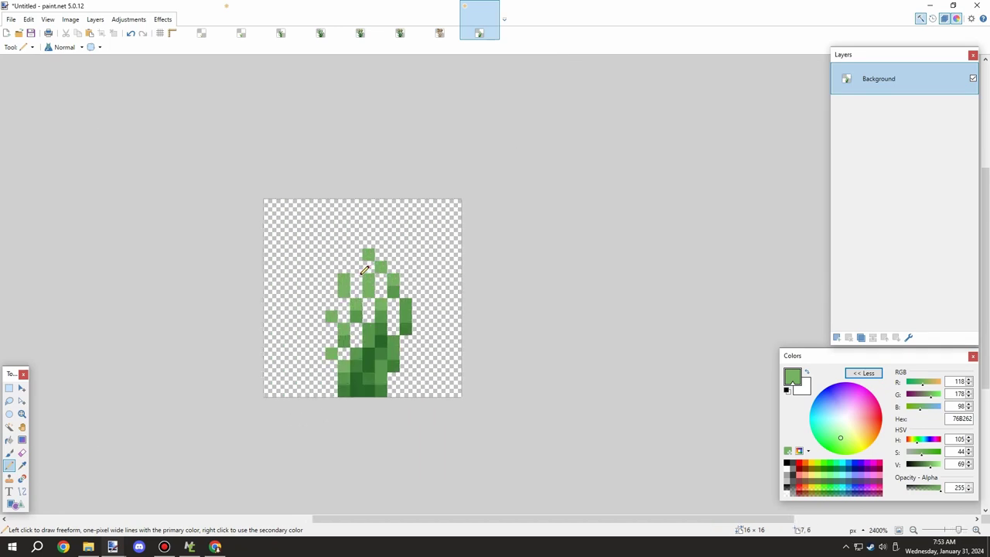
Step: Copy the entire untitled drawing and paste it over the existing plant in rice_3.png
click(272, 33)
scroll(357, 210, down, 4)
click(489, 33)
key(ctrl+a)
key(ctrl+c)
click(246, 33)
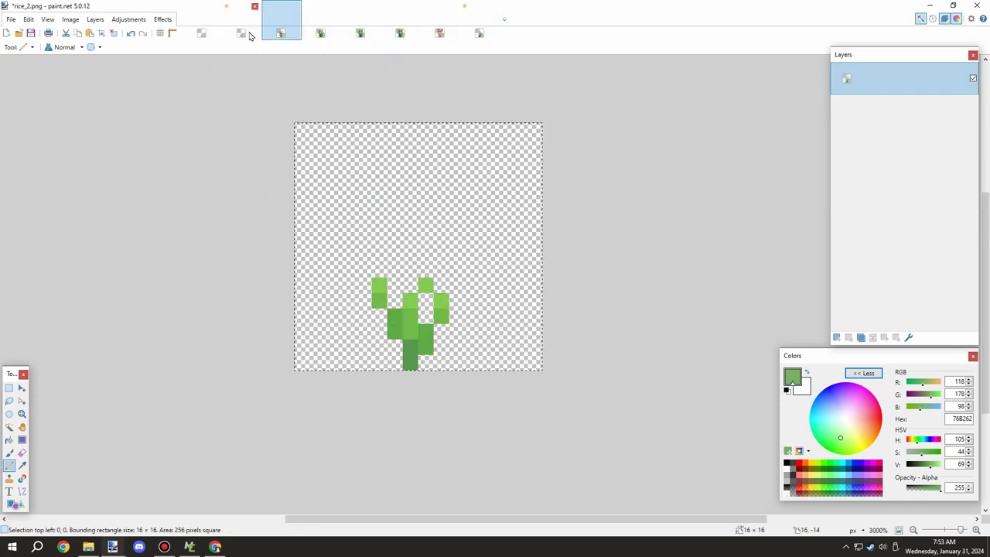
click(278, 31)
key(ctrl+v)
scroll(426, 212, up, 3)
Step: Compare with rice_4.png, and trim the topmost tip pixel and the upper pixels of the centre and left leaves in rice_3.png
click(321, 33)
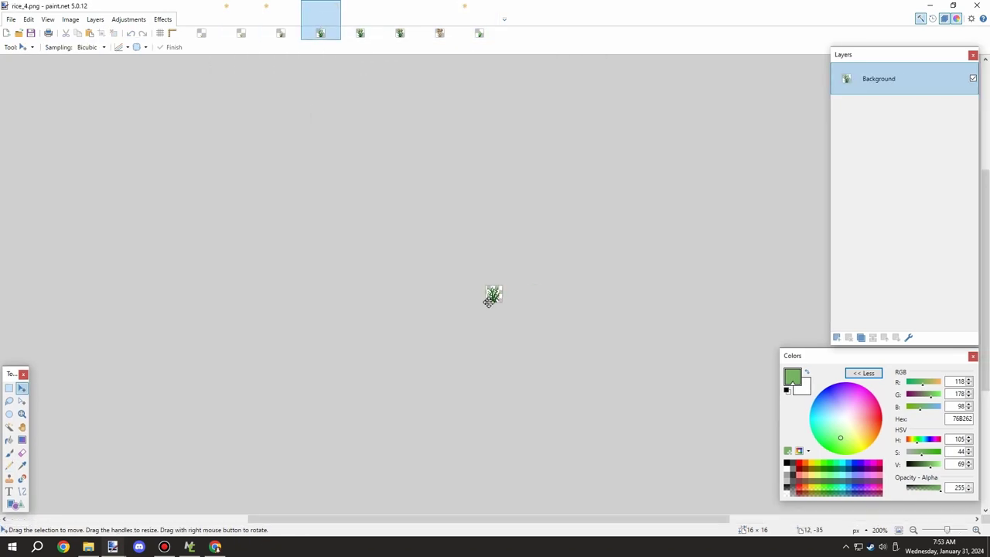
click(281, 33)
scroll(366, 119, down, 2)
scroll(367, 119, up, 3)
click(9, 388)
drag(423, 156, 502, 210)
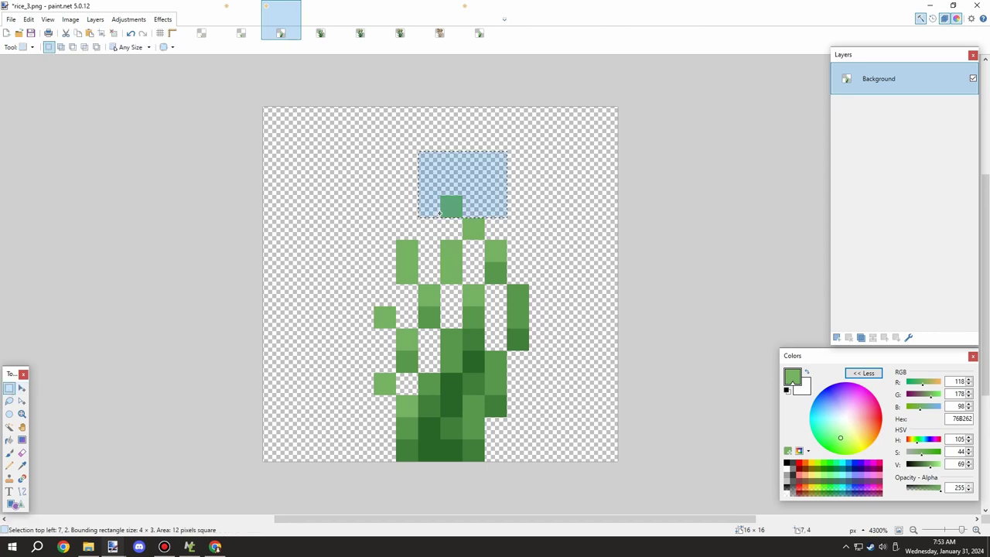
click(488, 181)
scroll(434, 197, down, 1)
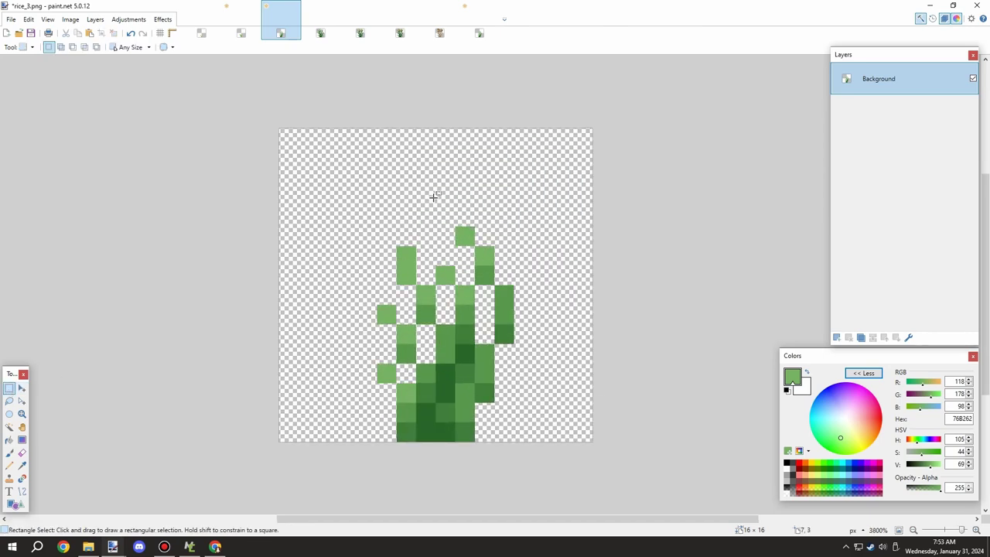
drag(386, 236, 407, 249)
key(Delete)
scroll(418, 303, down, 4)
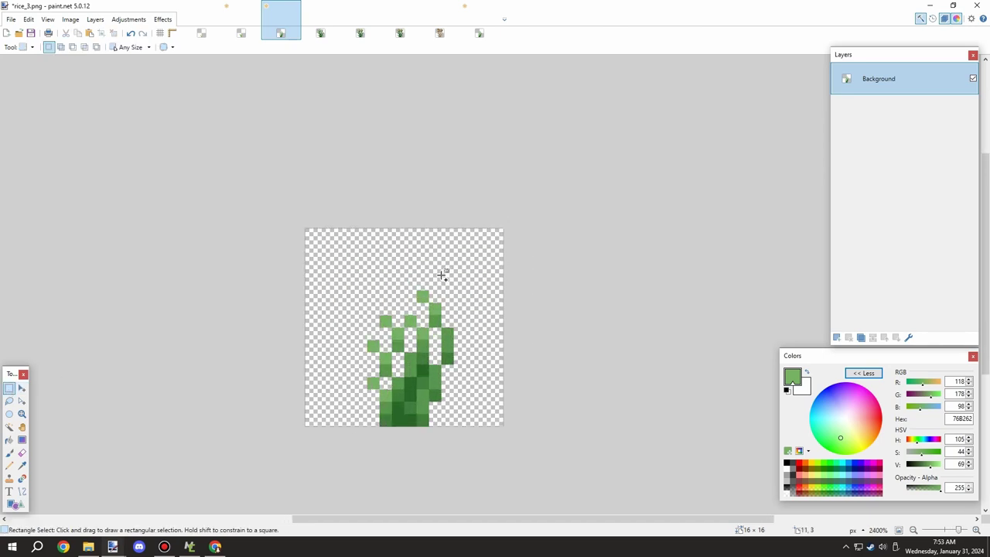
Step: Delete the detached curved tip pixels above the right-hand leaf in rice_3.png
scroll(439, 274, up, 5)
drag(408, 295, 428, 336)
key(Delete)
scroll(422, 347, down, 2)
Step: Recolour the right-hand leaf in rice_3.png with 76B262 on its upper two pixels and 59994C on its lowest pixel
key(k)
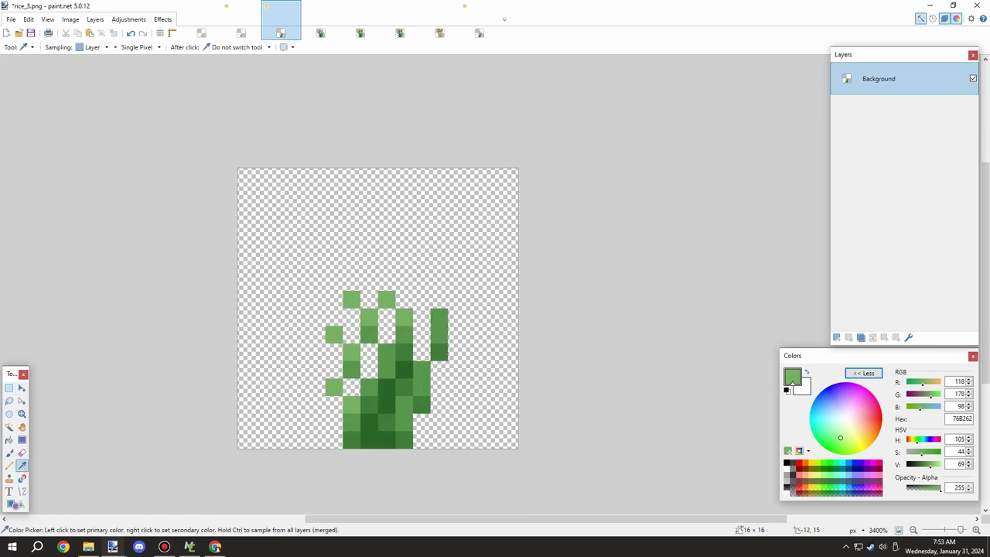
key(p)
scroll(470, 327, down, 1)
scroll(444, 319, up, 2)
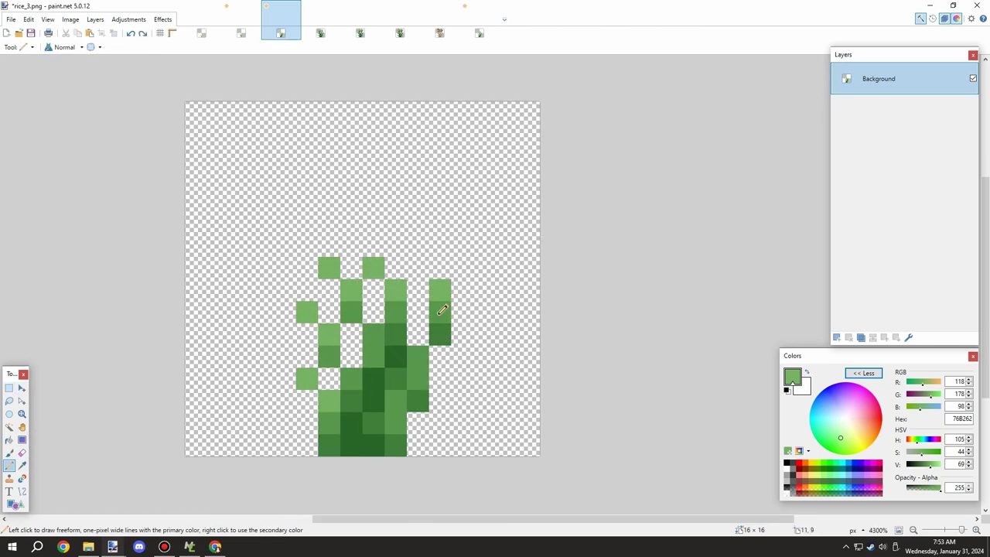
click(23, 464)
click(364, 325)
click(11, 466)
click(439, 335)
scroll(453, 326, down, 4)
scroll(450, 314, up, 4)
scroll(443, 319, down, 1)
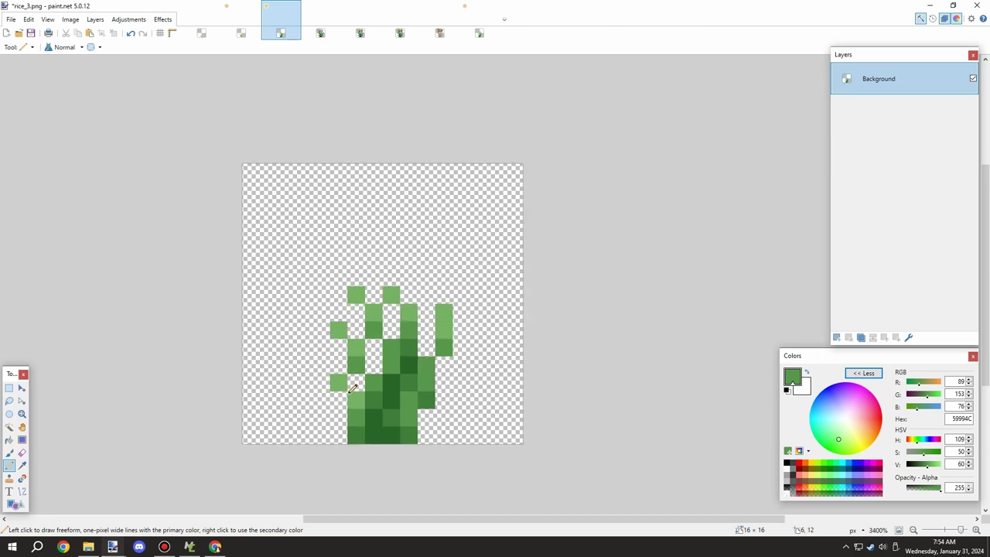
scroll(426, 342, down, 3)
scroll(420, 323, up, 2)
Step: Try the trimmed rice_3 plant in the untitled drawing, raised two pixels above the existing base
click(478, 35)
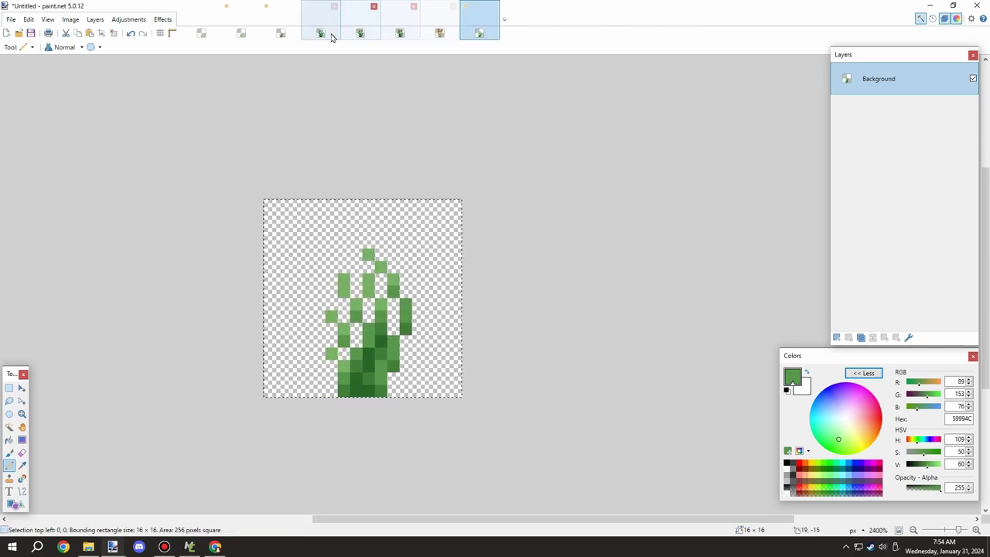
key(m)
drag(415, 324, 415, 298)
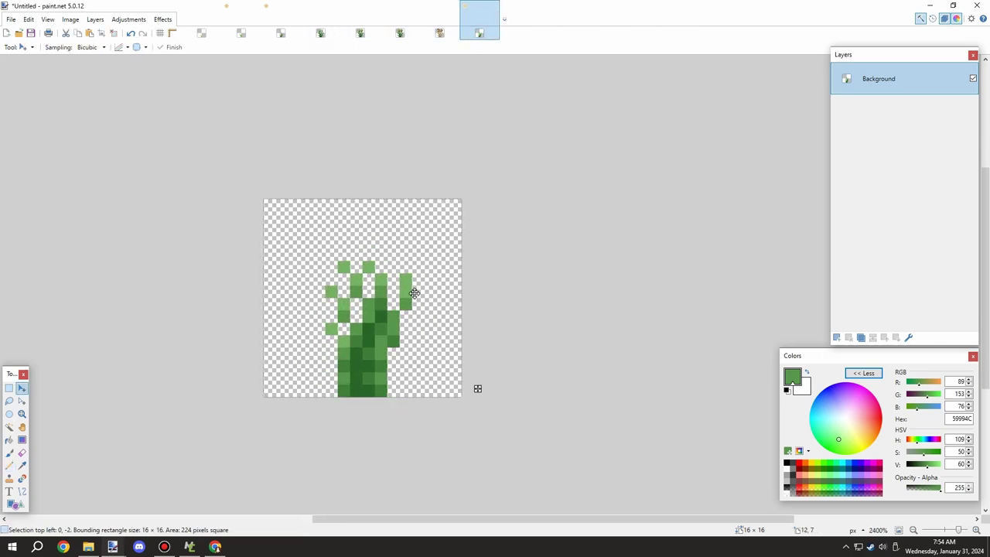
scroll(421, 285, up, 3)
Step: Sample 3F7F39 from the stem and paint over the lower stem of the raised plant
key(k)
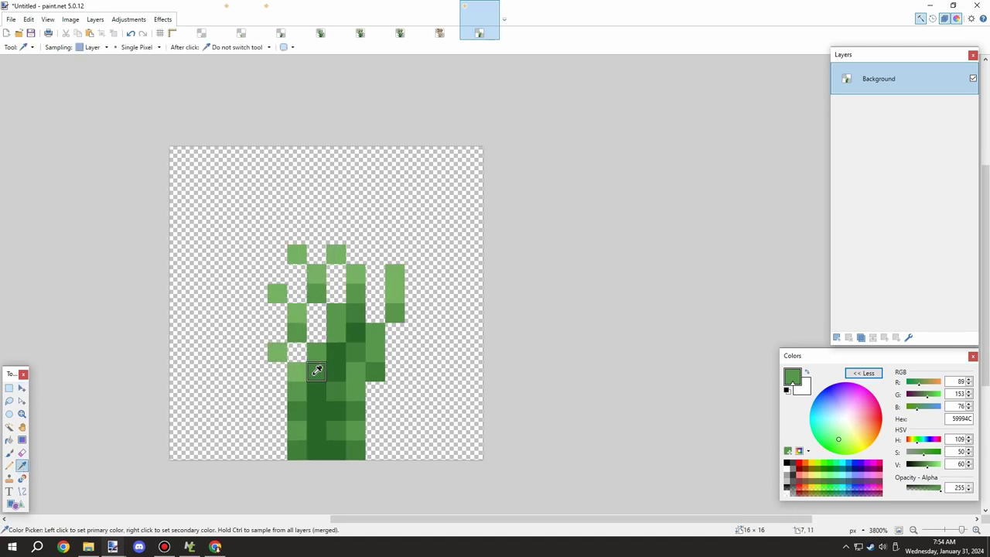
click(316, 371)
click(9, 464)
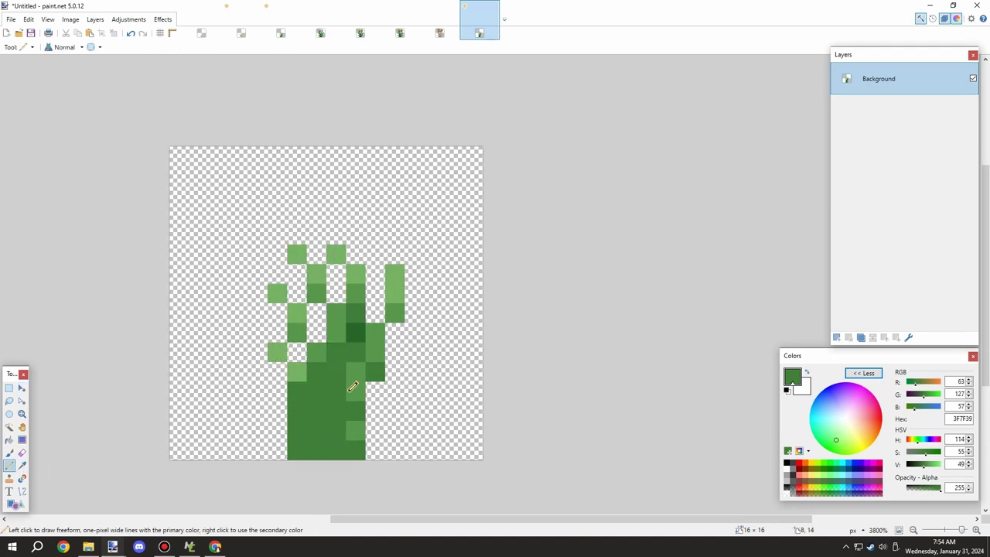
drag(352, 375, 352, 445)
scroll(347, 412, down, 5)
scroll(347, 390, up, 6)
Step: Undo the stem repainting and the raised plant so the untitled drawing is back to its original full plant
key(ctrl+z)
key(ctrl+z)
key(ctrl+z)
key(ctrl+z)
key(ctrl+z)
scroll(355, 332, up, 1)
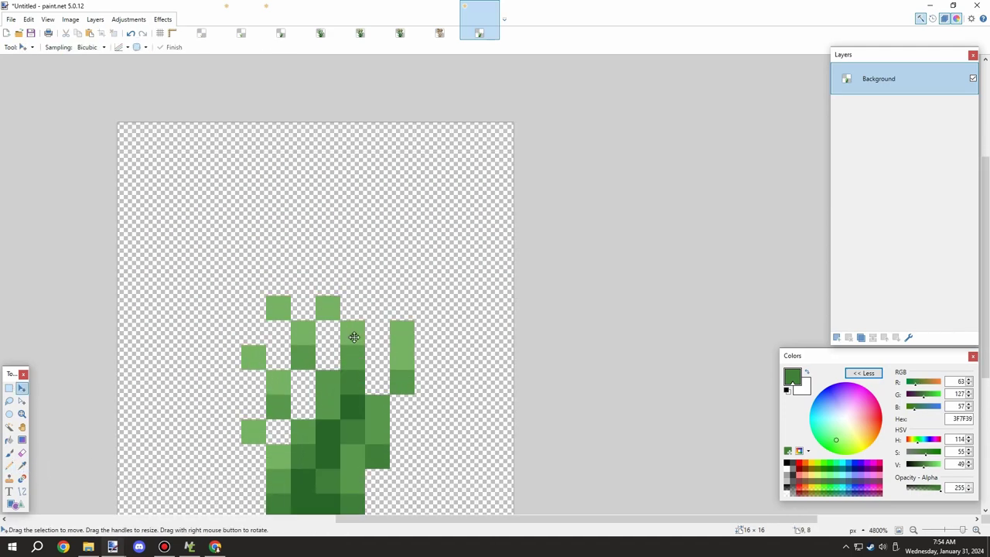
scroll(263, 386, down, 4)
scroll(273, 384, up, 2)
click(22, 466)
click(358, 347)
key(ctrl+y)
key(ctrl+y)
key(ctrl+y)
key(ctrl+y)
key(ctrl+y)
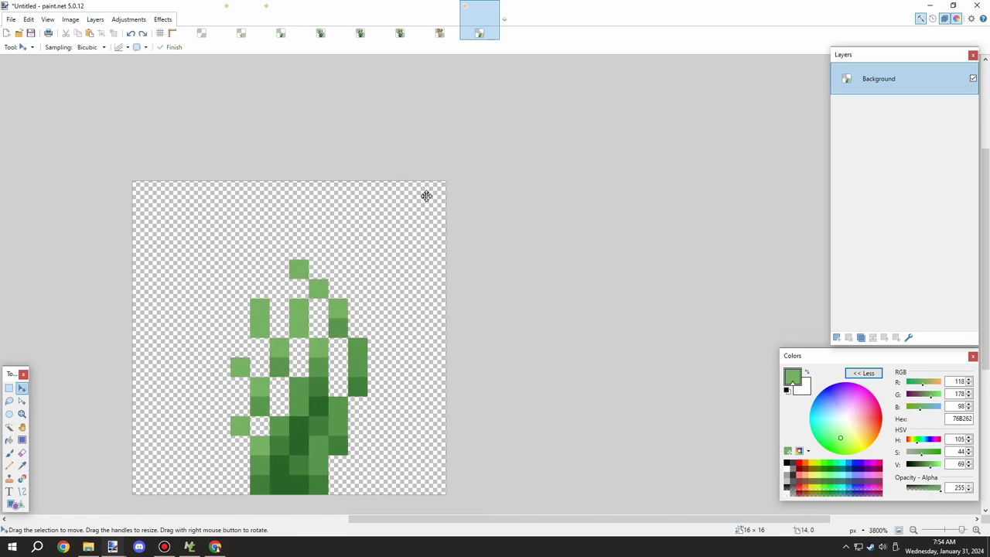
Step: Compare rice_3.png with rice_4.png and the stage image following it
click(21, 465)
click(321, 33)
click(280, 33)
click(321, 32)
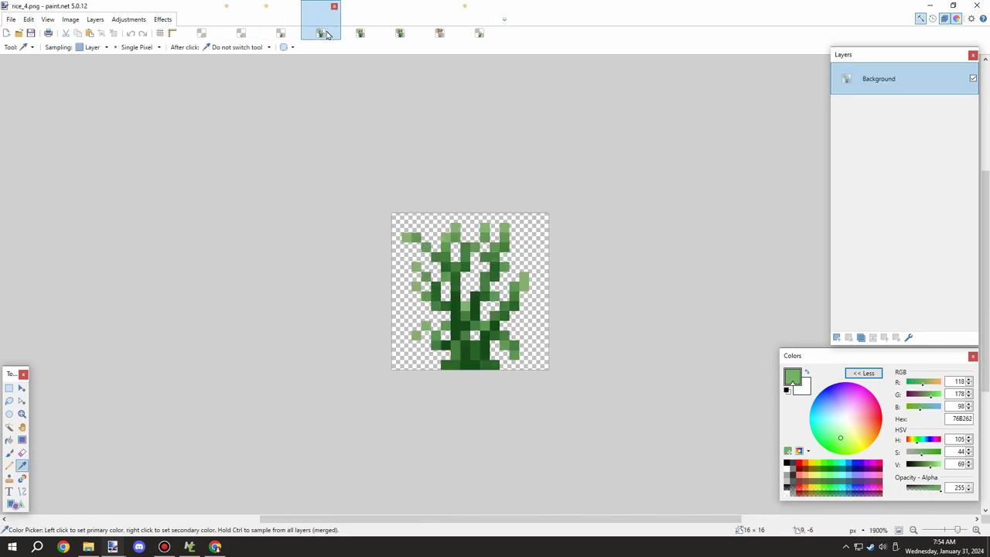
click(361, 34)
scroll(490, 297, down, 8)
scroll(490, 297, up, 4)
Step: Copy the entire untitled drawing, paste it over itself and raise the copy two pixels to make the plant taller
click(479, 33)
scroll(393, 287, up, 3)
scroll(393, 287, down, 1)
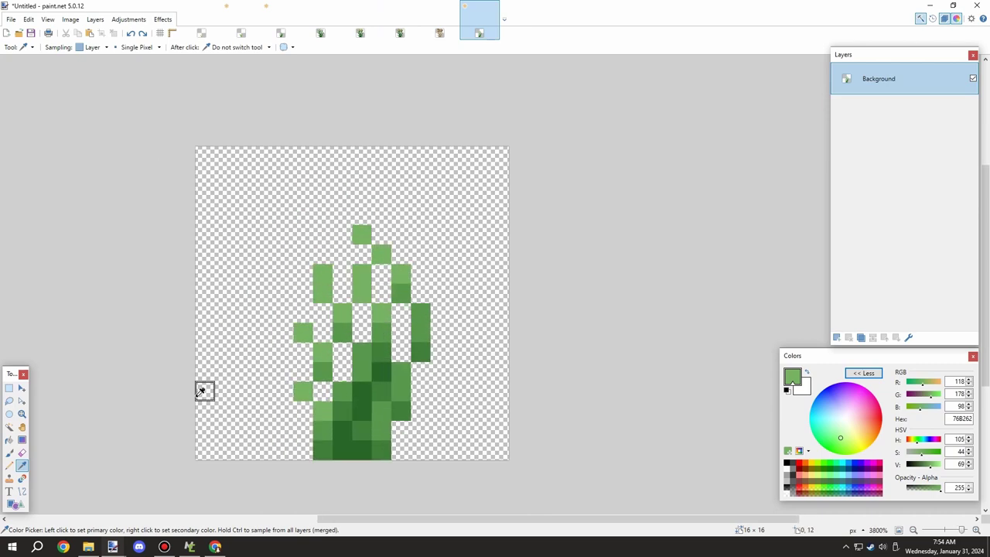
click(9, 388)
key(ctrl+a)
key(ctrl+c)
key(ctrl+v)
drag(337, 410, 338, 352)
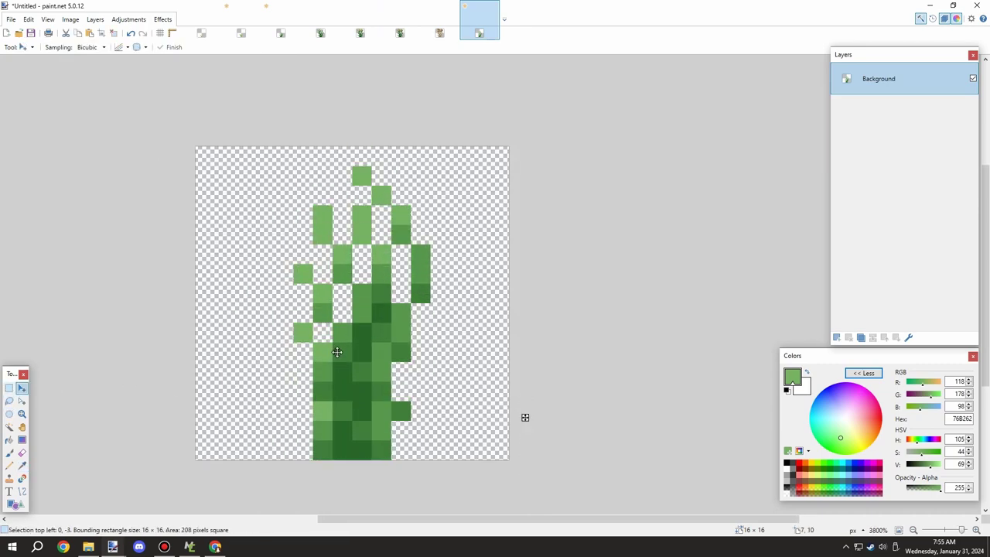
key(Down)
Step: Widen the stem's foot leftwards with two 286628 pixels and repaint the adjoining column with sampled 3F7F39
key(k)
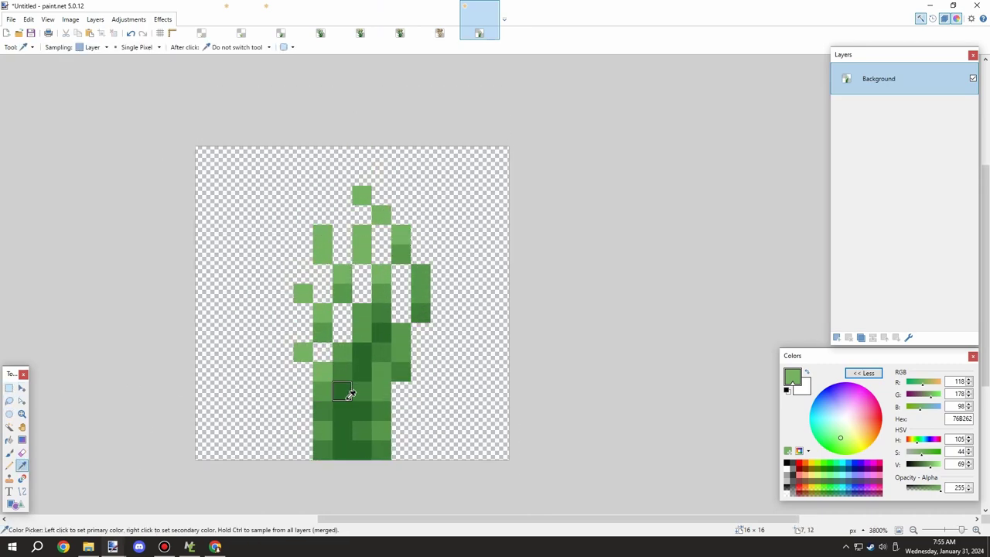
click(346, 394)
key(p)
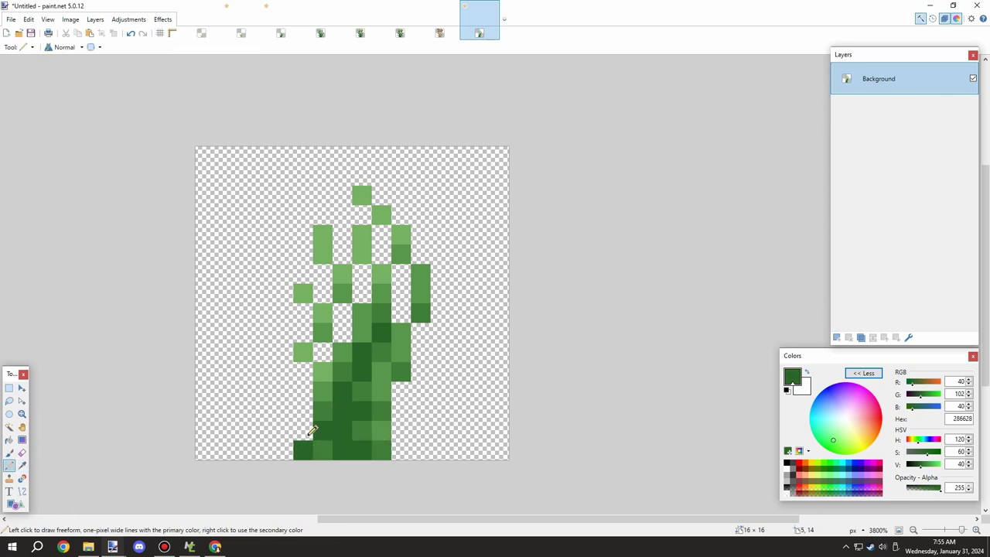
click(21, 464)
click(329, 413)
click(9, 465)
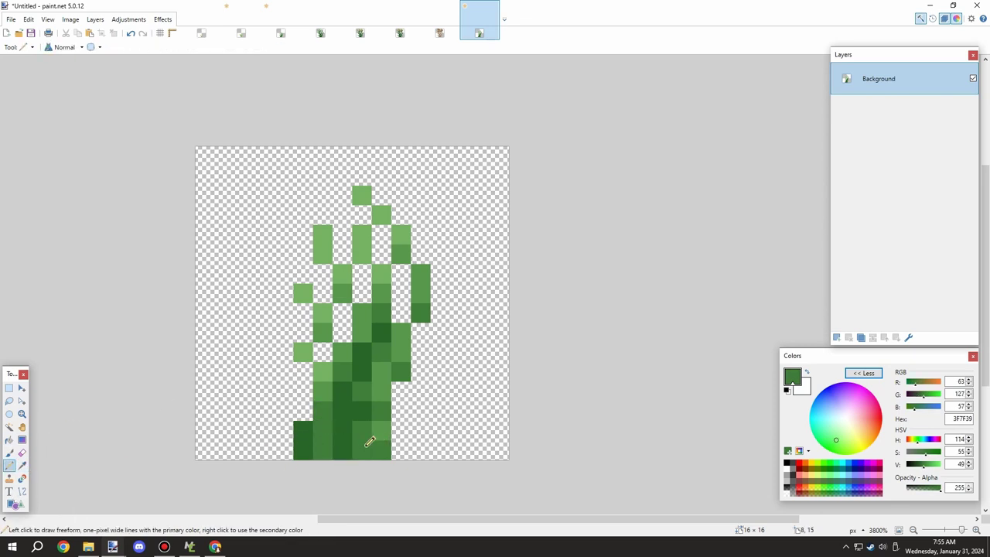
Step: Fill the two right-hand columns of the lower stem with 3F7F39
click(22, 465)
click(370, 401)
click(11, 465)
click(382, 434)
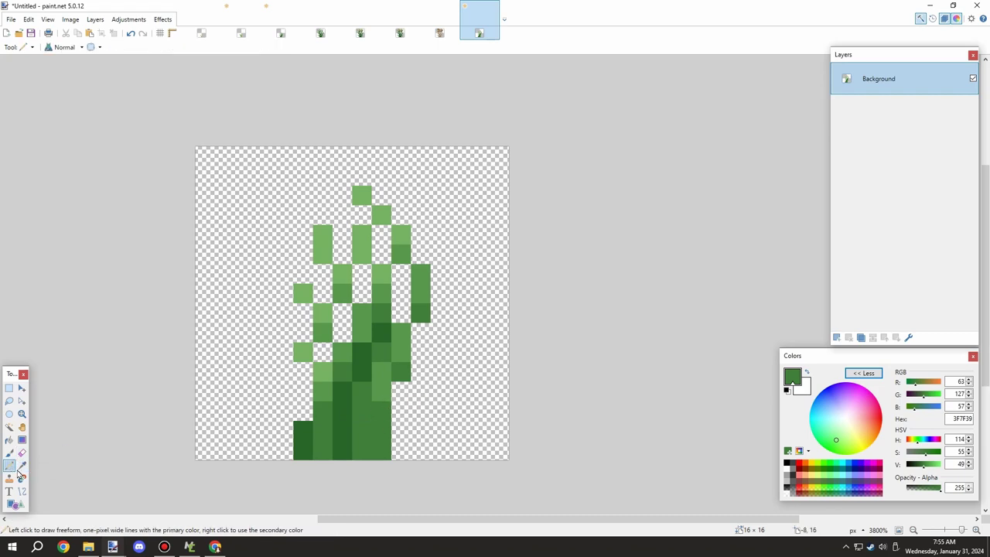
Step: Sample 286628 and add dark shading pixels across the lower rows of the stem
click(22, 465)
click(302, 432)
click(10, 466)
click(320, 417)
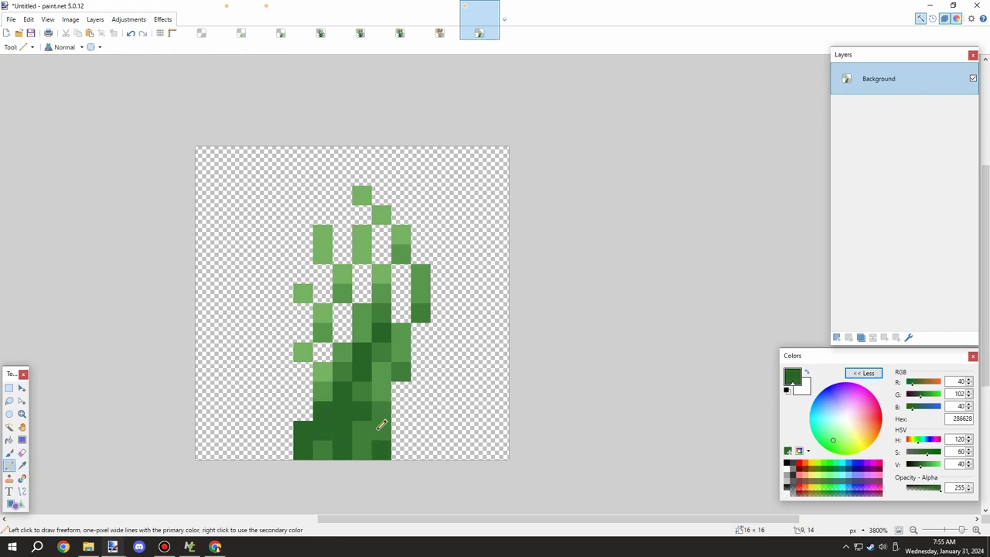
scroll(382, 425, up, 1)
Step: Sample 3F7F39 and repaint the row above the stem's bottom row, leaving its rightmost pixel dark
click(22, 465)
click(362, 446)
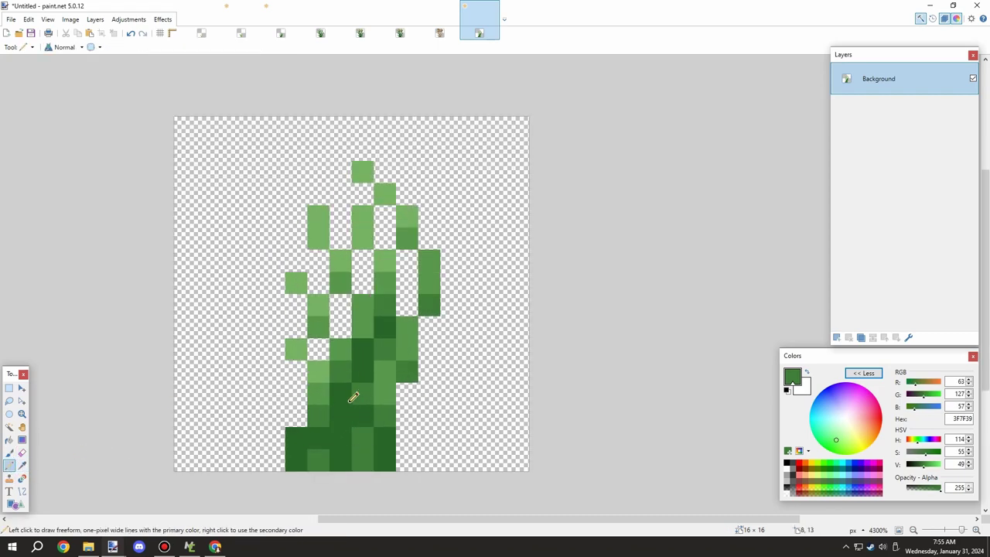
scroll(309, 441, up, 1)
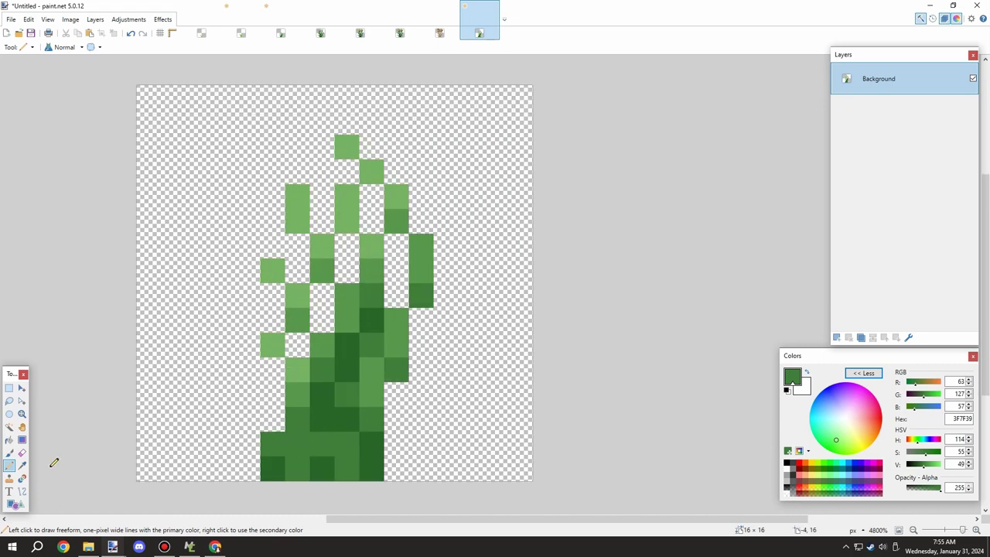
Step: Sample 286628 and darken the upper foot pixel of the leftmost column and the central stripe above the bottom row
click(22, 465)
click(268, 464)
click(10, 465)
click(271, 442)
scroll(257, 434, down, 3)
scroll(283, 435, up, 3)
click(306, 441)
Step: Darken the second column's bottom pixel with 286628 and paint the pixel under the central stripe with 3F7F39
click(21, 466)
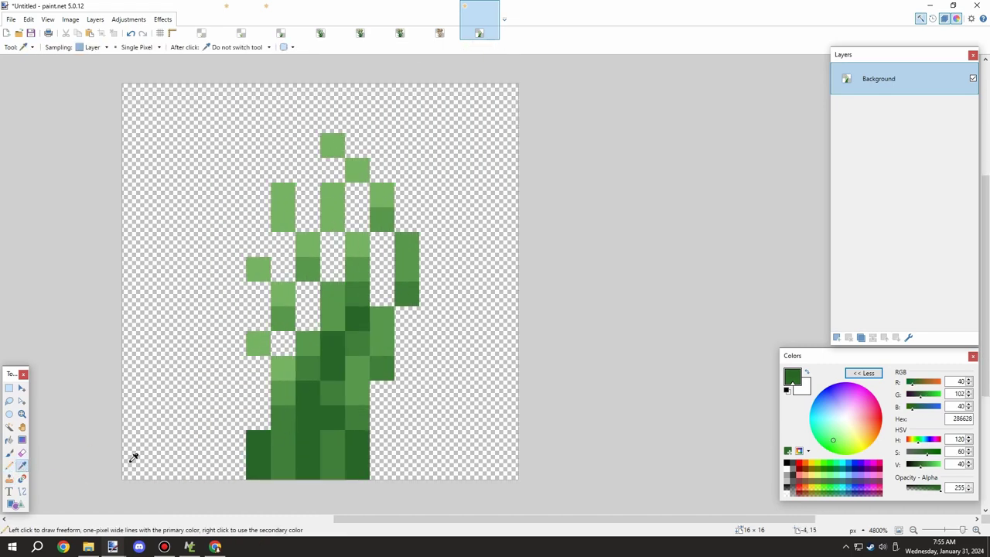
key(p)
click(275, 464)
key(k)
click(333, 461)
key(p)
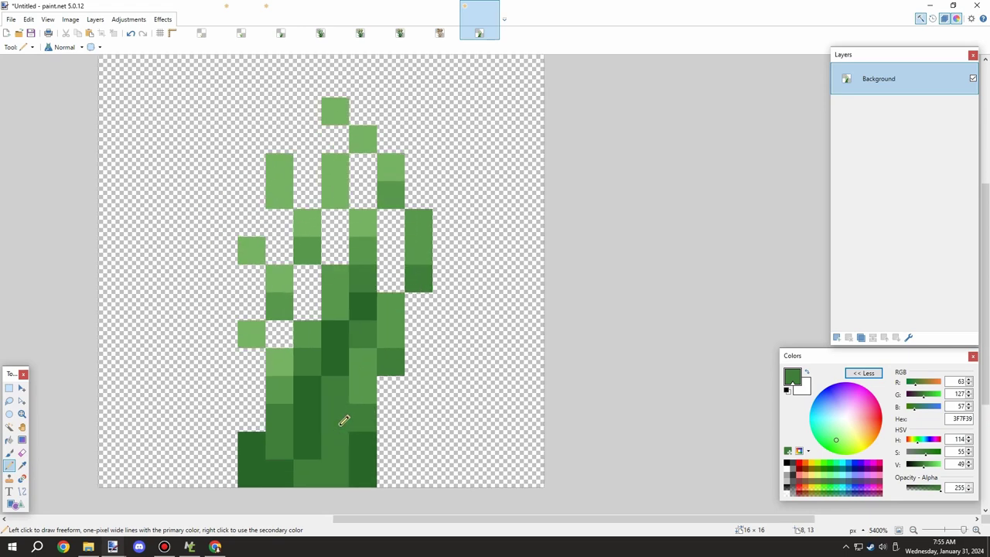
Step: Repaint the outermost left and right columns of the stem's foot with 3F7F39
scroll(339, 428, down, 2)
drag(353, 441, 354, 458)
scroll(381, 462, up, 2)
click(22, 465)
click(250, 403)
drag(224, 433, 224, 455)
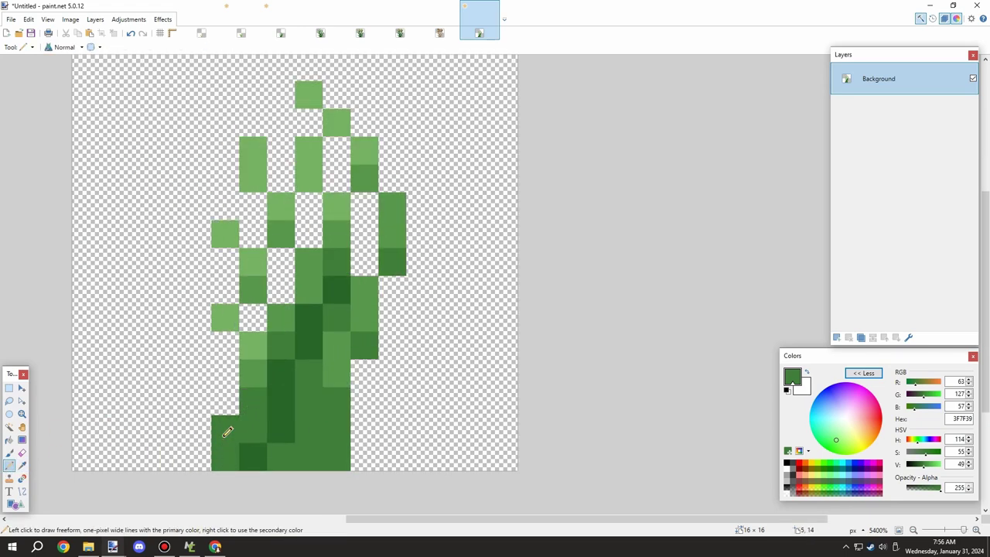
click(226, 456)
Step: Sample 286628, darken the foot's upper-left pixel, undo the misplaced right-hand stroke and shade the right side diagonally
scroll(249, 431, down, 2)
scroll(250, 431, up, 3)
click(21, 465)
click(289, 430)
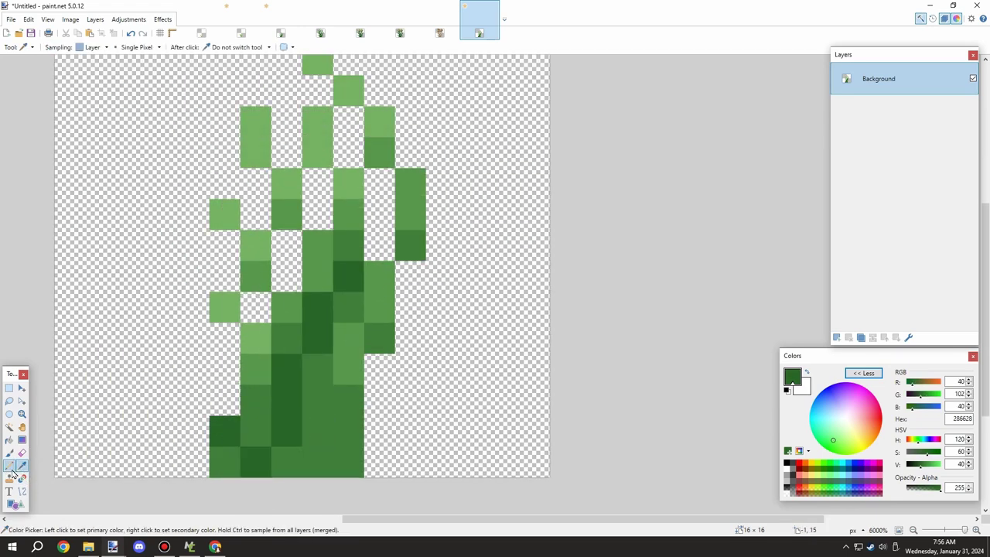
click(10, 465)
drag(347, 460, 346, 433)
scroll(328, 413, down, 2)
scroll(334, 433, up, 3)
key(ctrl+z)
drag(311, 466, 345, 399)
scroll(376, 417, down, 6)
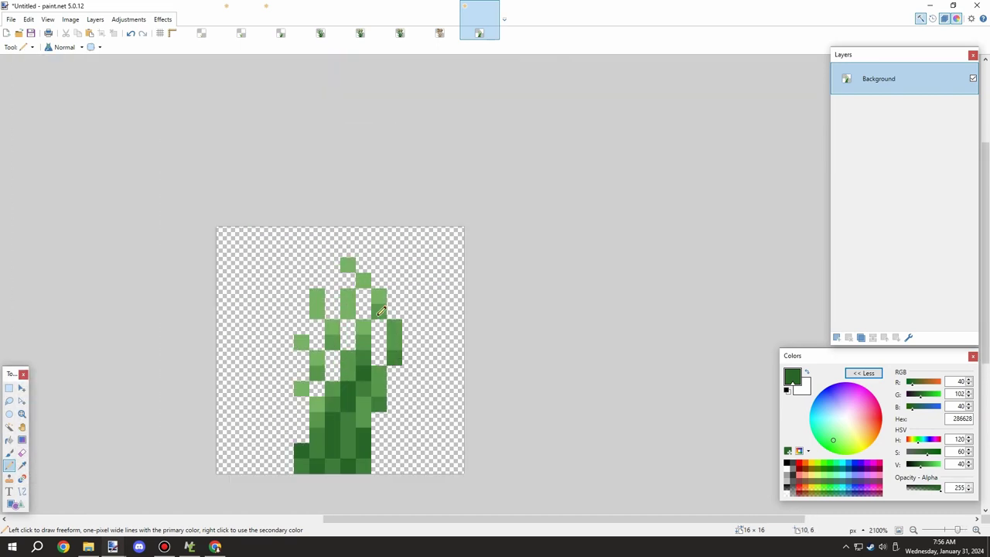
Step: Sample 3F7F39 and extend the stem's foot one column to the right
scroll(376, 433, up, 2)
click(22, 465)
scroll(384, 409, down, 4)
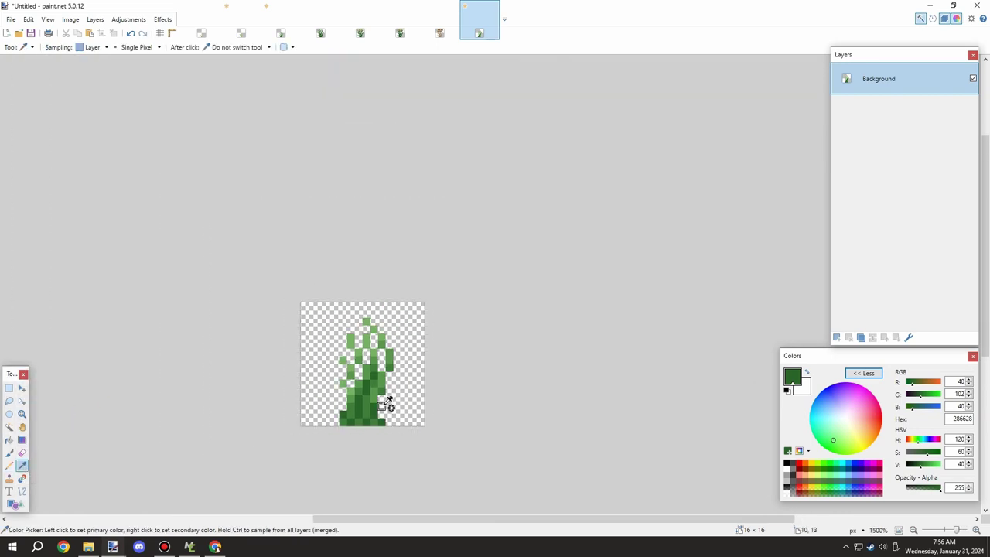
scroll(379, 422, up, 5)
click(358, 467)
click(10, 466)
click(383, 440)
scroll(379, 408, down, 4)
scroll(324, 404, up, 3)
scroll(294, 402, down, 3)
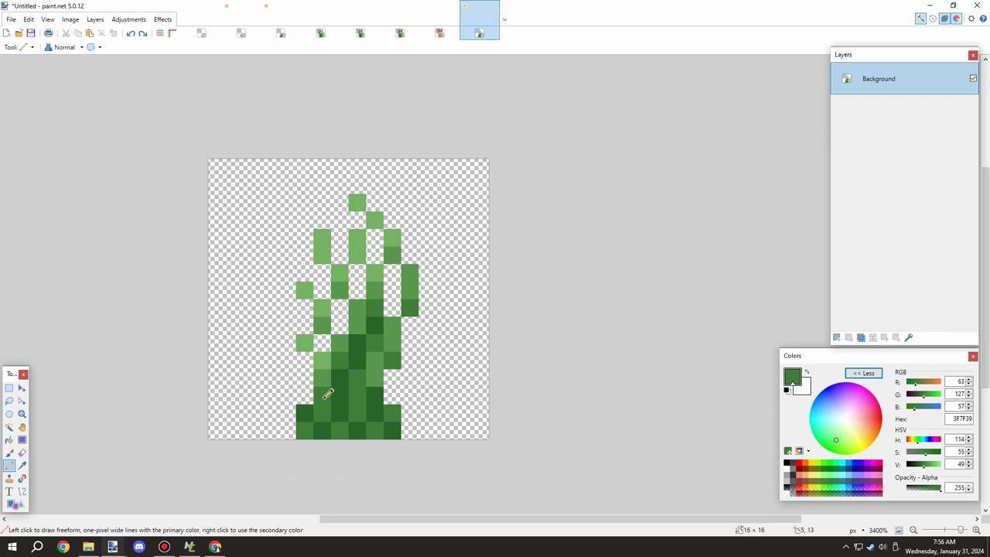
Step: Sample 59994C, recolour the lower left leaves and lengthen the outer left leaf upward by one pixel
scroll(325, 433, up, 3)
key(k)
click(325, 436)
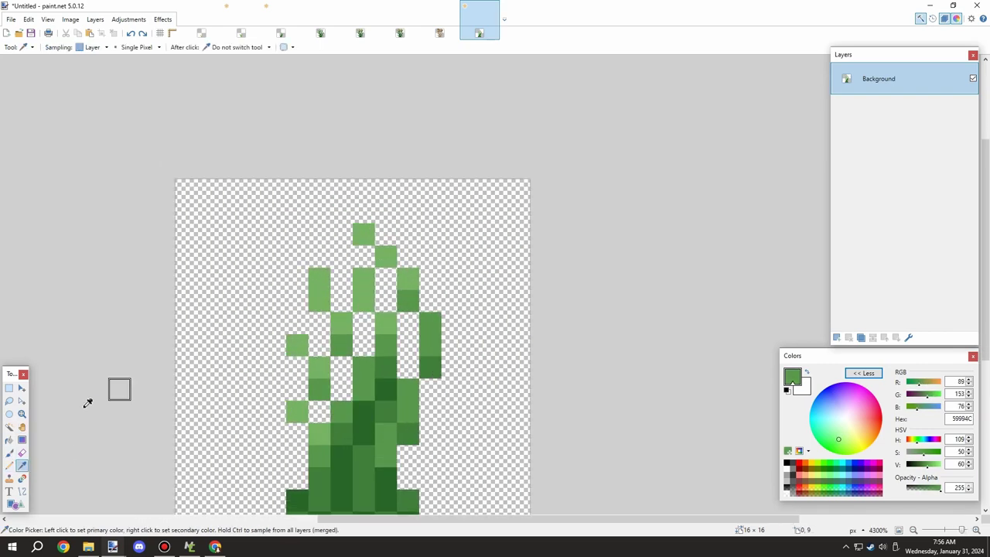
key(p)
click(312, 366)
click(296, 342)
click(283, 324)
key(ctrl+z)
click(297, 320)
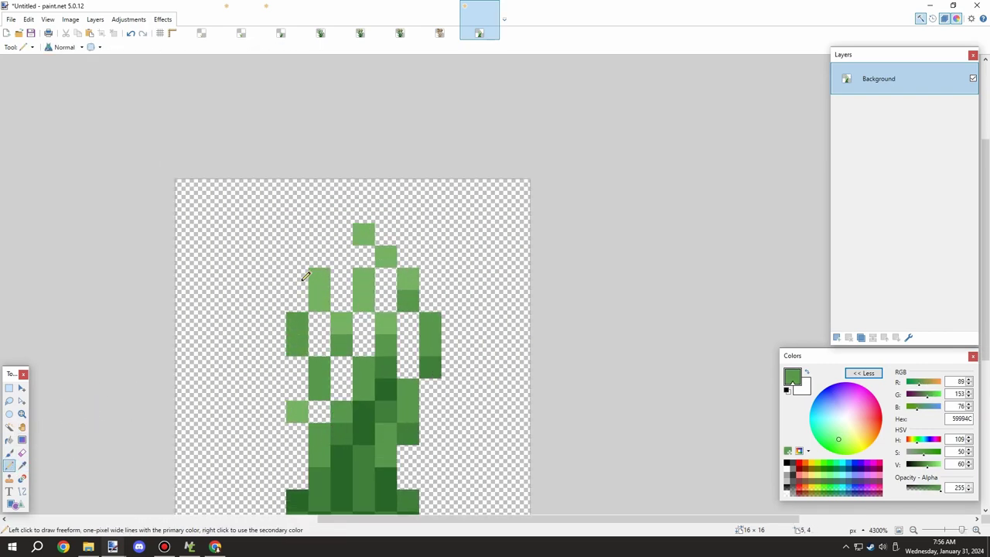
Step: Recolour the upper left leaf with 59994C, undo the stray pixel and add a detached tip pixel to its upper left
click(315, 300)
click(319, 278)
click(338, 254)
key(ctrl+z)
drag(300, 257, 300, 235)
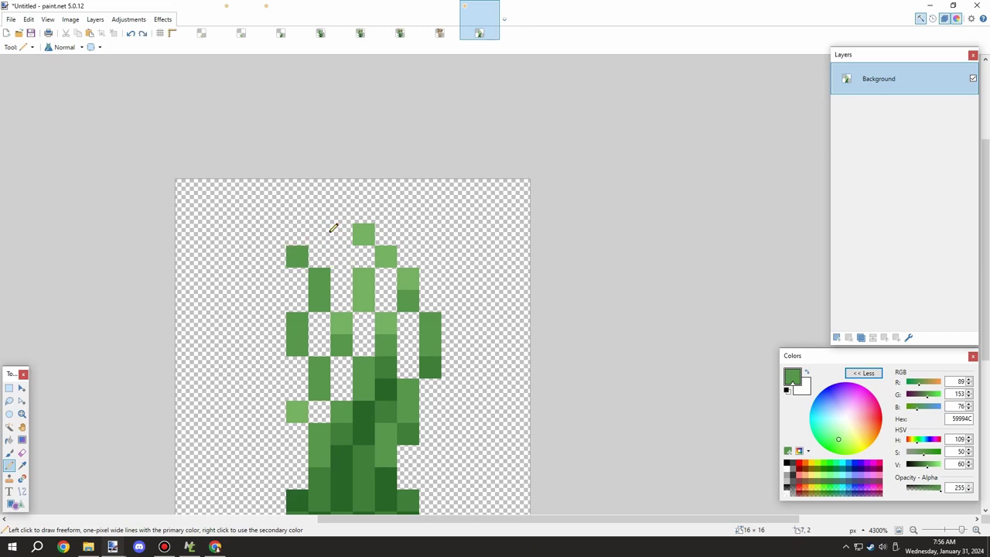
Step: Recolour the centre leaves, right leaves and topmost tip pixels with 59994C
drag(366, 272, 385, 340)
mouse_move(407, 279)
mouse_down()
mouse_move(428, 311)
mouse_move(426, 325)
mouse_up()
drag(387, 257, 372, 236)
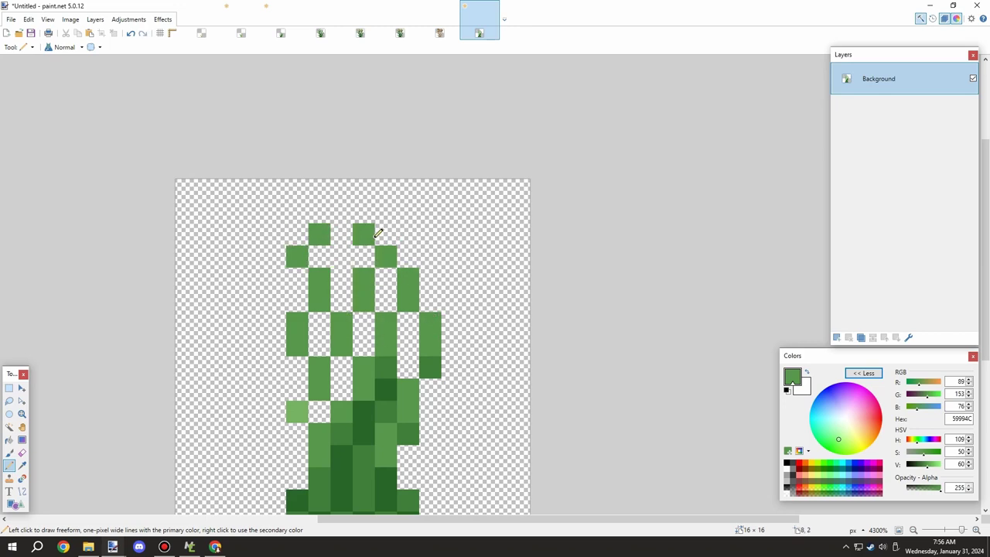
Step: Sample 3F7F39 and darken the stem edges and the lower parts of the left, centre and right leaves
click(26, 466)
click(334, 432)
click(10, 466)
drag(319, 456, 319, 434)
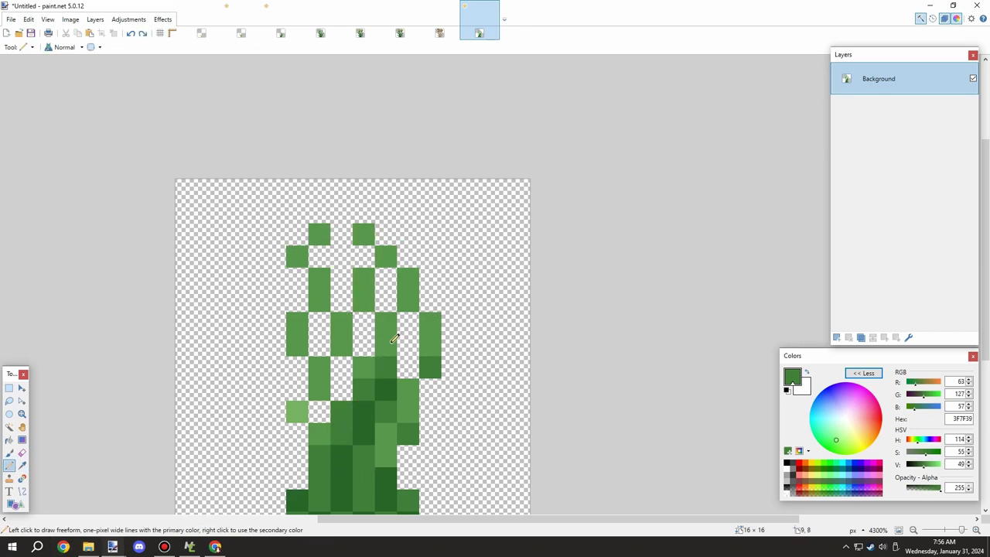
mouse_move(319, 391)
mouse_down()
mouse_move(301, 343)
mouse_move(341, 345)
mouse_up()
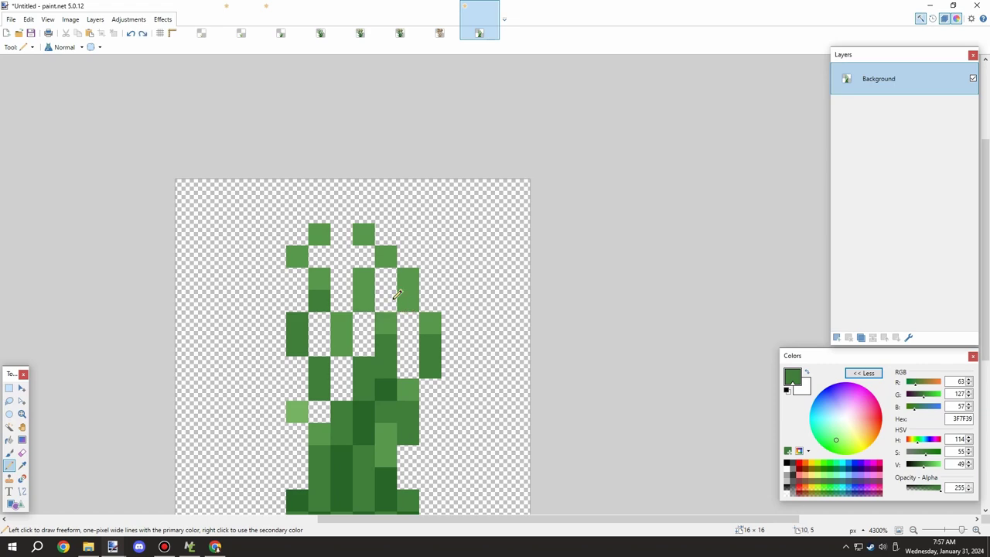
click(411, 379)
scroll(424, 349, down, 3)
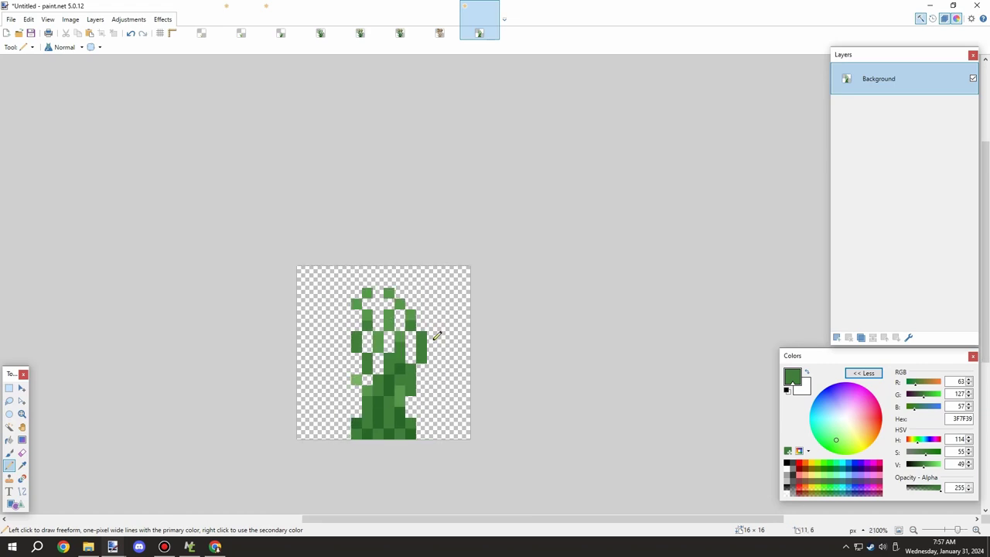
scroll(416, 369, up, 3)
scroll(406, 375, down, 1)
Step: Compare with rice_3.png, sample light green 82B26B from rice_4.png and return to the untitled drawing
click(283, 33)
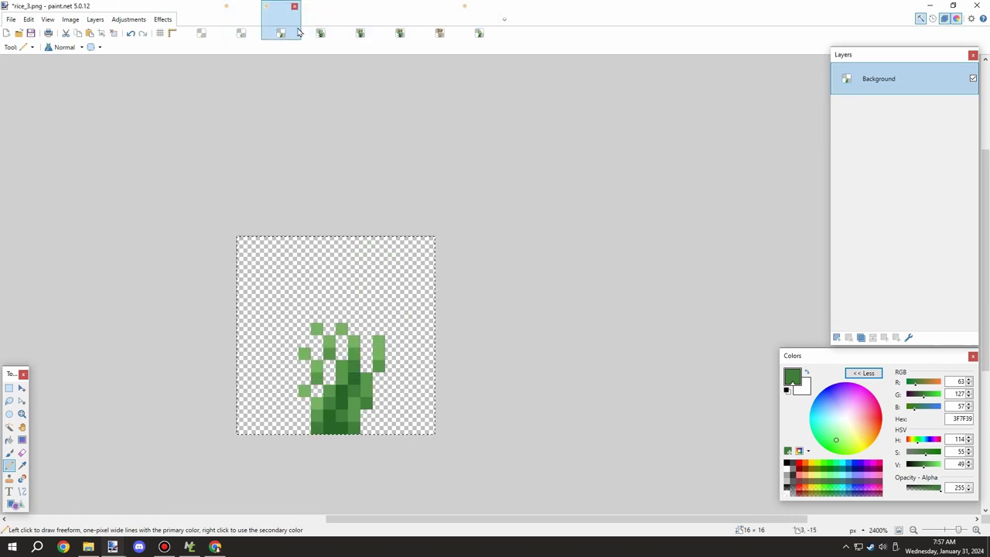
click(318, 31)
scroll(350, 307, up, 4)
click(21, 466)
click(349, 130)
scroll(349, 133, down, 4)
scroll(348, 133, up, 1)
click(363, 11)
click(487, 28)
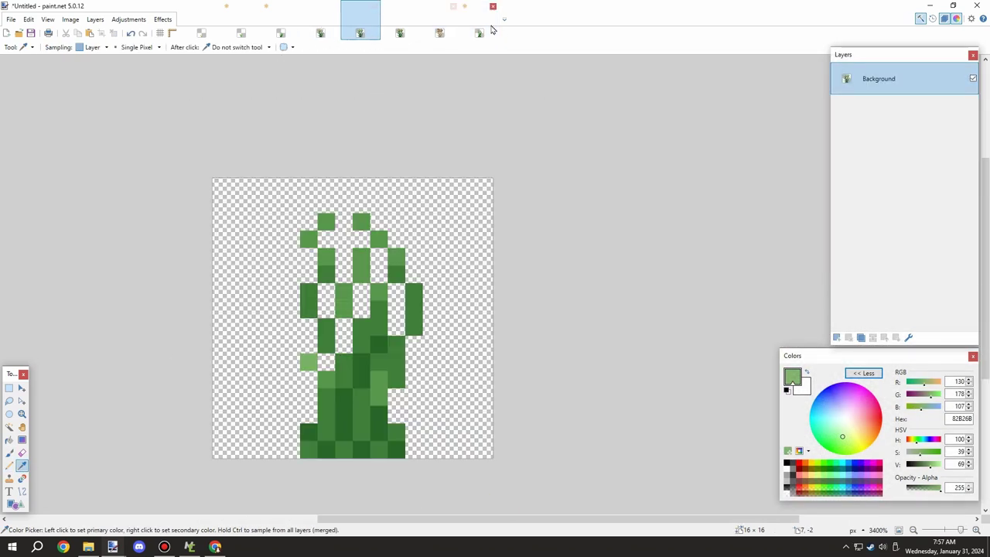
Step: Recolour the upper left leaf tips with light green 82B26B and add detached light pixels beside them
scroll(366, 203, up, 3)
click(9, 466)
click(232, 241)
click(261, 271)
click(284, 242)
click(288, 303)
click(231, 333)
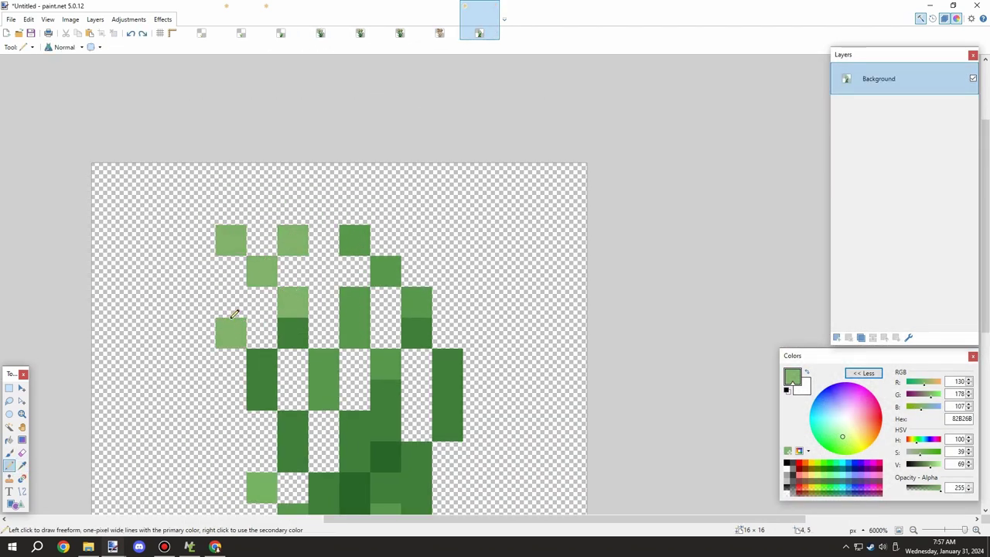
Step: Undo the misplaced light pixels and lighten the centre, right and lower left leaf tips with 82B26B
scroll(262, 310, down, 2)
key(ctrl+z)
key(ctrl+z)
key(ctrl+z)
key(ctrl+z)
key(ctrl+z)
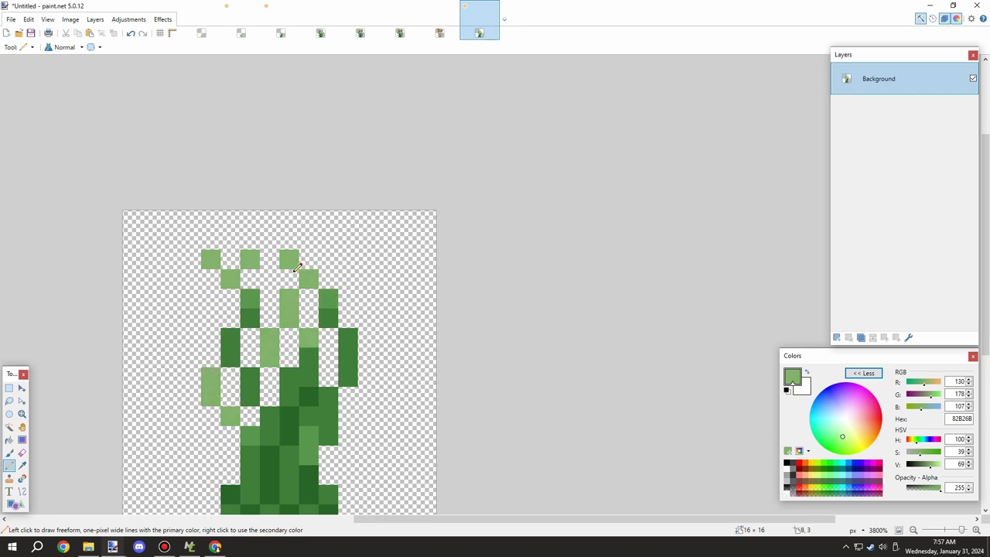
scroll(297, 266, down, 2)
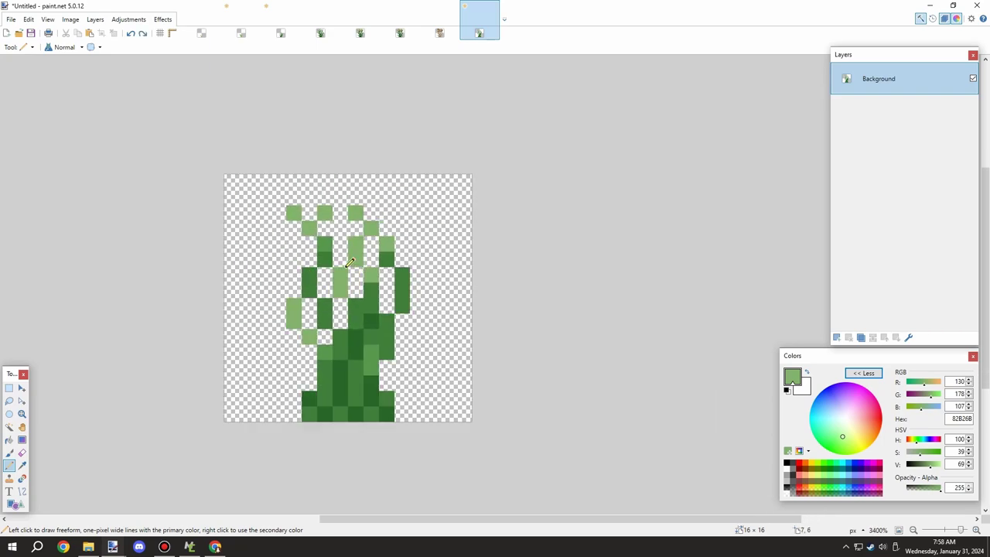
Step: Sample mid green 5F9954 from rice_4.png and recolour the lower centre leaf pixel and the lower left leaf base in the untitled drawing
scroll(347, 265, up, 1)
click(447, 24)
click(313, 31)
click(21, 465)
click(314, 358)
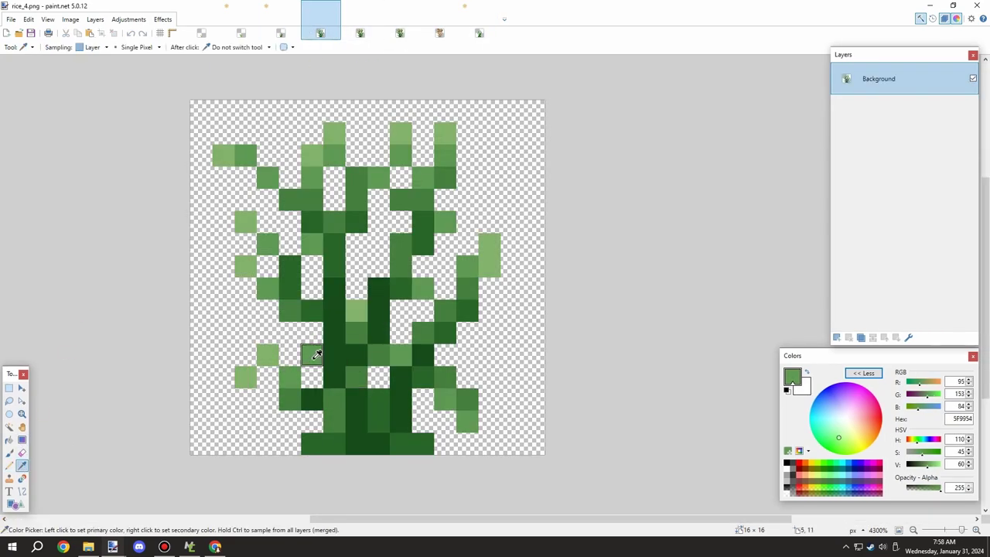
key(ctrl+Tab)
key(ctrl+Tab)
key(ctrl+Tab)
key(ctrl+Tab)
key(p)
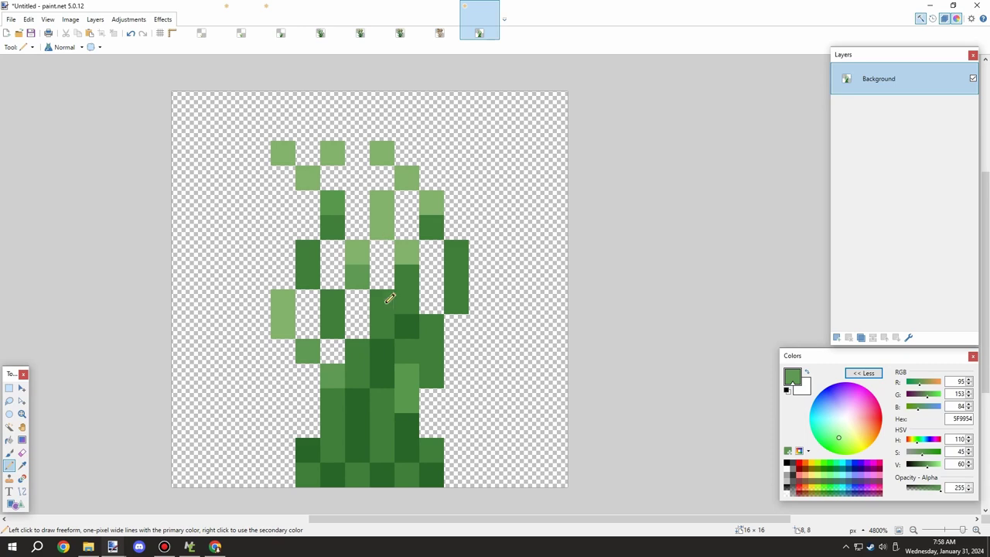
Step: Recolour the centre stem shoots and the middle sections of the right leaves with 5F9954, undoing the misplaced pixel
drag(386, 303, 391, 314)
click(409, 256)
click(406, 231)
key(ctrl+z)
click(407, 267)
scroll(432, 256, down, 3)
scroll(437, 213, up, 3)
drag(431, 249, 452, 276)
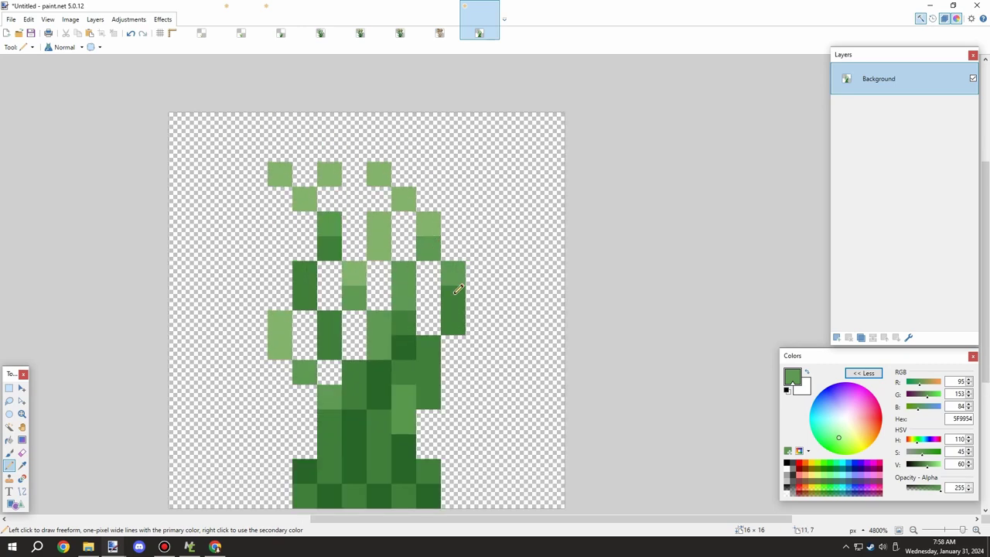
Step: Recolour the lower pixel of the upper centre leaf and the whole upper left leaf segment with 5F9954
scroll(452, 286, down, 2)
scroll(418, 227, up, 2)
scroll(397, 261, down, 1)
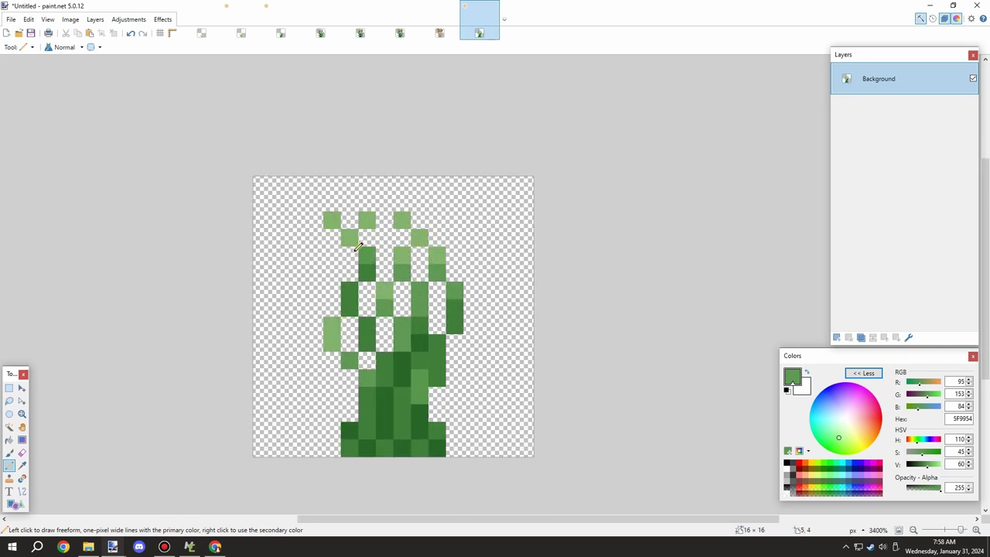
scroll(362, 279, down, 2)
scroll(395, 277, up, 1)
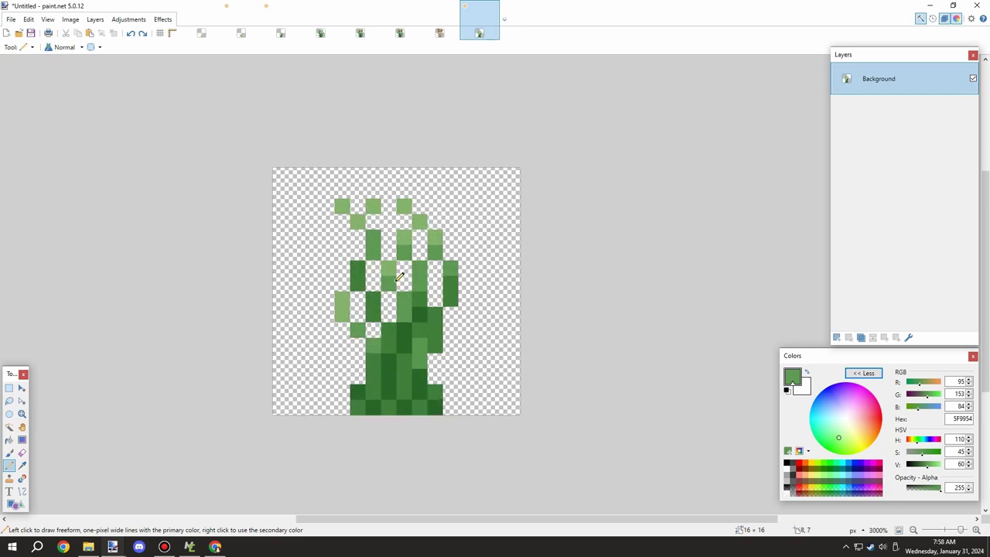
Step: Sample the greens 457F3F and 286628 from rice_4.png and return to the untitled drawing
click(321, 32)
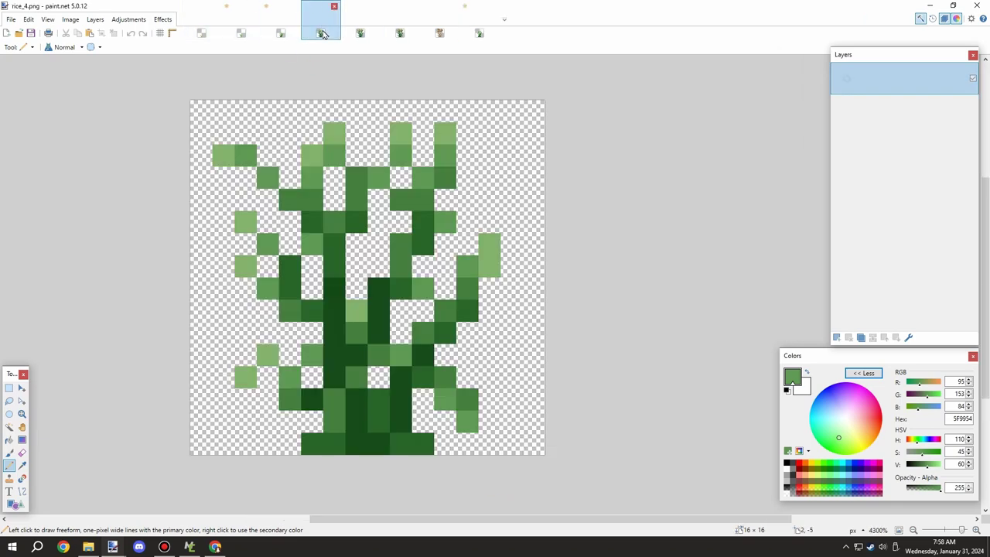
click(22, 466)
click(289, 310)
click(309, 321)
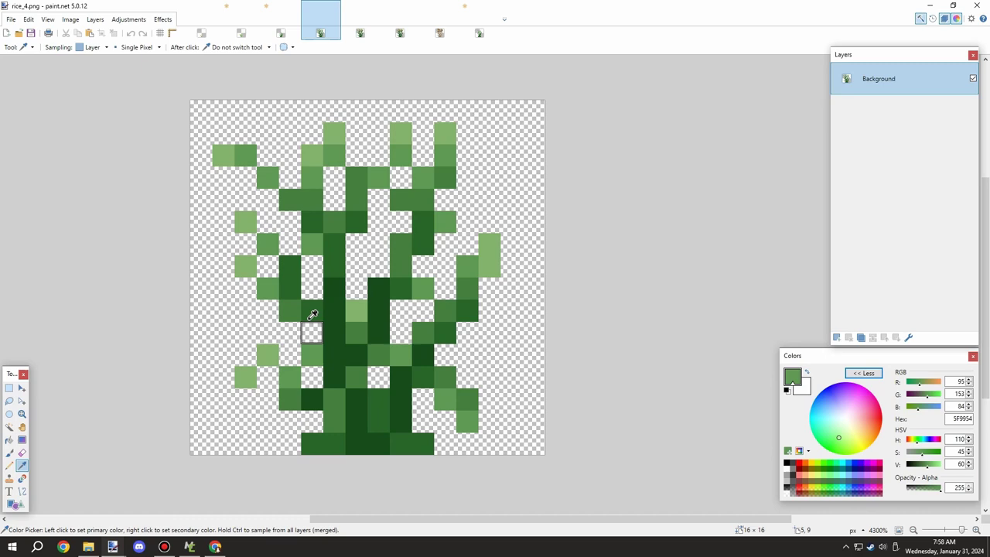
click(477, 29)
key(p)
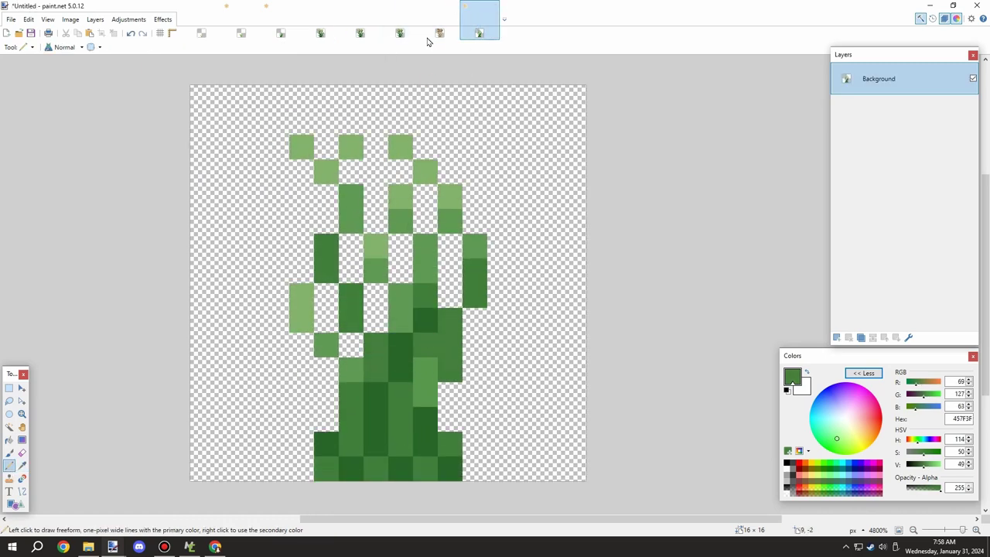
click(321, 32)
click(321, 316)
click(479, 31)
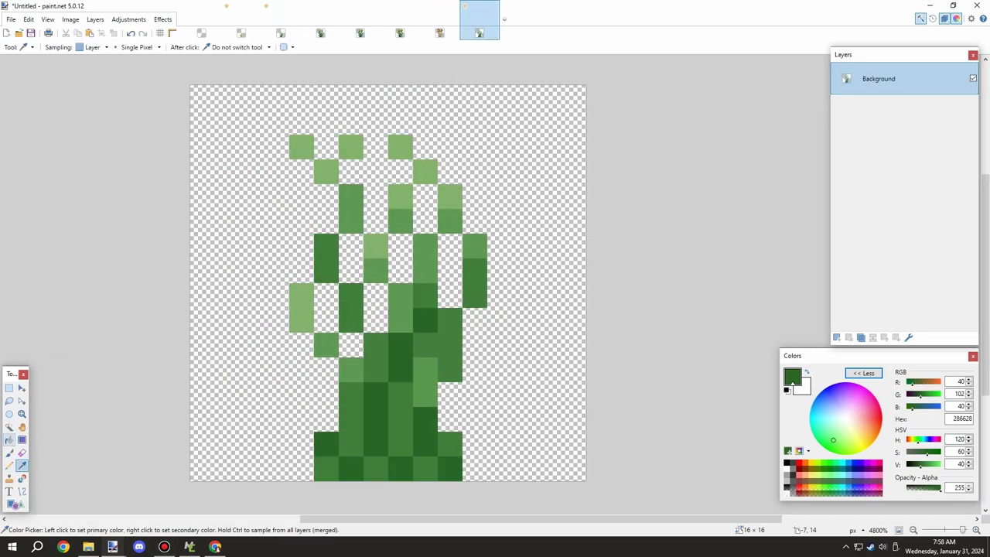
key(p)
Step: Sample the darkest green 164C1B from rice_4.png and return to the untitled drawing with the Pencil tool
click(438, 32)
key(k)
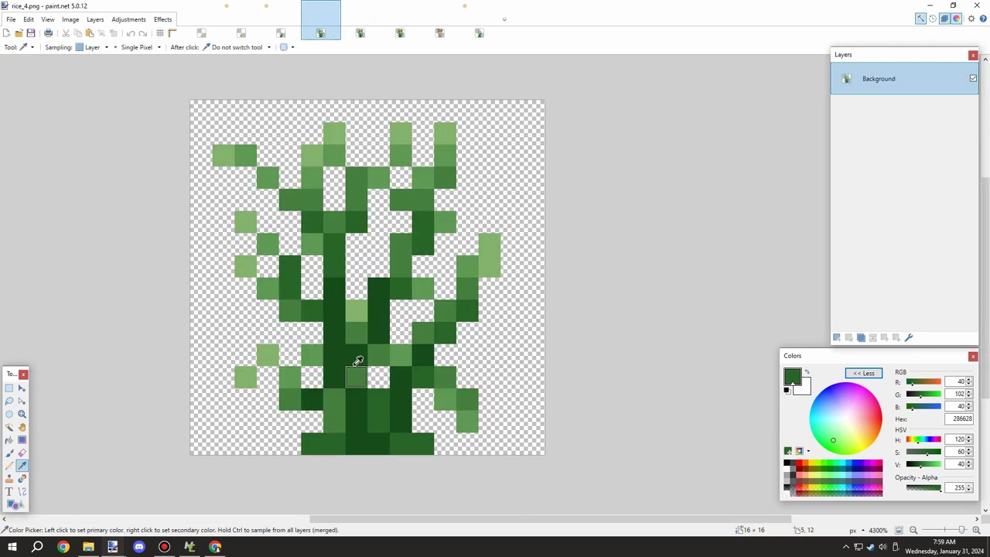
click(358, 360)
click(465, 32)
click(8, 465)
Step: Darken the inner columns and lower left corner of the plant's base with 164C1B, undoing the misplaced pixels
drag(376, 443, 376, 469)
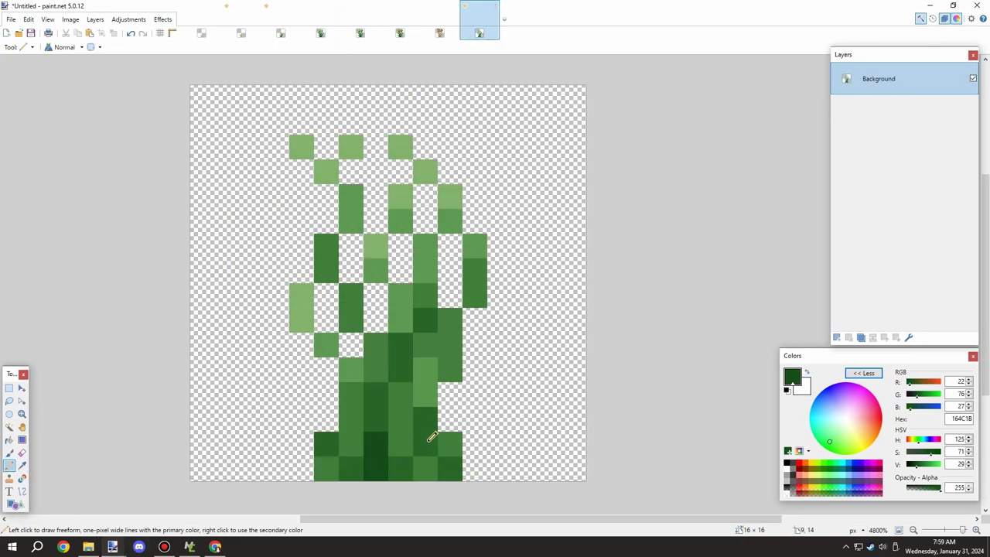
drag(428, 442, 425, 468)
click(401, 467)
drag(346, 475, 328, 470)
key(ctrl+z)
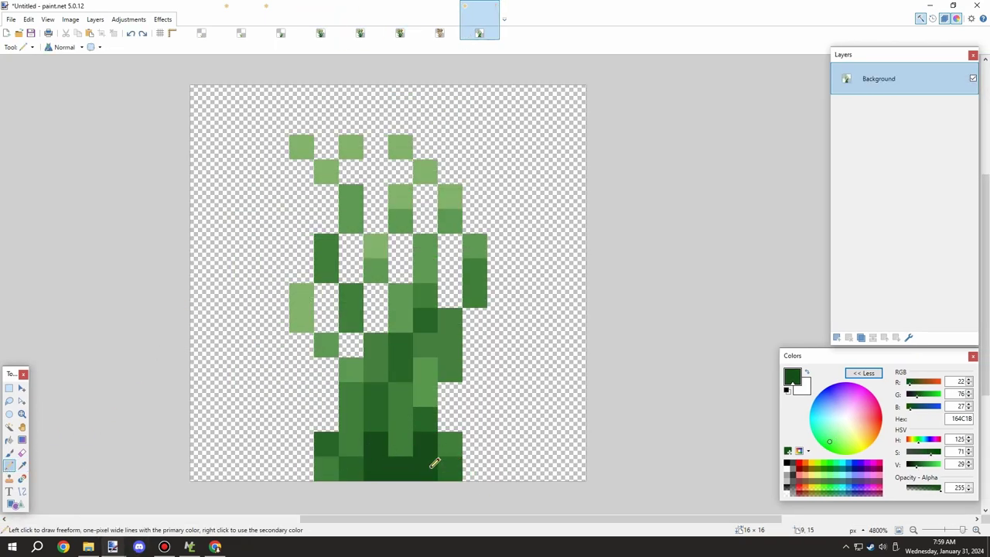
key(ctrl+z)
click(329, 469)
Step: Extend the 164C1B shading up the centre column of the stem above the base
scroll(375, 444, down, 2)
scroll(398, 427, up, 1)
drag(392, 428, 392, 415)
scroll(379, 417, down, 5)
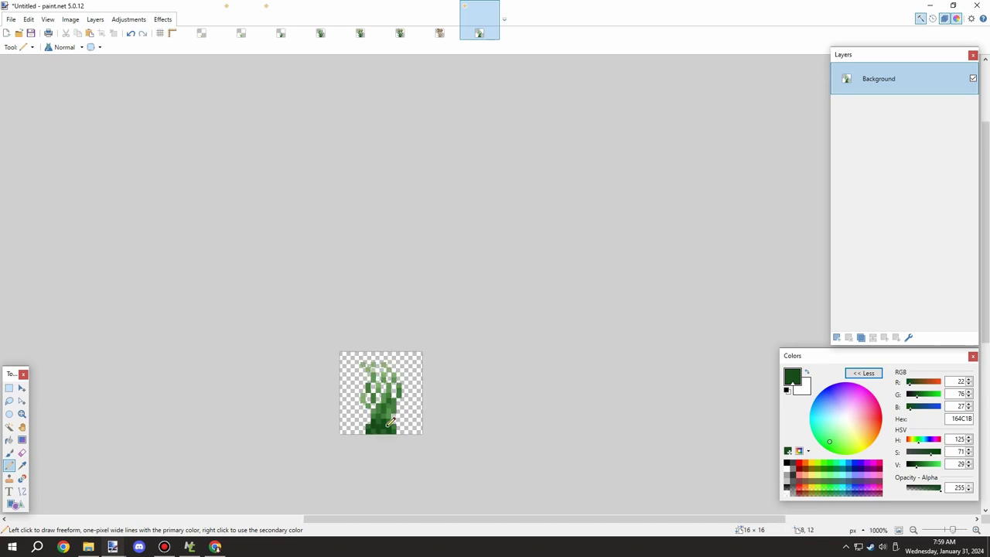
scroll(356, 399, up, 5)
scroll(340, 418, down, 6)
scroll(358, 397, up, 7)
click(360, 395)
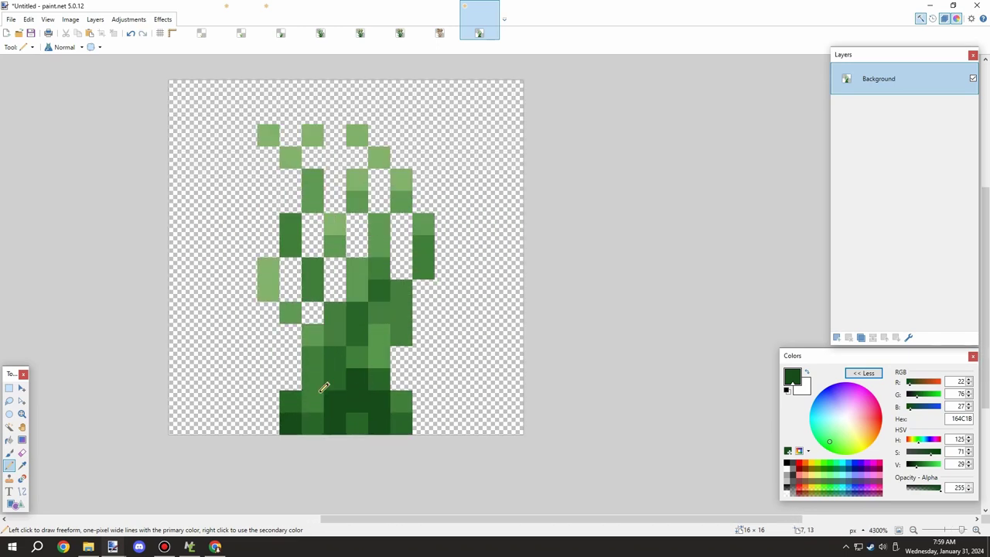
Step: Darken the stem's left edge just above the base and its centre column with 164C1B
click(320, 394)
scroll(353, 382, down, 2)
scroll(326, 385, up, 3)
scroll(331, 381, down, 3)
scroll(338, 387, up, 2)
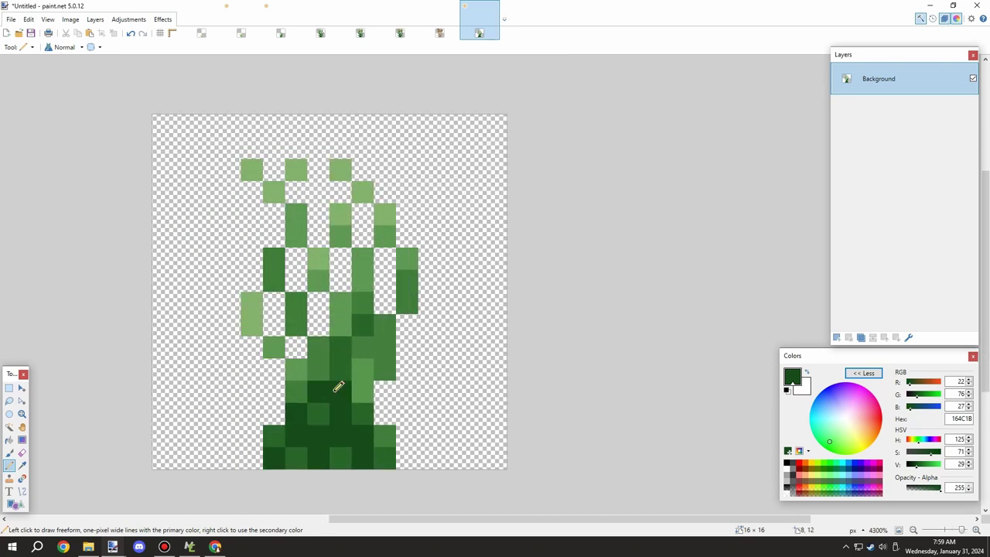
scroll(353, 356, down, 5)
scroll(386, 370, up, 3)
scroll(386, 364, down, 3)
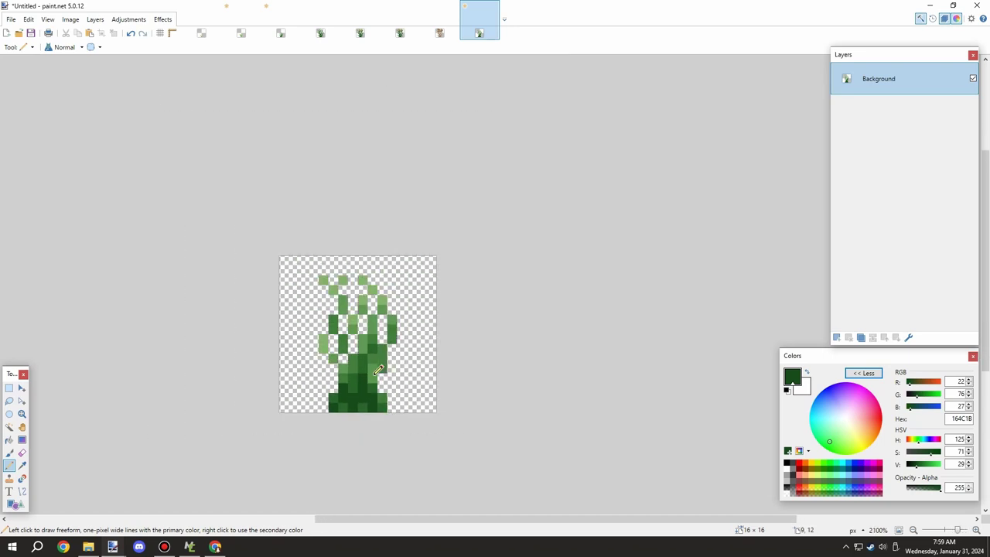
scroll(391, 356, up, 3)
Step: Replace the contents of rice_4.png with the new plant drawing and sample 5F9954 from its stem
click(321, 33)
click(22, 465)
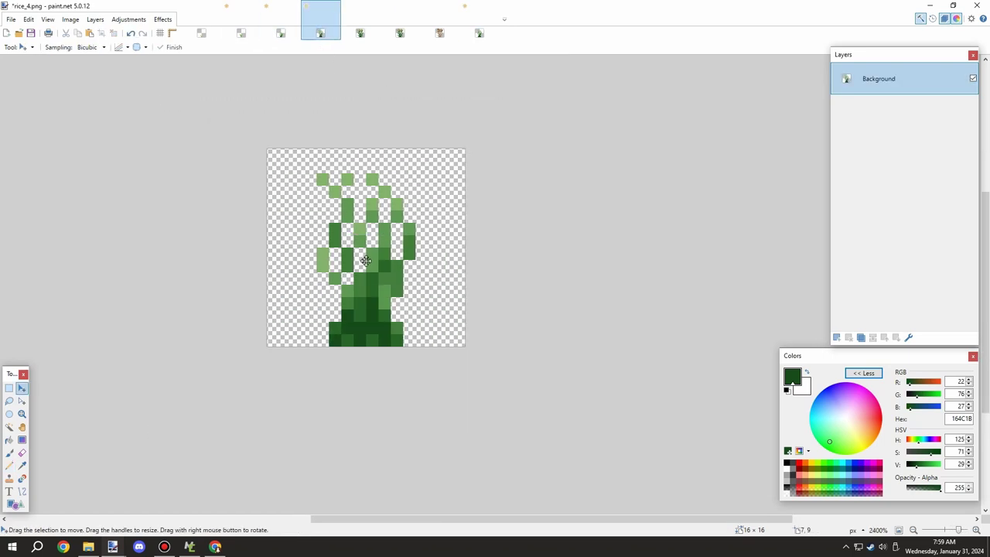
click(395, 317)
click(390, 317)
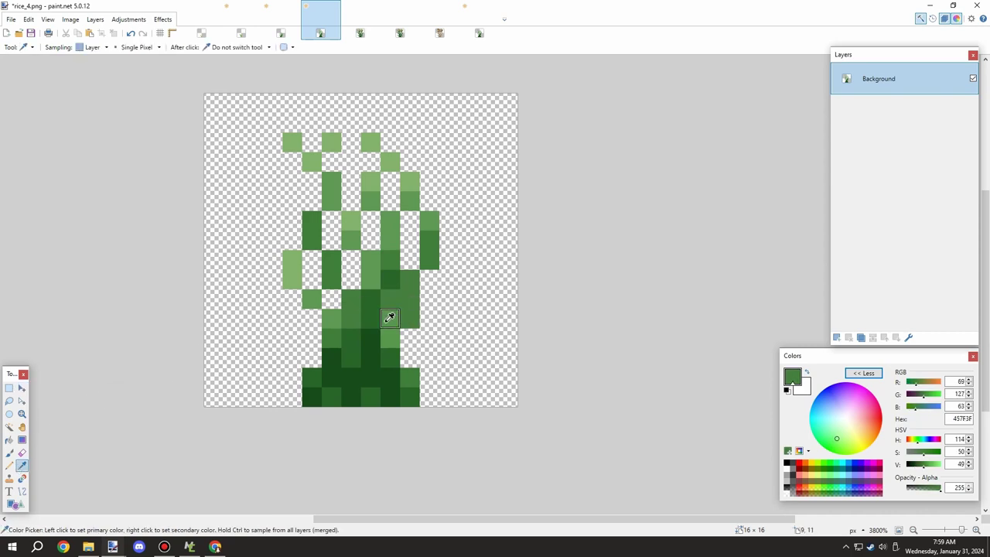
Step: Recolour the stem's upper right edge and the entire outer right leaf with 5F9954
key(p)
scroll(419, 272, down, 3)
scroll(417, 248, up, 3)
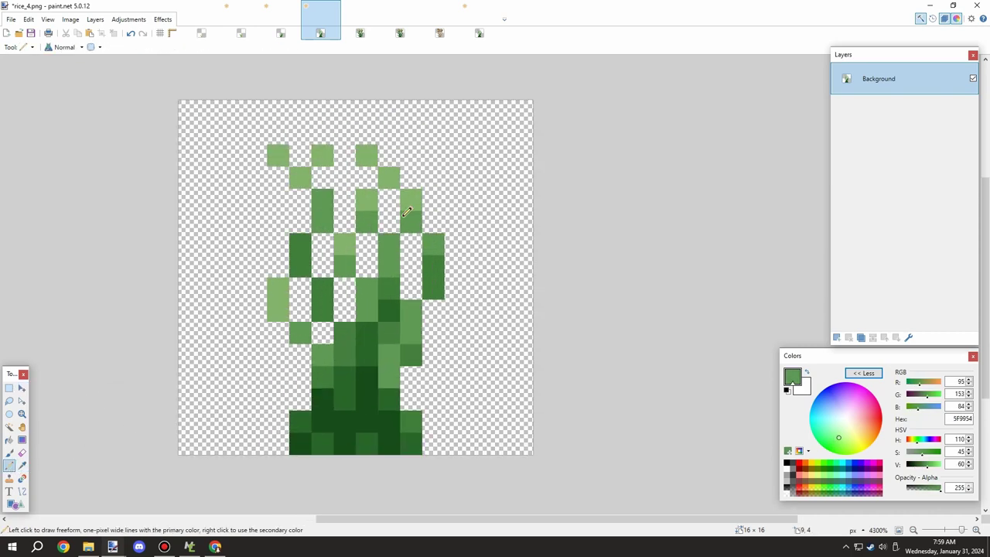
scroll(433, 255, down, 3)
scroll(440, 261, up, 4)
drag(418, 254, 418, 272)
scroll(419, 236, down, 3)
scroll(419, 236, up, 3)
Step: Sample 82B26B from the upper right leaf tip and lighten the upper two pixels of the outer right leaf
key(k)
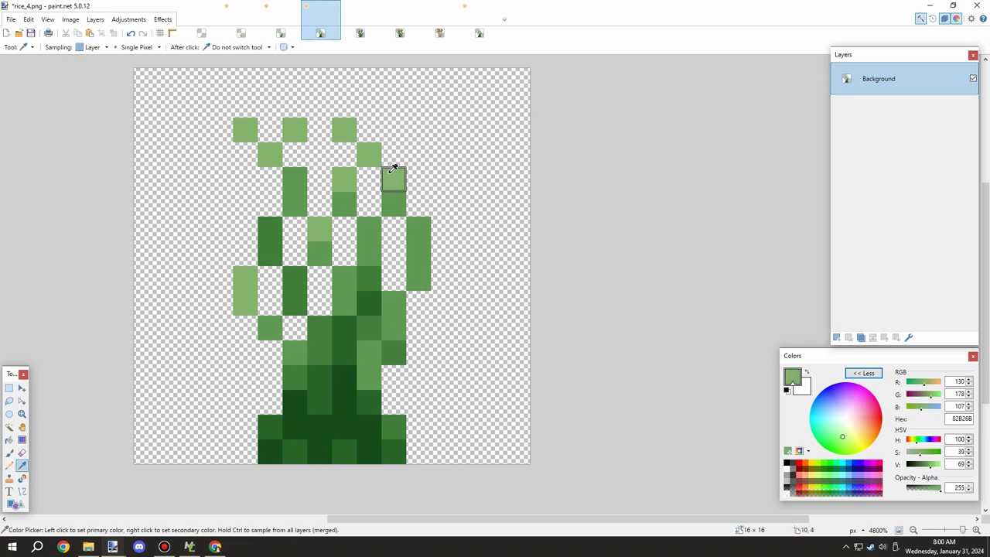
click(393, 167)
key(p)
scroll(449, 265, down, 2)
scroll(414, 285, up, 1)
scroll(444, 276, down, 2)
scroll(418, 252, up, 2)
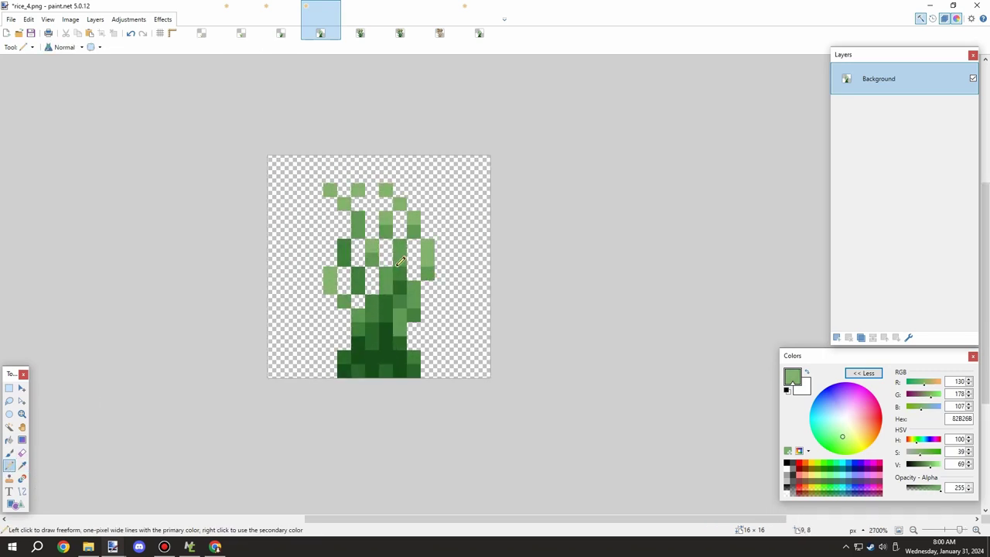
Step: Copy the whole rice_4.png plant and paste it into the untitled drawing
key(ctrl+a)
key(ctrl+c)
click(479, 33)
key(ctrl+v)
Step: Sample the brown grain colour BF9D7C from rice_5.png and return to the untitled drawing with the Pencil tool
click(361, 33)
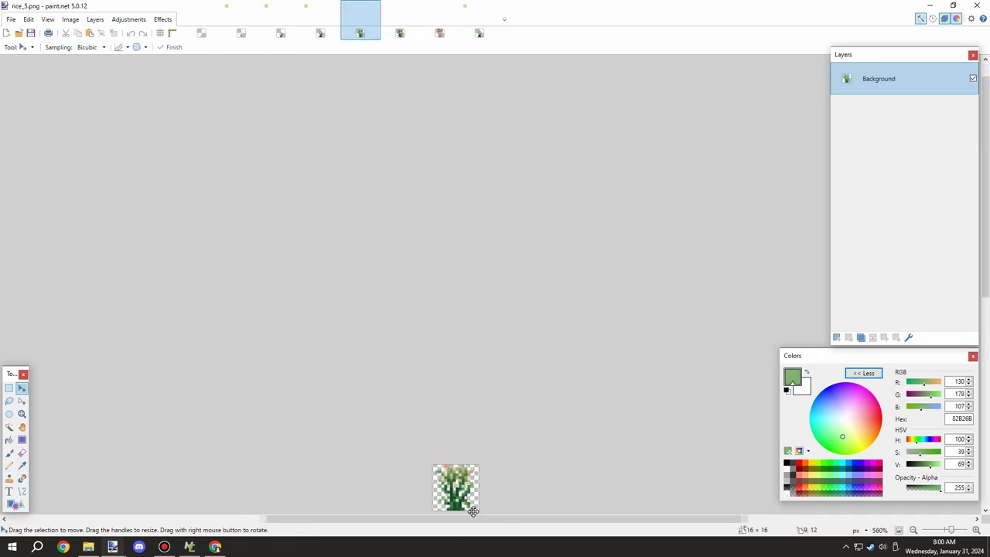
scroll(488, 479, up, 6)
click(21, 464)
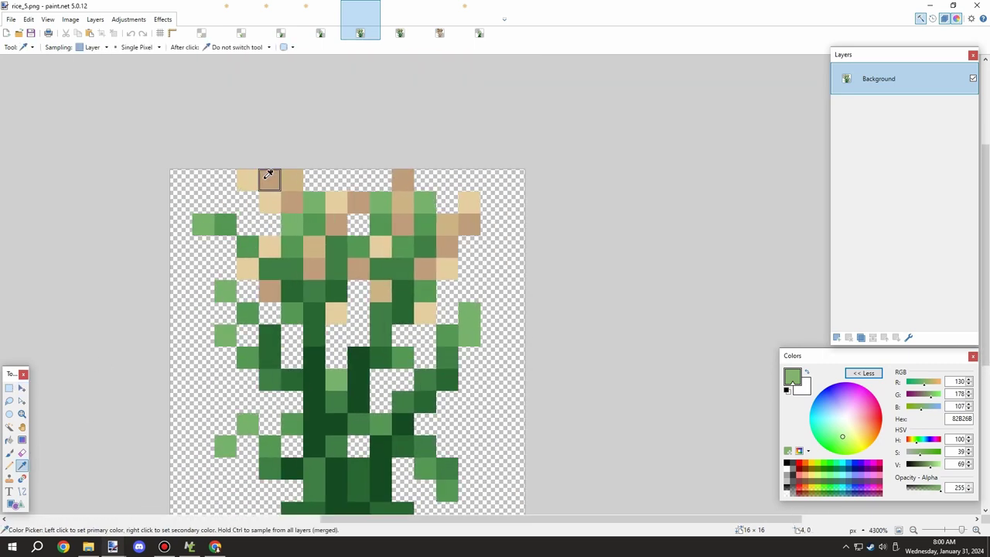
click(269, 179)
click(480, 33)
scroll(308, 292, up, 2)
key(p)
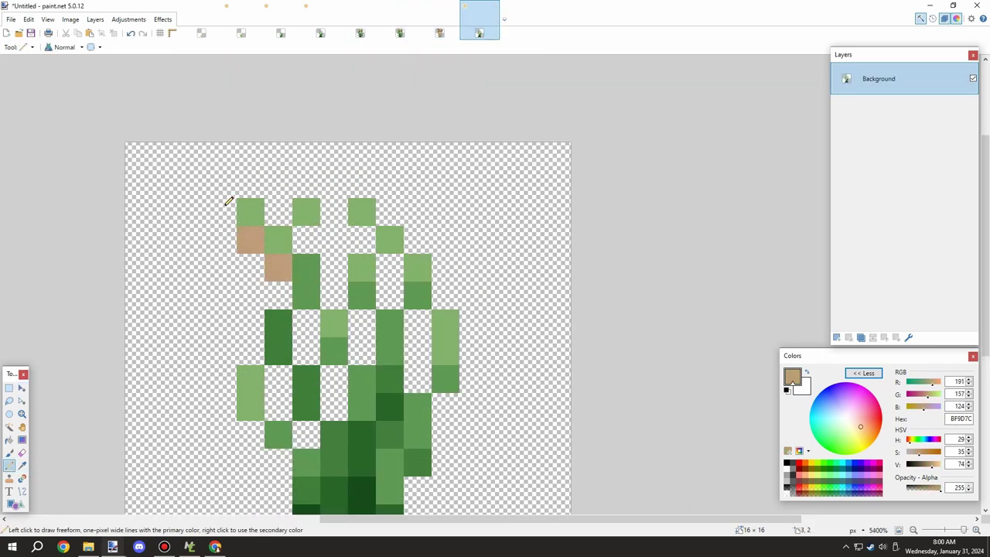
key(ctrl+z)
key(ctrl+z)
click(251, 267)
click(224, 239)
click(224, 210)
key(ctrl+z)
key(ctrl+z)
key(ctrl+z)
Step: Paint a three-pixel-tall grain stalk in BF9D7C between the two upper left tips, reaching the canvas's upper edge
click(278, 210)
drag(282, 185, 291, 159)
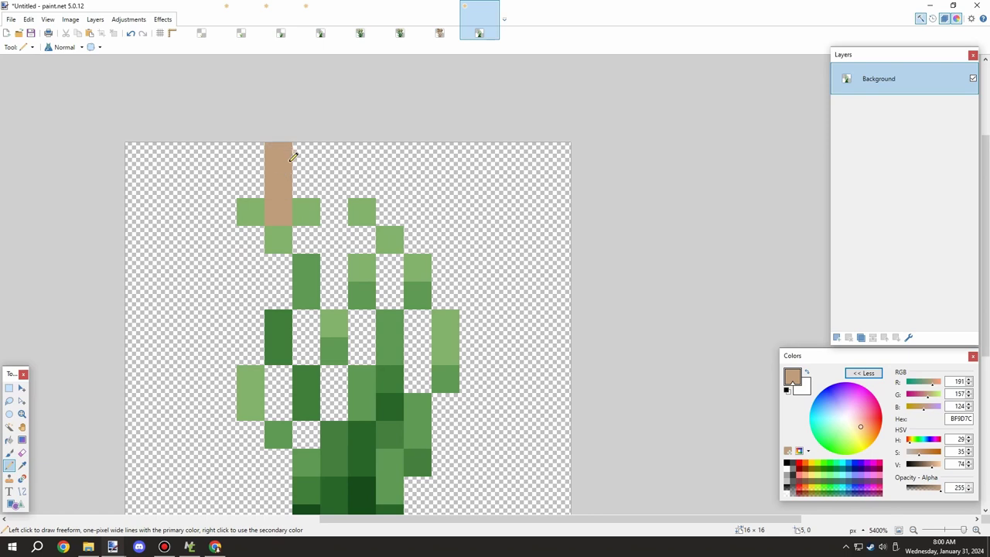
key(ctrl+z)
key(ctrl+y)
Step: Paint further BF9D7C grain stalks among the centre-right leaves, above the outer right leaf and beside the upper left leaf
drag(390, 267, 389, 295)
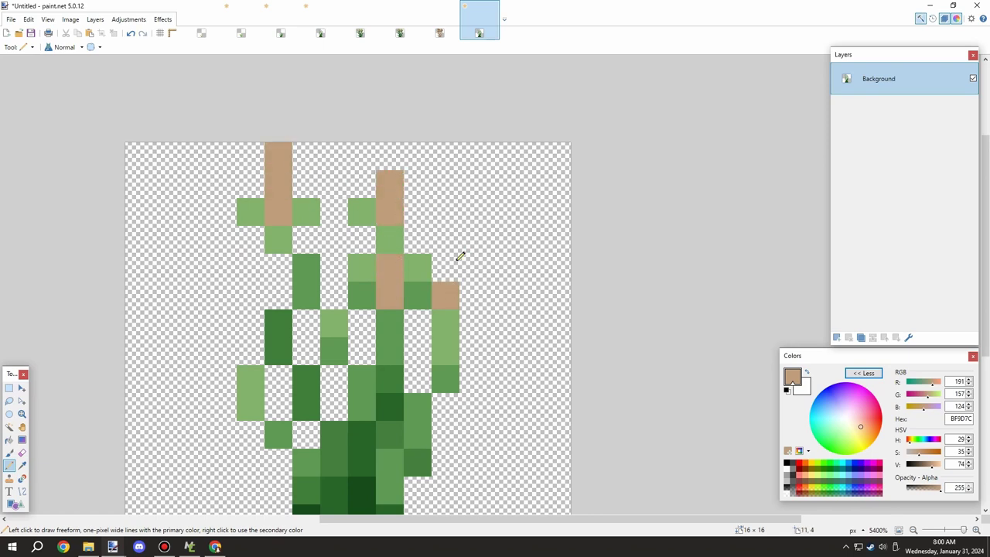
drag(474, 240, 473, 210)
drag(250, 297, 251, 268)
click(223, 240)
scroll(224, 209, down, 4)
scroll(267, 215, up, 3)
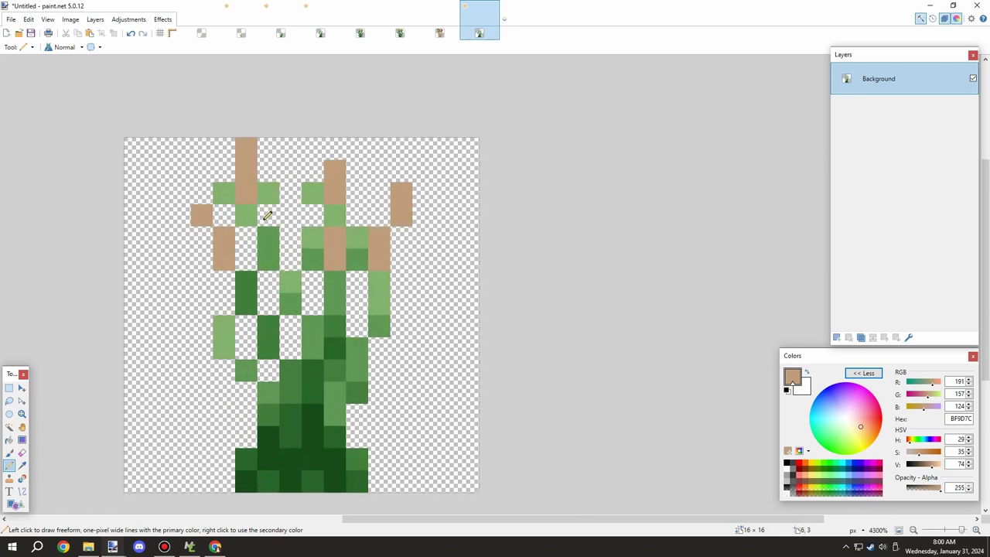
Step: Sample the tan grain colour CCB484 from rice_5.png and return to the untitled drawing
key(ctrl+shift+Tab)
key(ctrl+shift+Tab)
key(ctrl+shift+Tab)
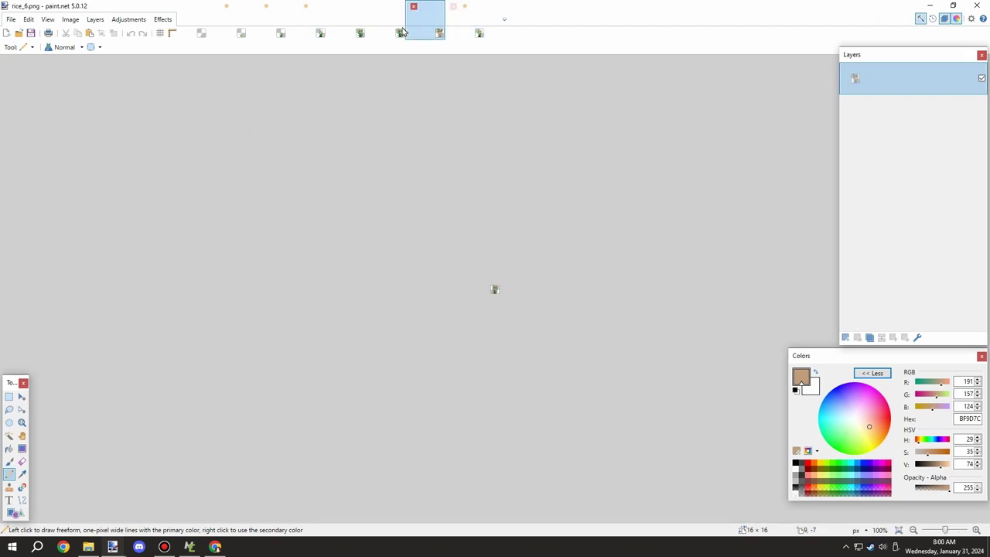
click(23, 466)
click(314, 246)
click(476, 22)
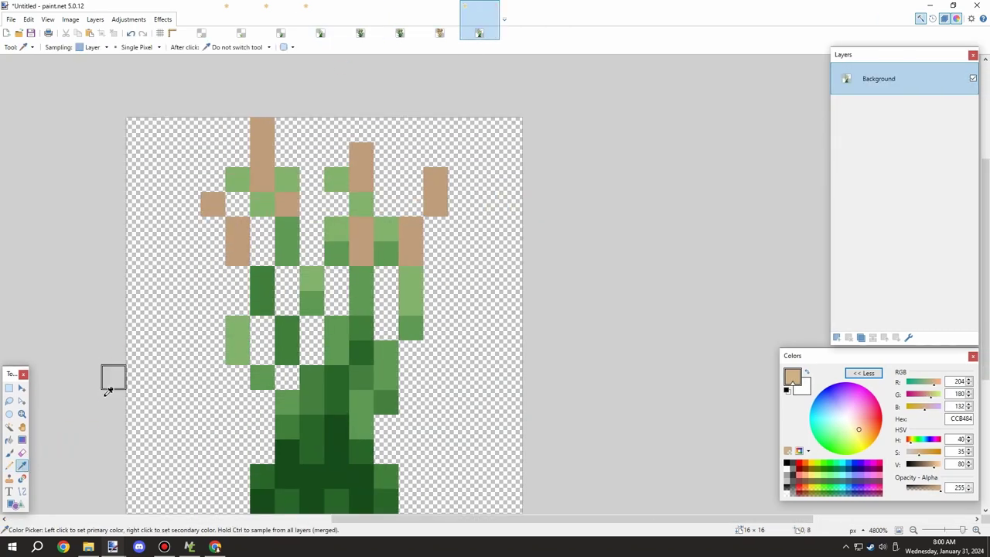
Step: Outline the brown grain stalks on the plant's left side with CCB484 and recolour the tallest stalk's top pixel
click(9, 467)
mouse_move(255, 274)
mouse_down()
mouse_move(246, 229)
mouse_move(187, 204)
mouse_move(236, 200)
mouse_move(264, 248)
mouse_move(252, 157)
mouse_up()
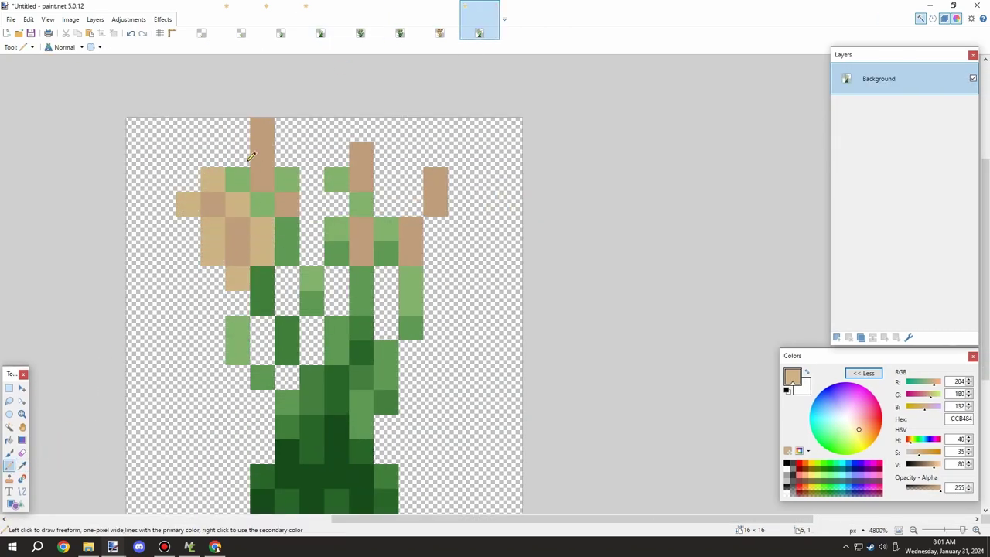
drag(246, 122, 286, 146)
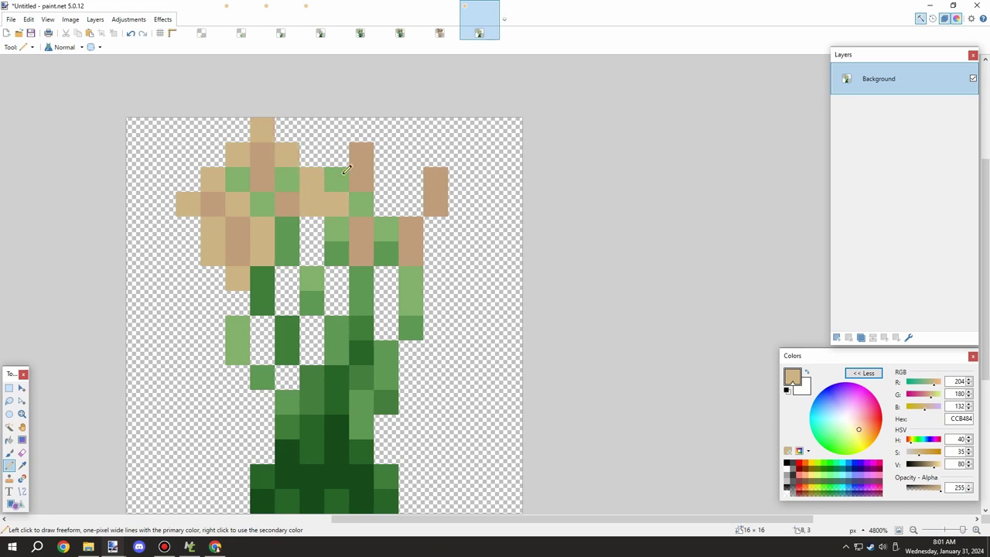
Step: Outline the brown grain stalks on the plant's right side with CCB484 pixels
mouse_move(345, 170)
mouse_down()
mouse_move(359, 130)
mouse_move(391, 147)
mouse_up()
drag(365, 233, 361, 252)
key(ctrl+z)
click(384, 277)
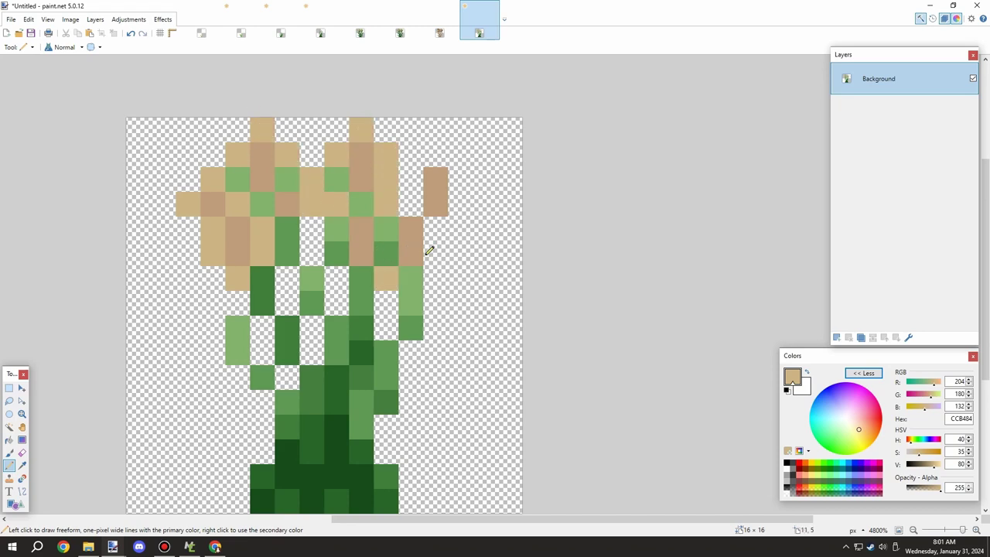
drag(426, 255, 432, 230)
mouse_move(413, 206)
mouse_down()
mouse_move(419, 169)
mouse_move(462, 204)
mouse_up()
click(433, 160)
scroll(477, 238, down, 4)
scroll(479, 232, up, 2)
Step: Undo the grain stalks and tan outlines painted around the plant's upper tips
key(ctrl+z)
key(ctrl+z)
key(ctrl+z)
key(ctrl+z)
key(ctrl+z)
key(ctrl+z)
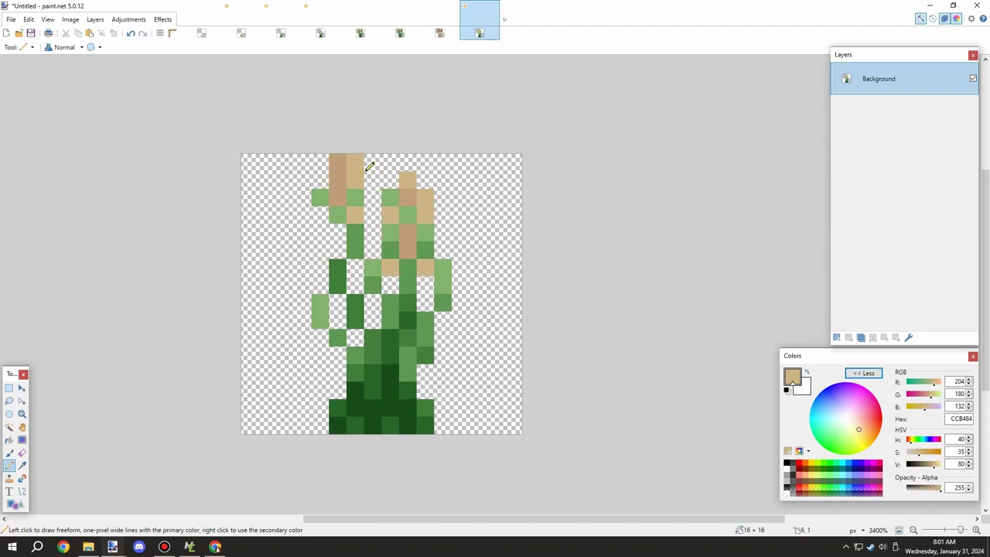
scroll(341, 226, down, 2)
scroll(348, 227, up, 2)
key(ctrl+z)
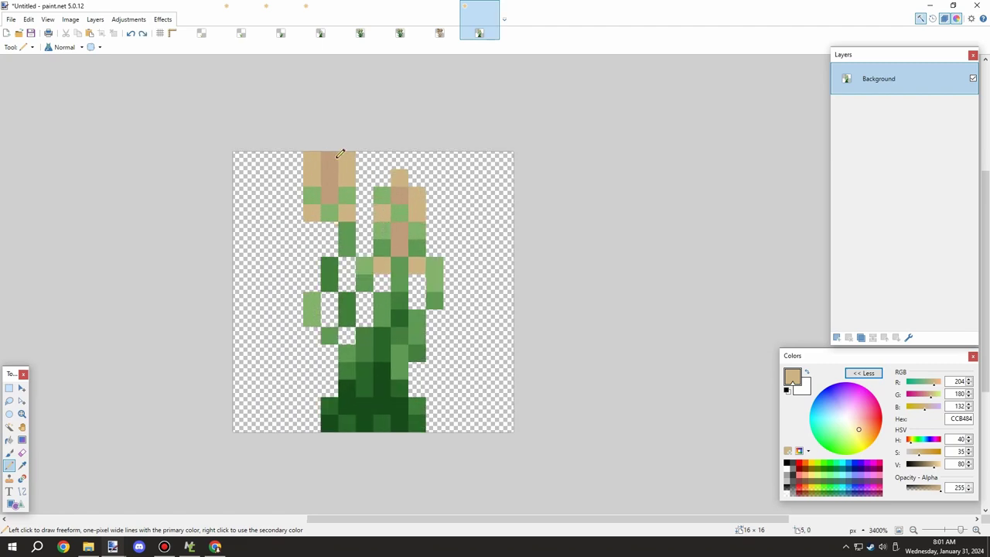
Step: Undo the flat-topped left grain head and repaint it with a pointed CCB484 outline
key(ctrl+z)
key(ctrl+z)
key(ctrl+z)
key(ctrl+z)
click(312, 212)
scroll(348, 229, down, 2)
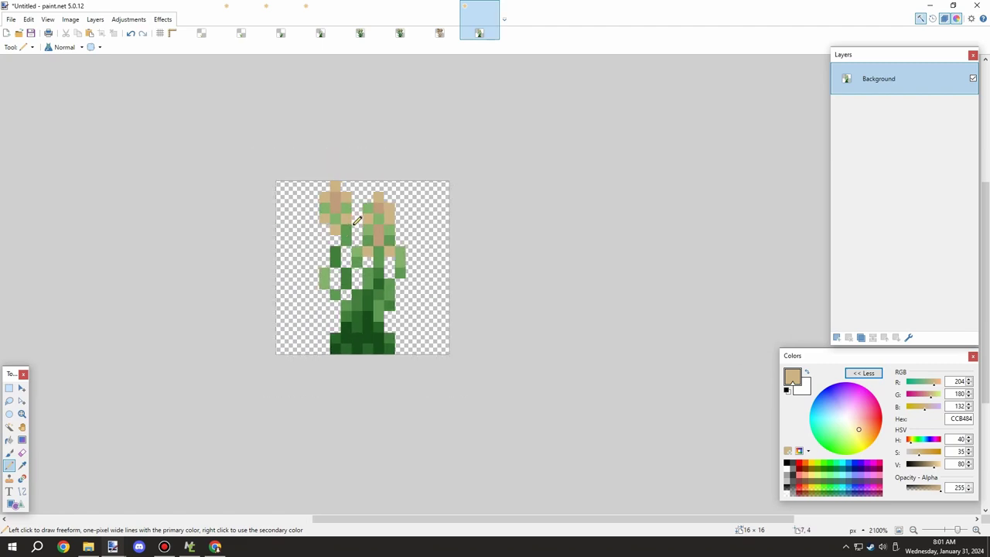
scroll(362, 232, up, 4)
click(422, 302)
scroll(389, 219, down, 3)
scroll(391, 201, up, 1)
Step: Undo the brown grain heads with their tan outlines
key(ctrl+z)
key(ctrl+z)
key(ctrl+z)
key(ctrl+z)
key(ctrl+z)
key(ctrl+z)
key(ctrl+z)
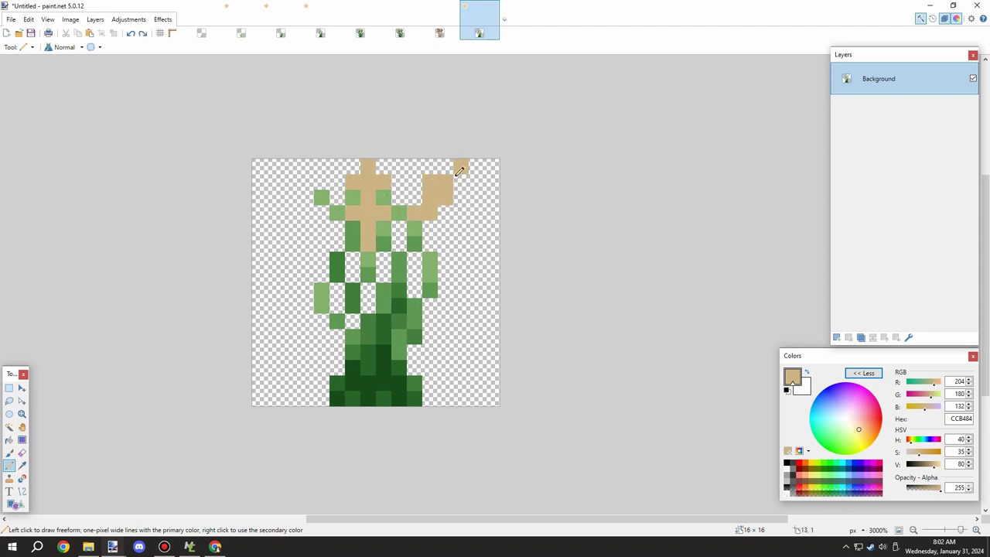
Step: Paint solid CCB484 grain heads over the plant's centre, upper right and upper left leaf tips
key(ctrl+z)
scroll(460, 161, up, 1)
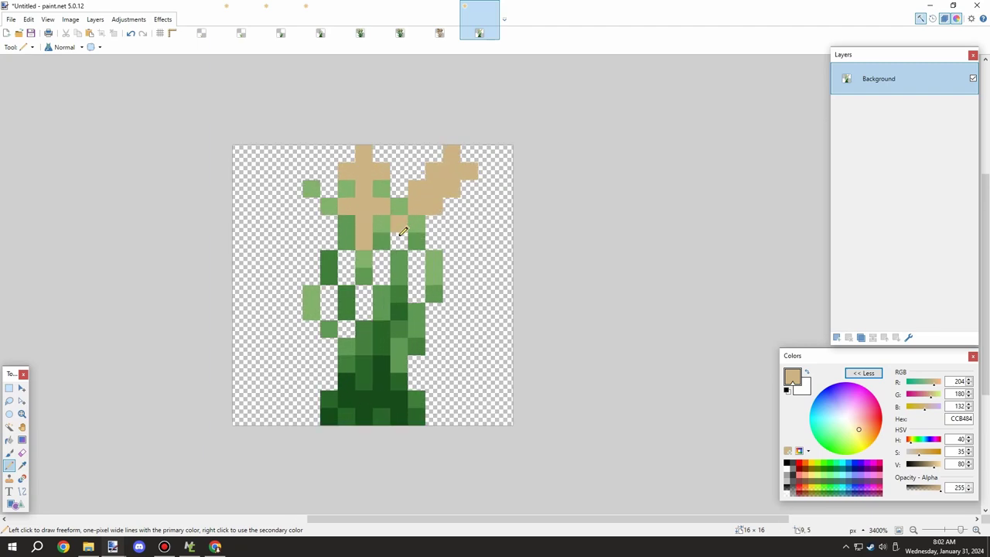
drag(328, 228, 341, 245)
scroll(364, 233, down, 5)
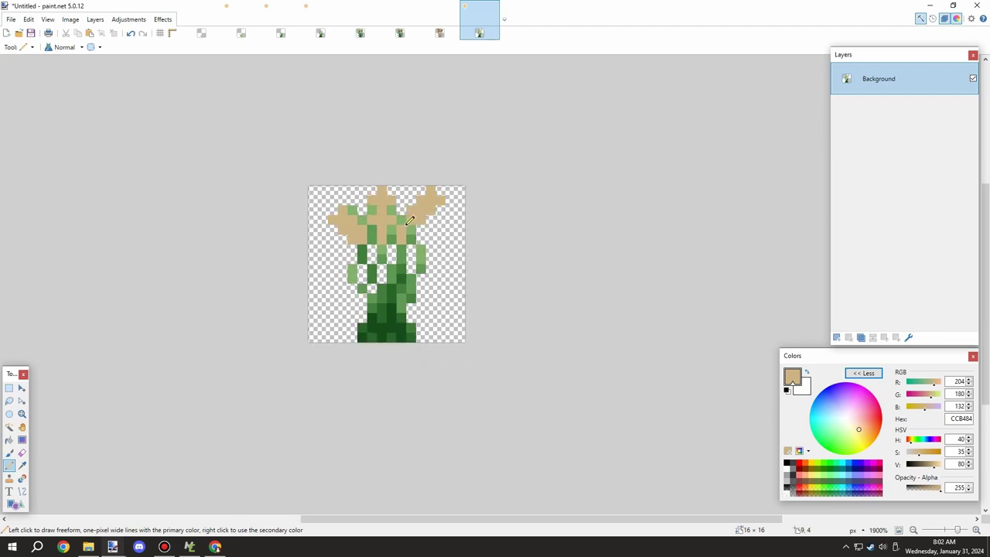
scroll(410, 222, up, 3)
scroll(422, 253, down, 7)
scroll(422, 252, up, 8)
click(410, 272)
scroll(420, 254, down, 9)
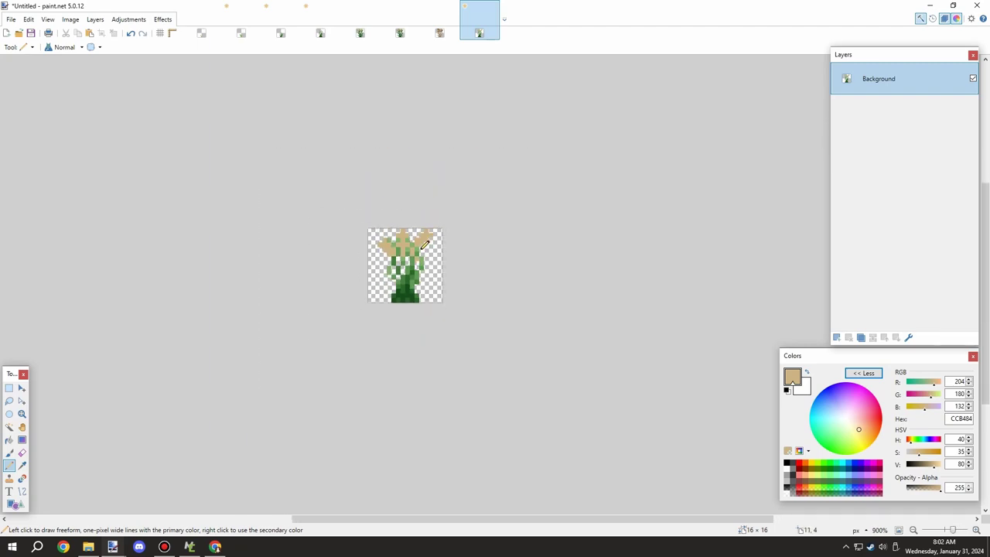
scroll(420, 253, up, 8)
scroll(420, 253, down, 3)
Step: Sample brown BF9D7C from rice_5.png and paint it through the middles of the tan grain heads in the untitled drawing
click(285, 31)
click(321, 31)
click(361, 31)
click(22, 465)
click(314, 267)
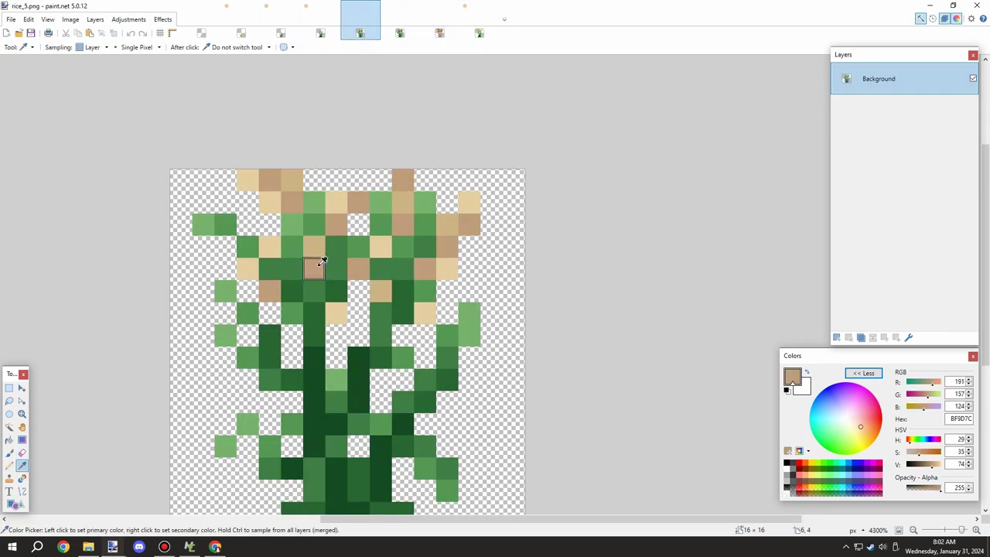
click(479, 31)
click(9, 465)
click(301, 249)
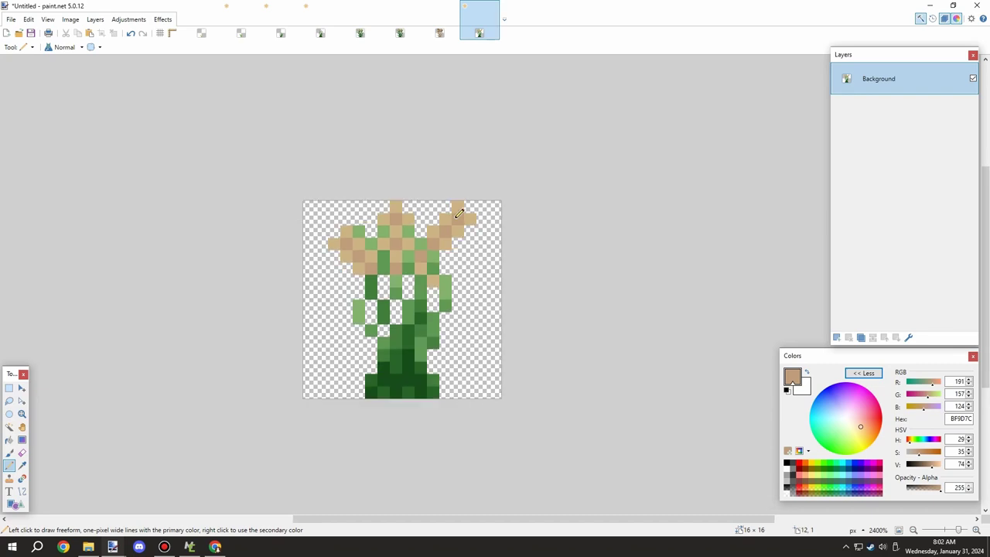
Step: Sample the pale grain colour E5CEA0 from rice_5.png and return to the untitled drawing with the Pencil tool
click(240, 32)
click(361, 32)
key(k)
click(264, 240)
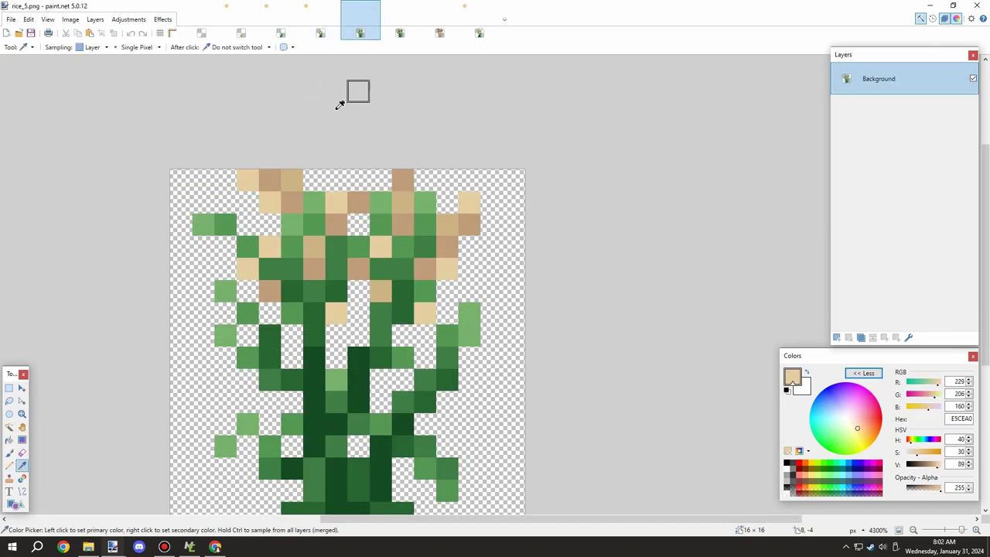
key(ctrl+Tab)
key(ctrl+Tab)
key(ctrl+Tab)
key(p)
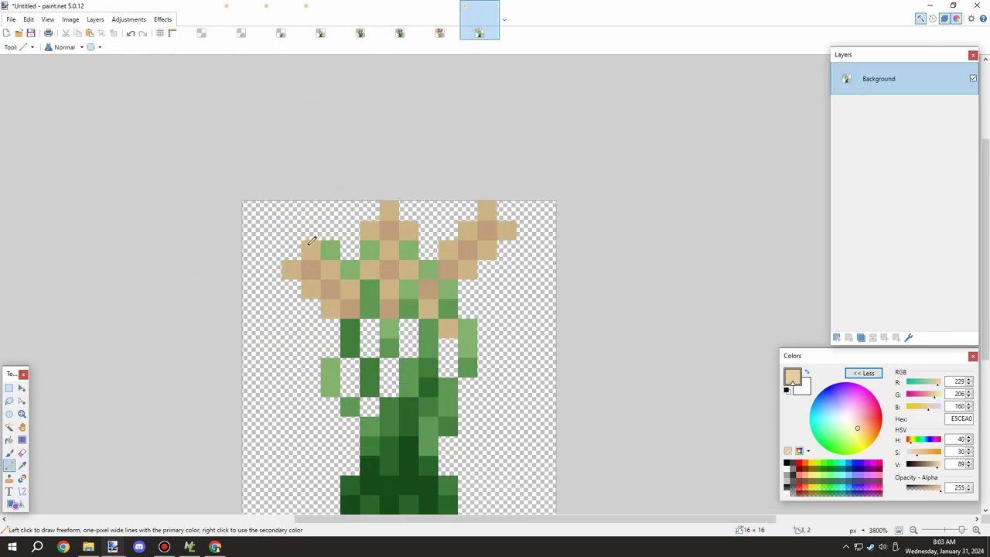
Step: Recolour scattered tan pixels on the three grain heads with E5CEA0 as highlights
click(395, 250)
scroll(395, 250, down, 2)
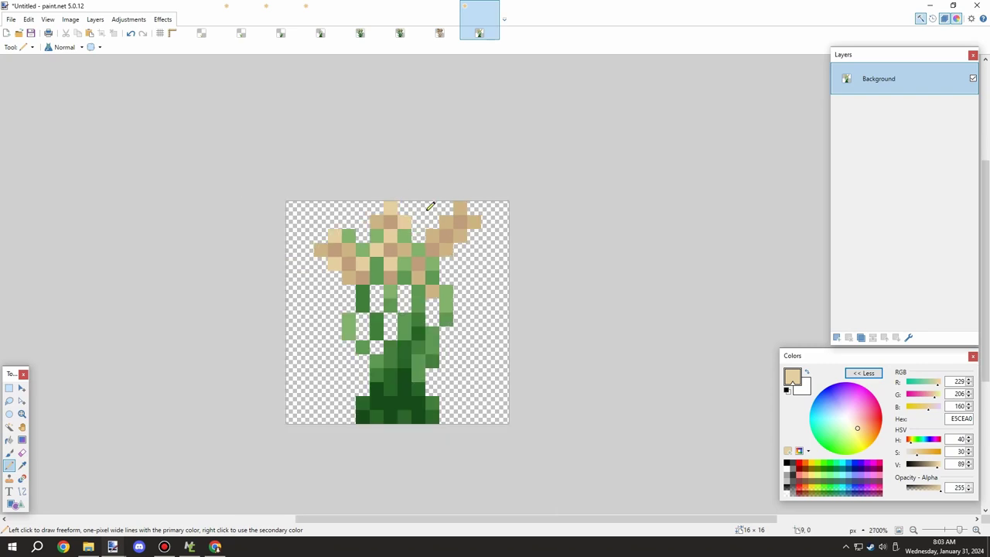
scroll(427, 301, up, 3)
click(414, 318)
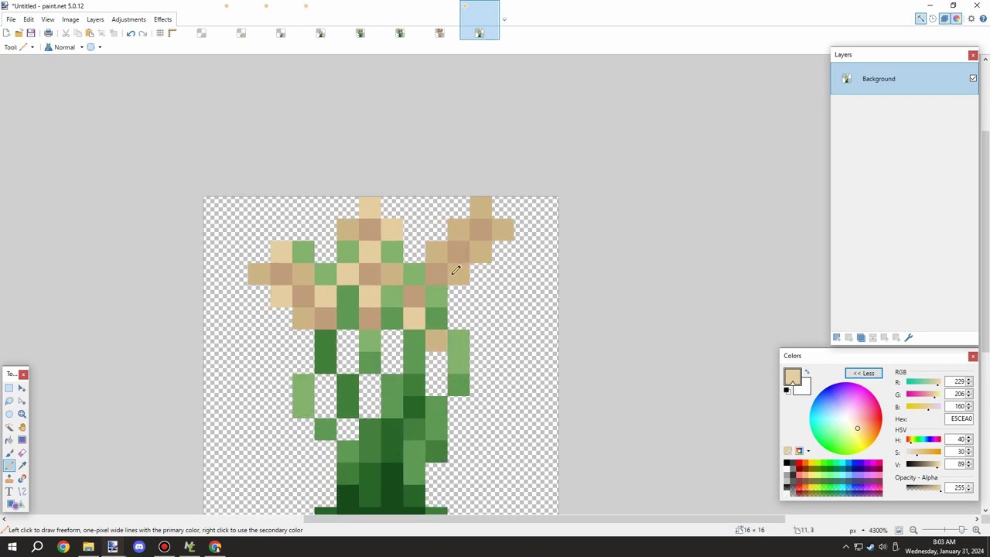
scroll(456, 232, down, 3)
scroll(469, 185, up, 2)
Step: Paste the finished grain plant over the old texture in rice_5.png
click(360, 33)
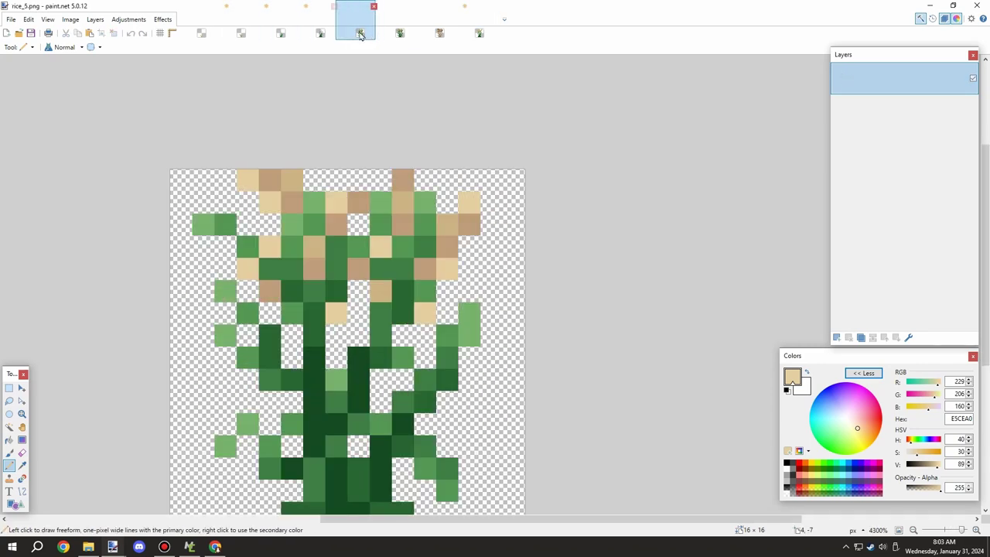
scroll(449, 297, down, 5)
key(ctrl+v)
scroll(445, 309, up, 4)
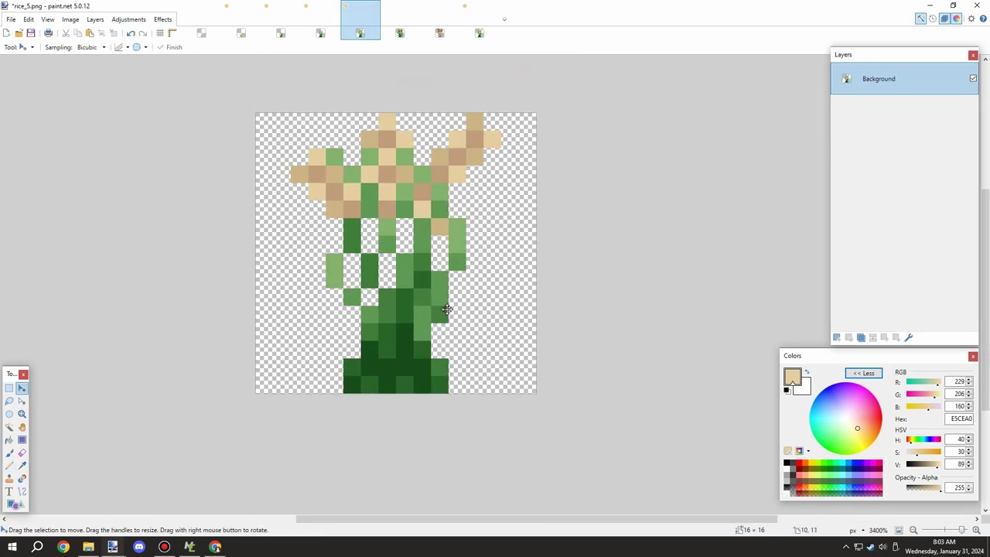
scroll(447, 305, up, 2)
scroll(435, 280, down, 3)
scroll(418, 271, up, 3)
Step: Sample green 5F9954 and fill gaps between the leaves above the stem with it
click(22, 465)
click(374, 210)
click(331, 205)
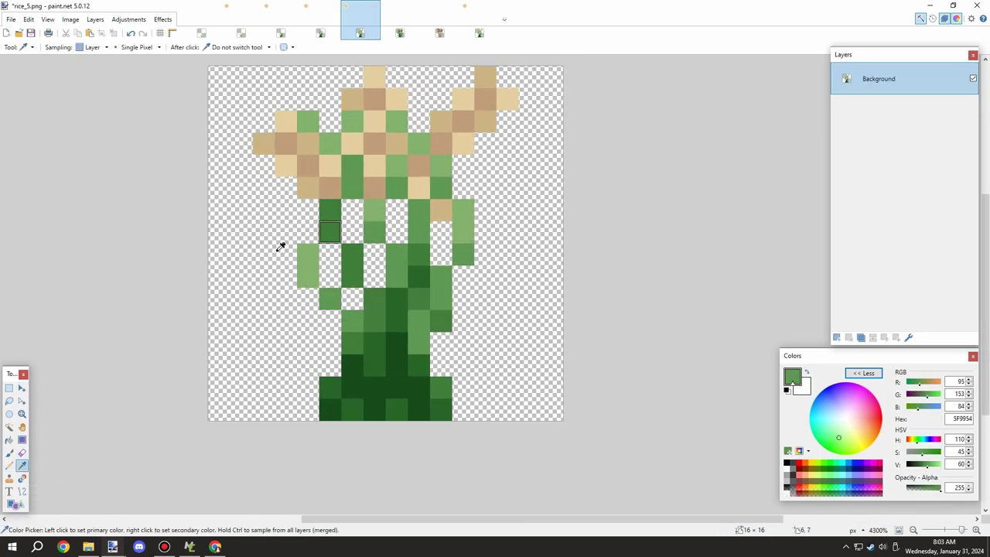
key(p)
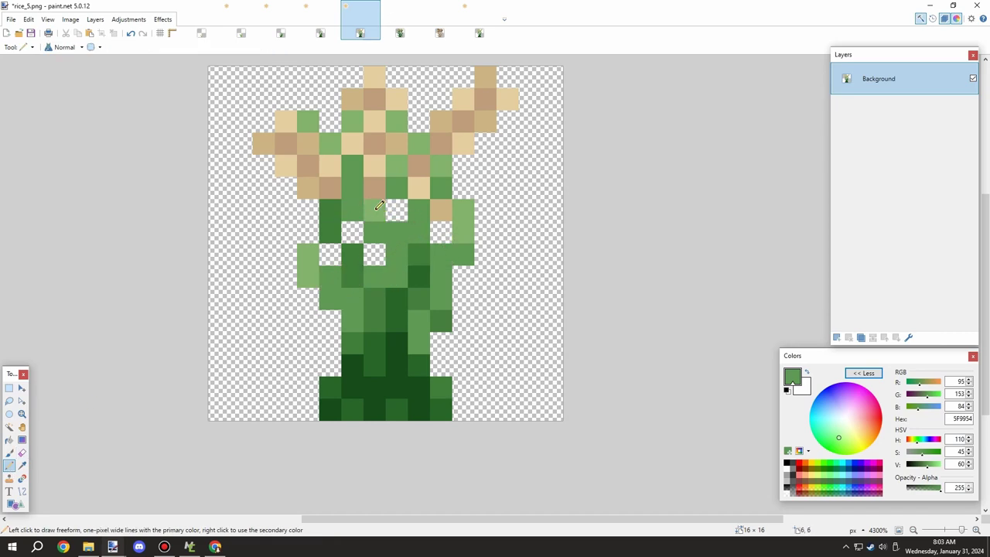
scroll(354, 297, down, 2)
Step: Clear two of the new green pixels from the leaf gaps just above the stem
key(ctrl+a)
scroll(414, 196, up, 2)
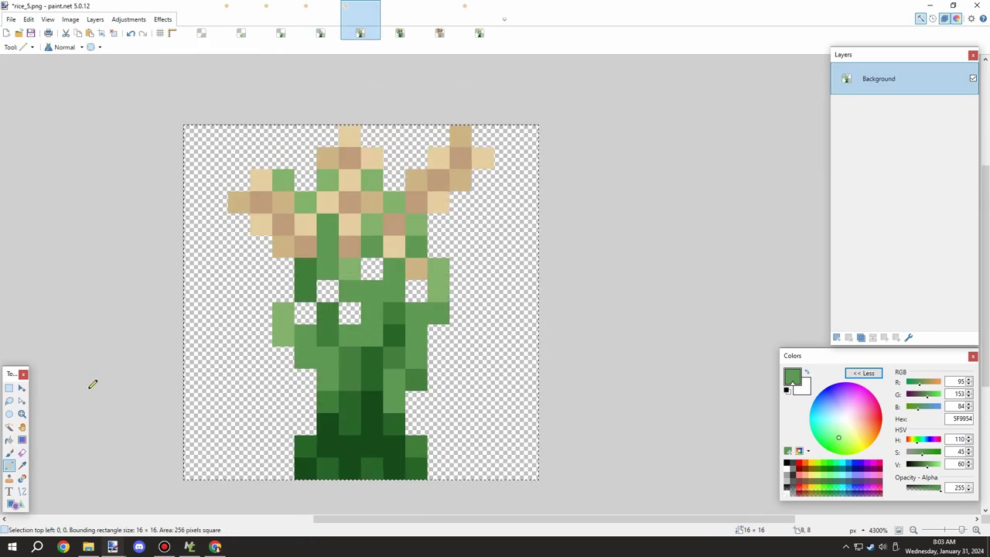
key(s)
click(365, 341)
key(ctrl+z)
key(ctrl+z)
click(416, 334)
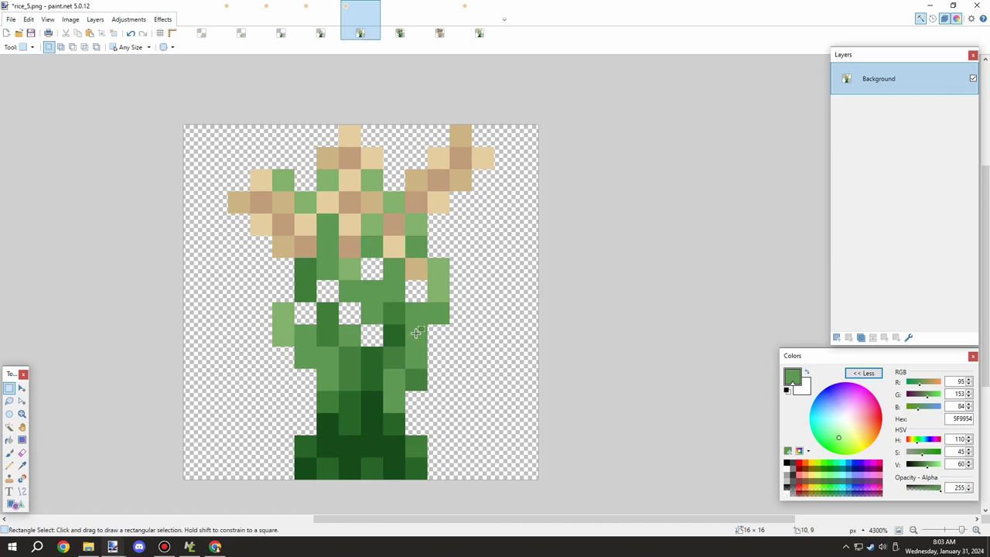
scroll(414, 320, down, 1)
scroll(420, 316, up, 2)
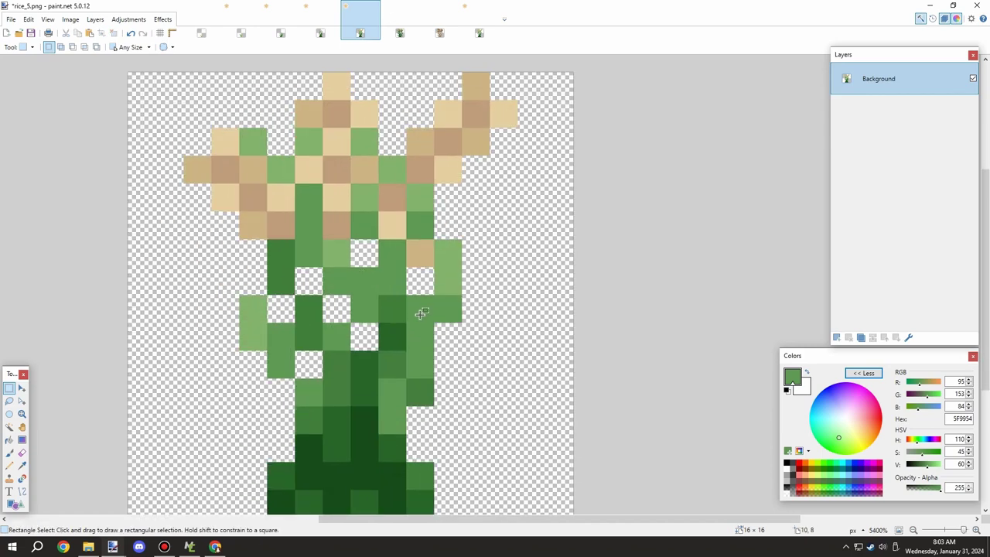
Step: Copy the whole rice_5.png image and paste it into the untitled drawing
scroll(442, 312, down, 3)
key(ctrl+a)
key(ctrl+c)
key(ctrl+alt+v)
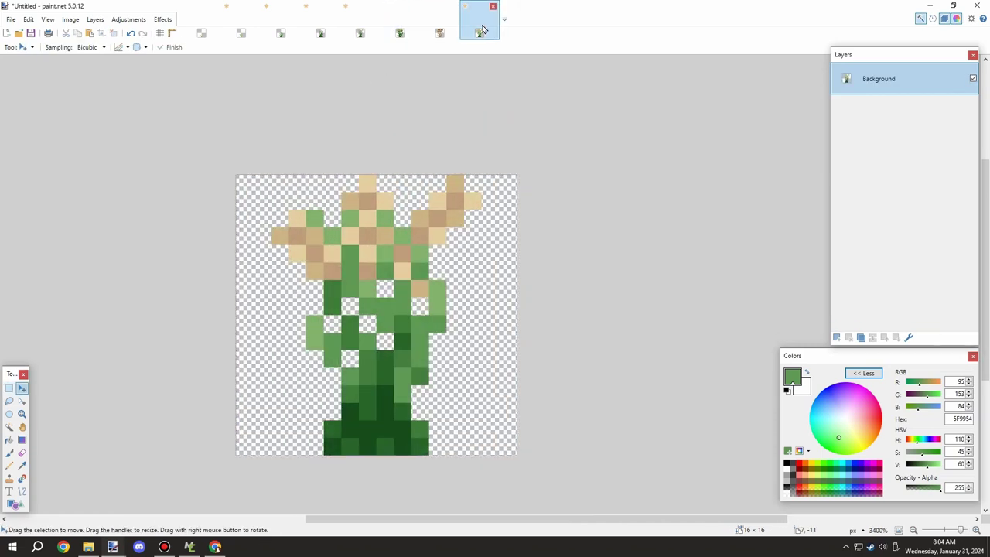
Step: Sample light green 82B26B and recolour one central leaf pixel with it, in the untitled drawing and in rice_5.png
click(22, 466)
click(313, 328)
click(9, 466)
scroll(419, 310, down, 3)
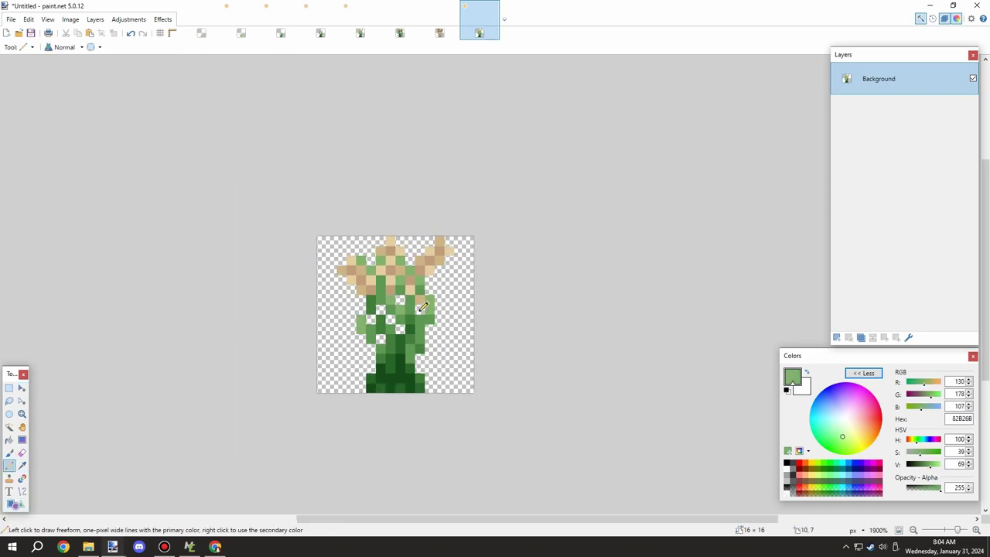
scroll(416, 295, up, 3)
click(385, 330)
click(241, 31)
click(360, 30)
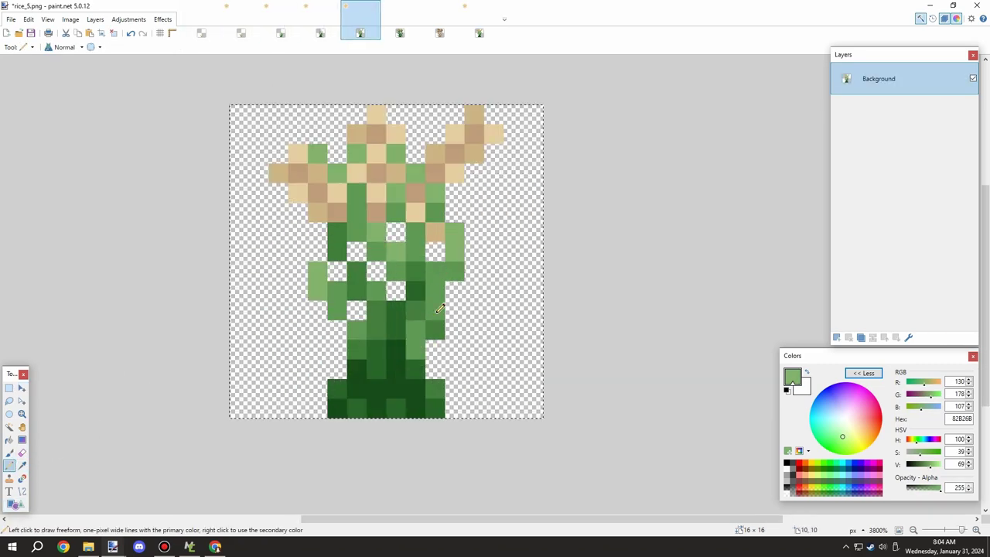
click(479, 28)
Step: Compare the untitled drawing's grain heads with the grain colours and layout in rice_6.png
scroll(399, 256, down, 4)
scroll(406, 263, up, 2)
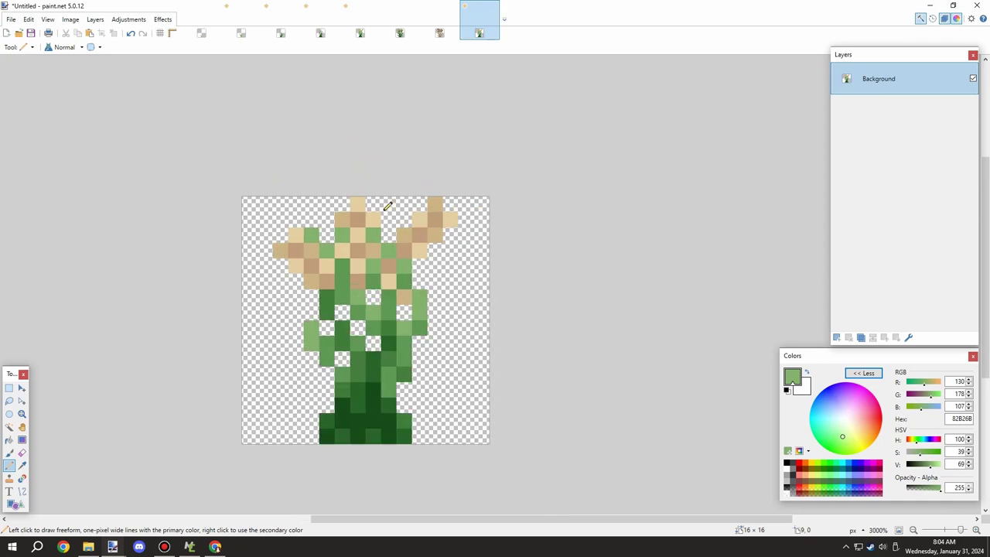
scroll(390, 216, down, 3)
click(361, 31)
click(400, 31)
scroll(475, 284, up, 6)
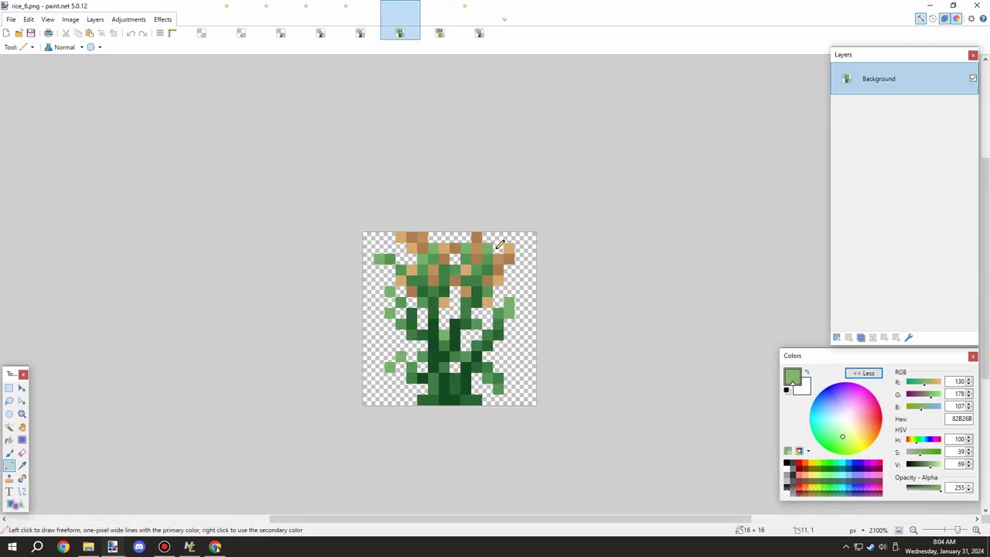
click(478, 32)
scroll(479, 202, down, 2)
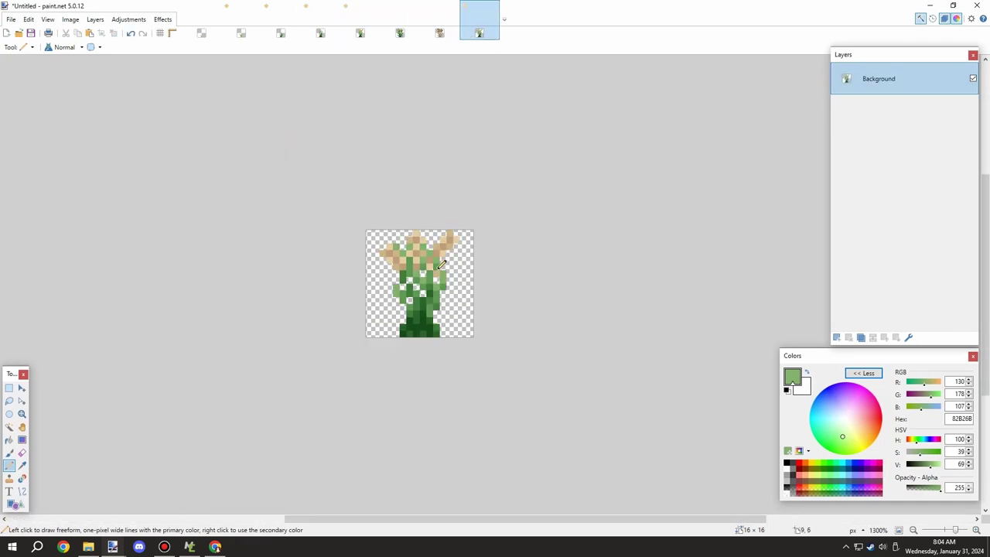
scroll(441, 259, up, 4)
click(400, 31)
key(k)
click(479, 31)
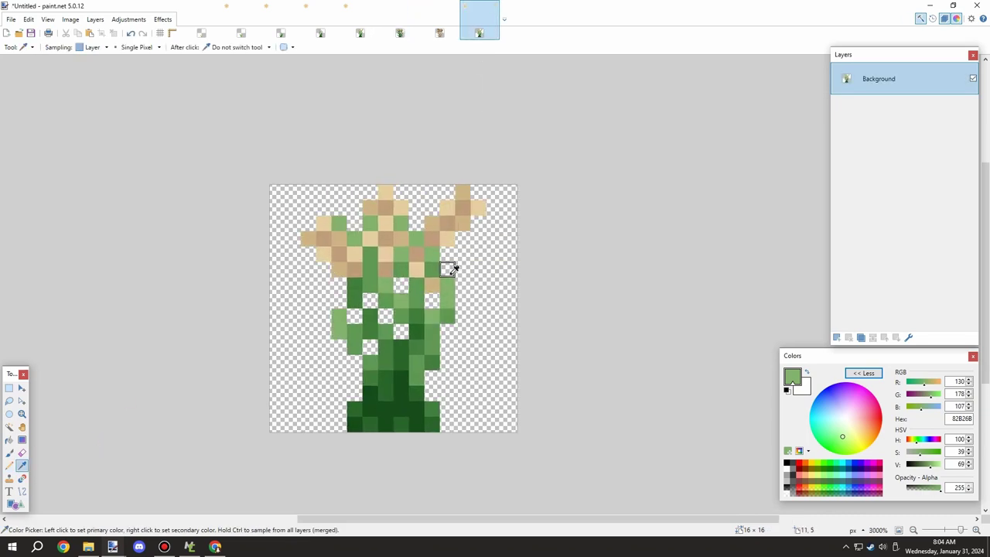
key(s)
drag(221, 168, 529, 269)
key(ctrl+d)
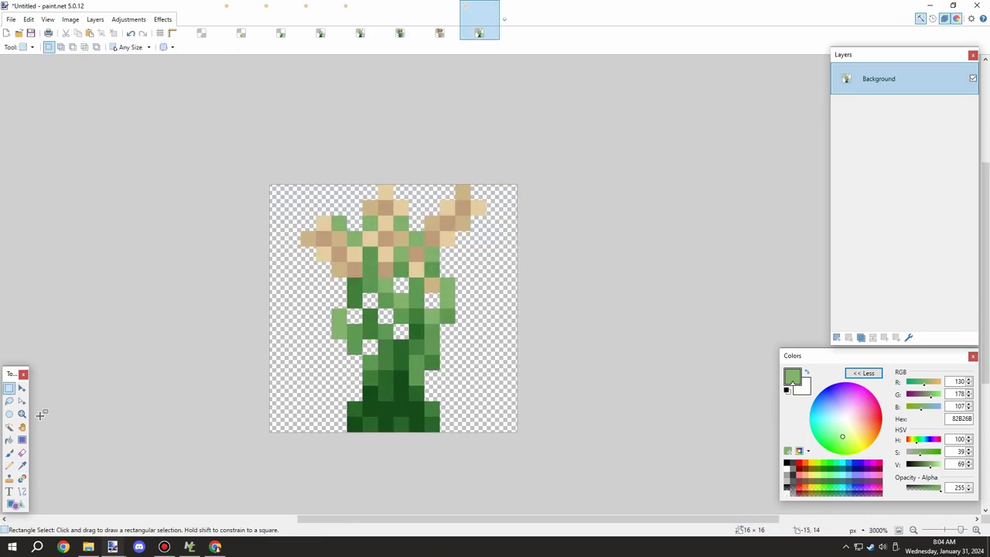
Step: Select all tan and brown grain pixels with the Magic Wand, leaving the green leaves out
click(10, 426)
click(340, 240)
ctrl+shift+click(318, 223)
ctrl+shift+click(322, 238)
key(m)
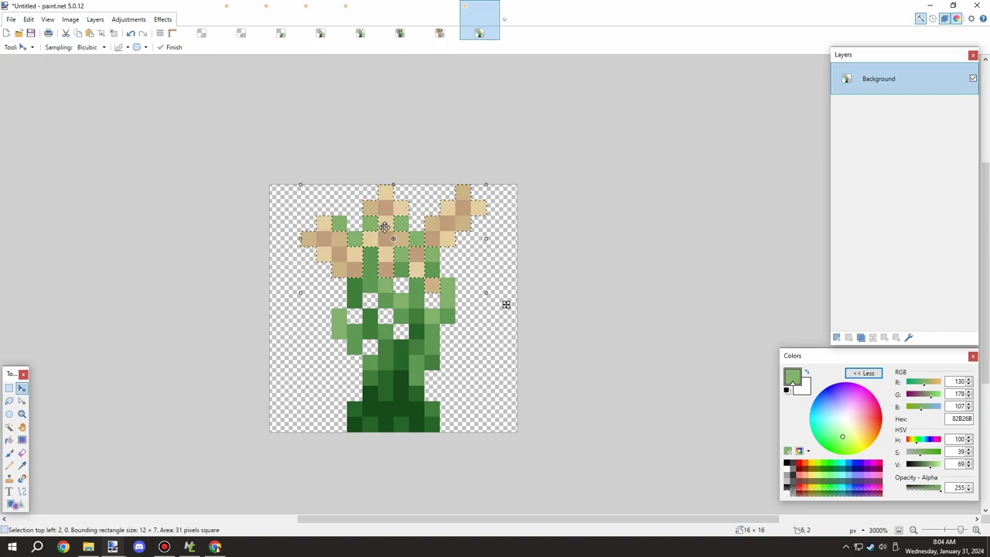
Step: Cut the selected grain pixels from the background and paste them onto a new layer
drag(385, 234, 386, 253)
key(ctrl+z)
key(ctrl+x)
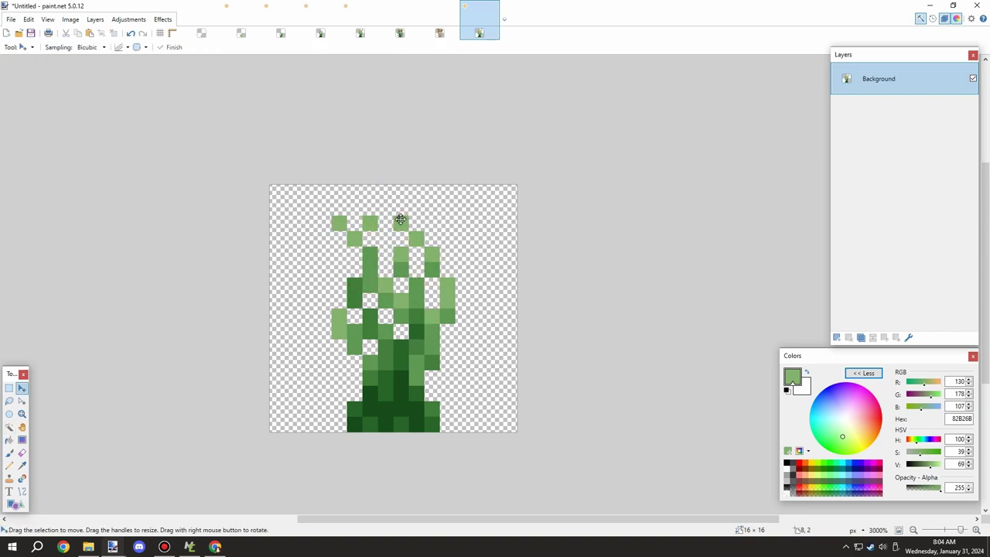
click(837, 337)
key(ctrl+v)
key(ctrl+d)
Step: Select the left grain head, lower it beside the plant and rotate it about 26 degrees
key(s)
drag(300, 200, 324, 272)
key(m)
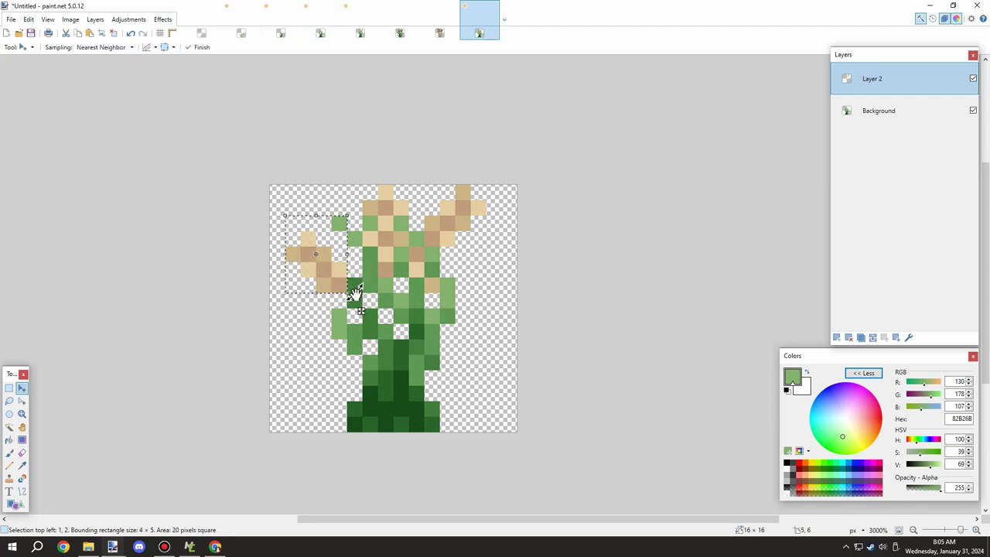
drag(354, 292, 375, 285)
key(Down)
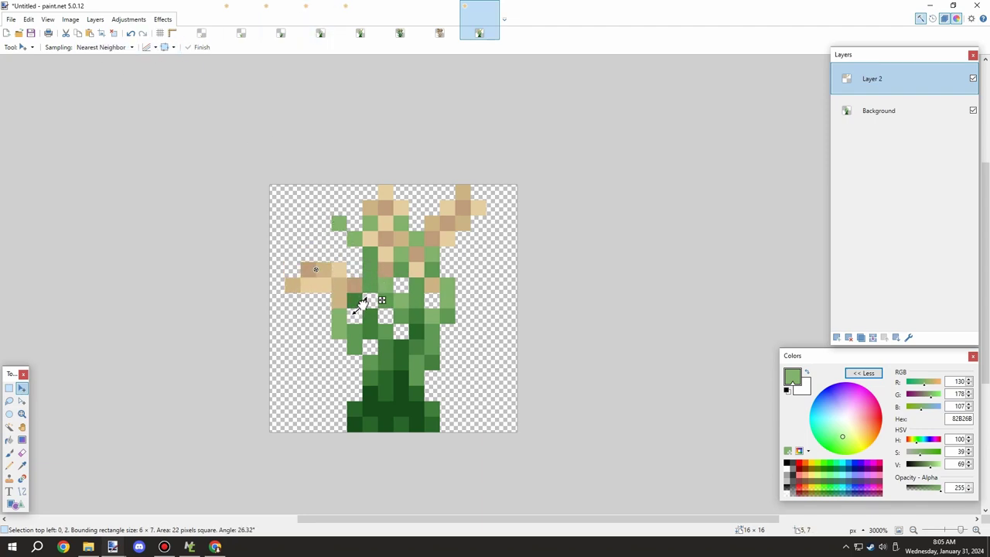
key(ctrl+d)
scroll(398, 320, down, 1)
Step: Cut the centre grain head, paste it back and tilt it toward the upper left above the leaves
key(s)
drag(401, 204, 373, 275)
key(ctrl+x)
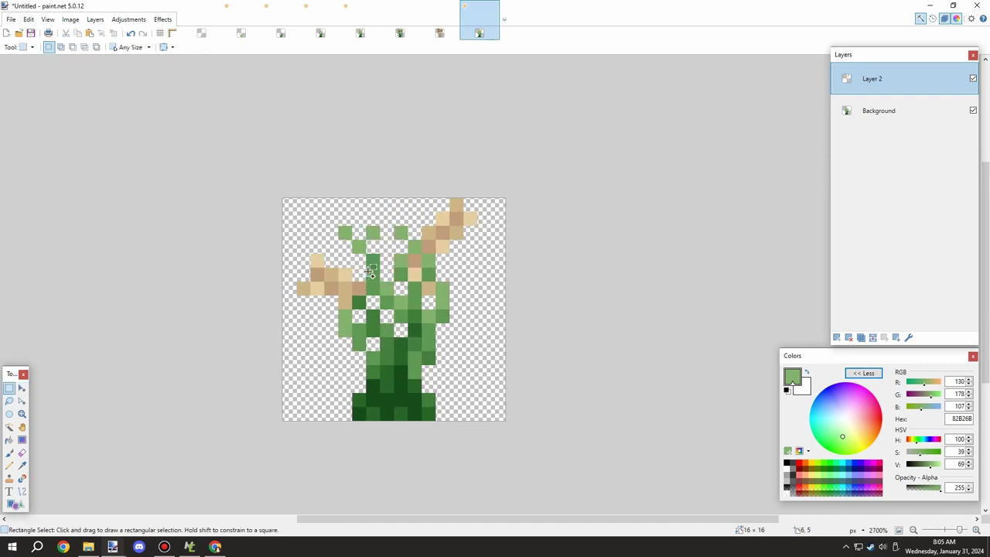
key(ctrl+v)
drag(418, 298, 366, 236)
key(ctrl+d)
Step: Select the right grain head, tilt it clockwise and lower it beside the plant's upper leaves
click(11, 391)
drag(486, 204, 414, 292)
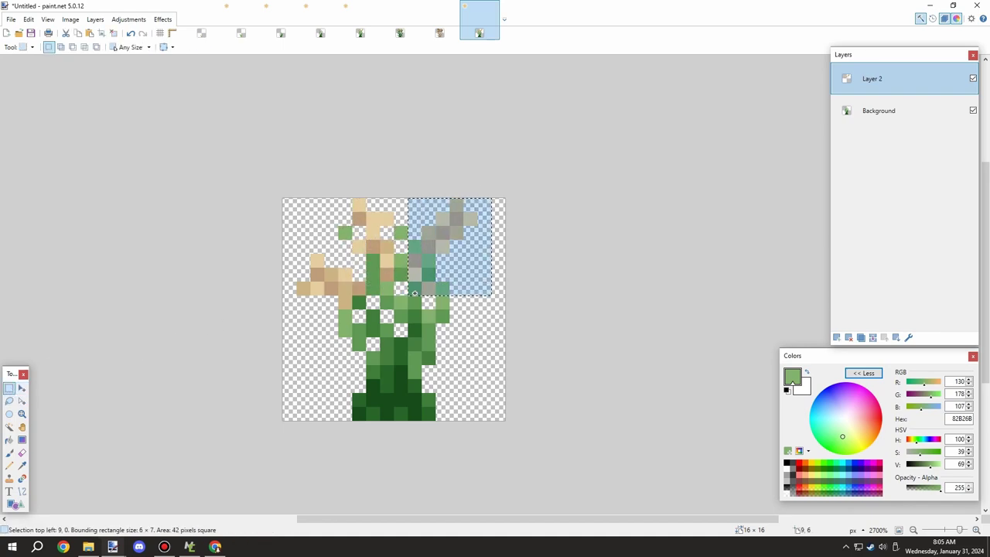
key(m)
mouse_move(509, 202)
mouse_down()
mouse_move(527, 222)
mouse_move(511, 201)
mouse_up()
key(ctrl+z)
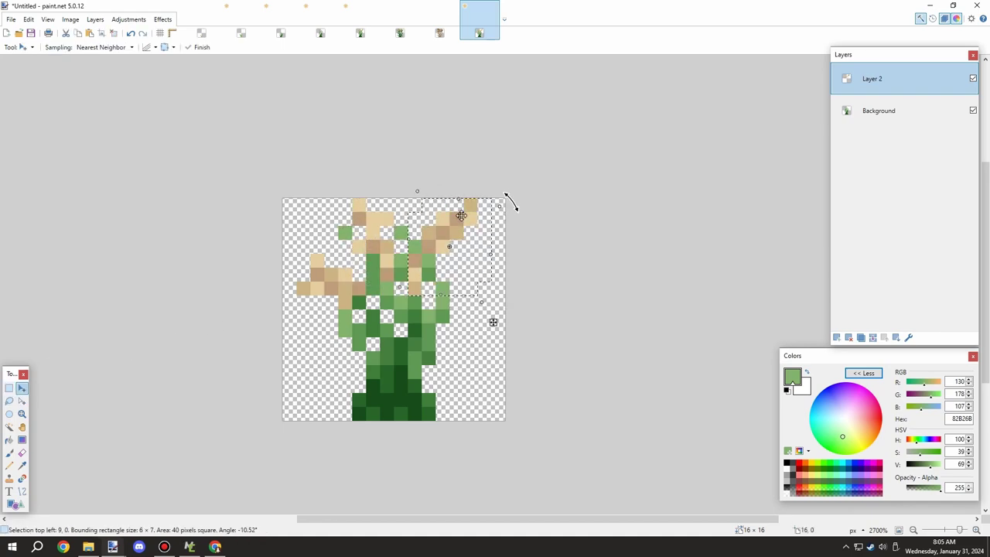
drag(450, 224, 464, 252)
Step: Sample the mid tan CCB484 and repaint stray pixels in the centre and right grain heads with the Pencil
click(22, 466)
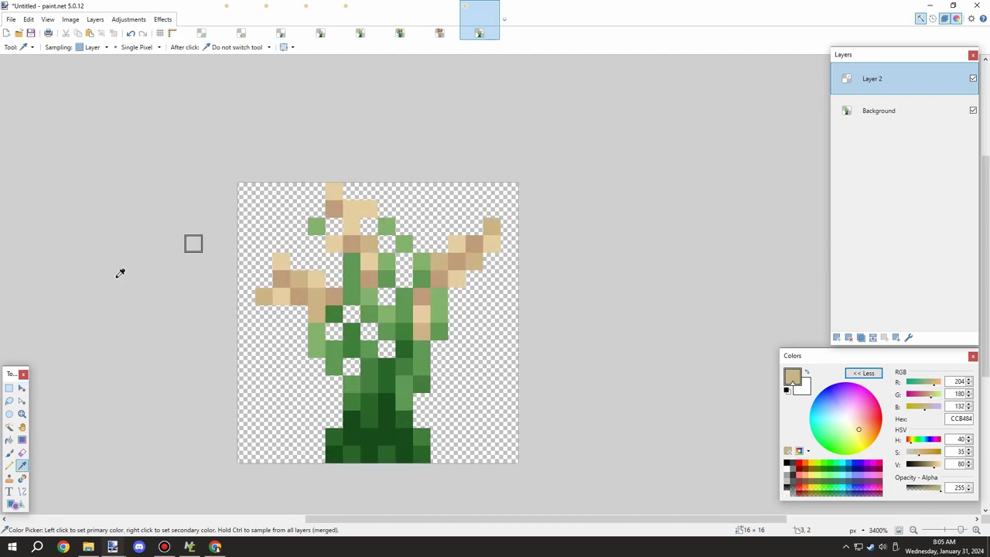
click(350, 226)
scroll(383, 222, up, 1)
scroll(440, 317, down, 4)
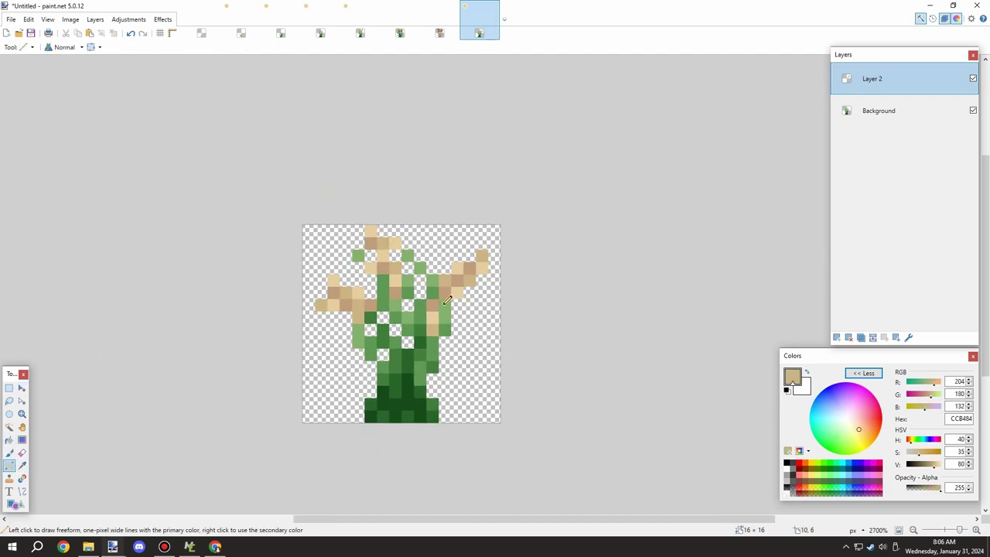
scroll(413, 288, up, 4)
click(366, 256)
Step: Sample the light orange-tan D6A96C from rice_6 and recolour the lightest grain pixels of the new plant
scroll(393, 238, down, 6)
click(361, 25)
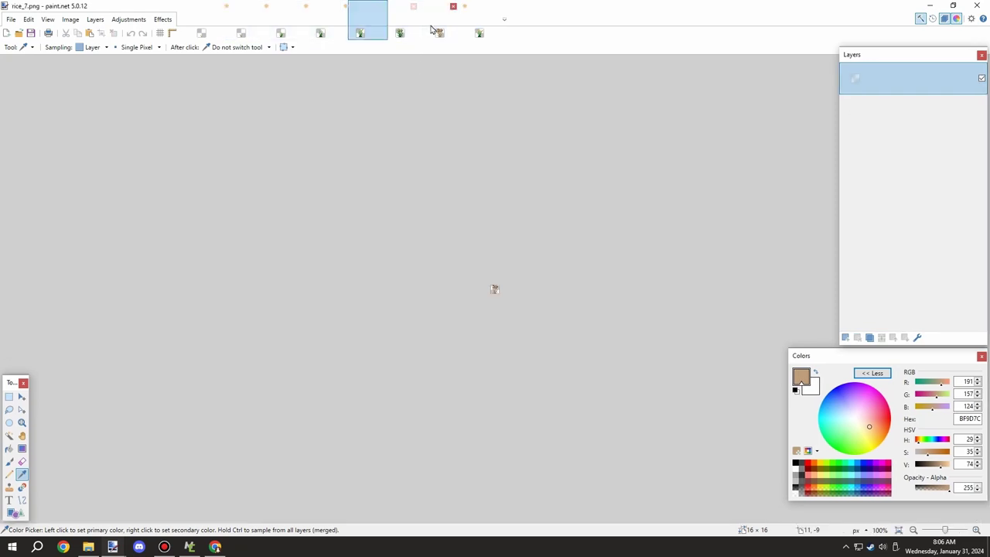
click(402, 27)
scroll(362, 259, up, 6)
click(261, 199)
key(ctrl+Tab)
key(ctrl+Tab)
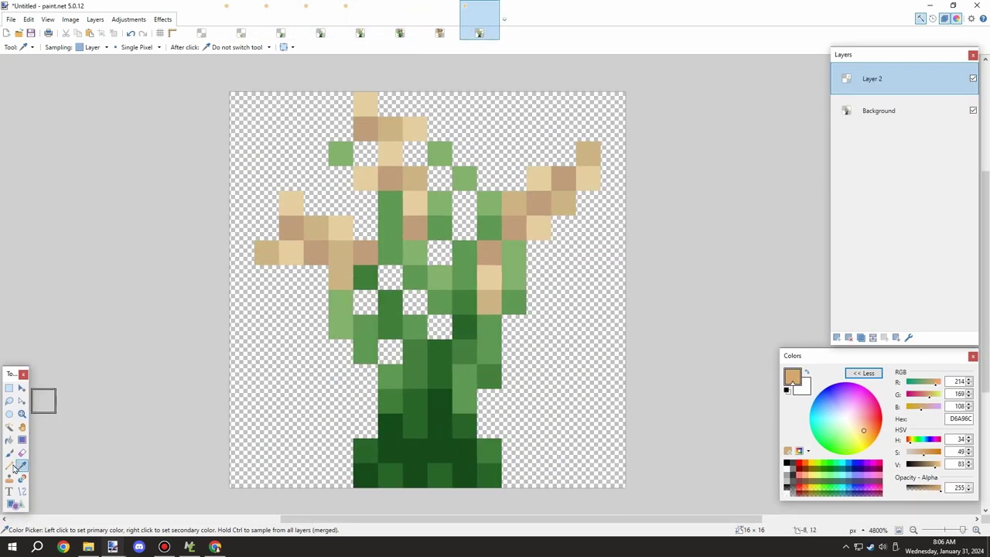
click(9, 465)
click(291, 252)
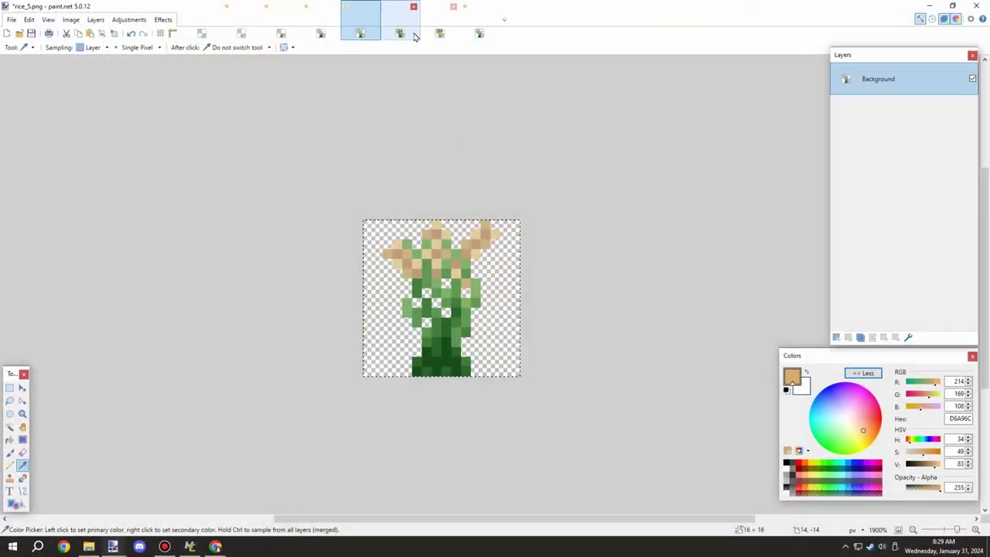
Step: Sample the golden brown BC9157 from rice_6 and recolour the mid-tan grain pixels of the new plant
ctrl+scroll(409, 258, up, 3)
click(409, 259)
key(ctrl+Tab)
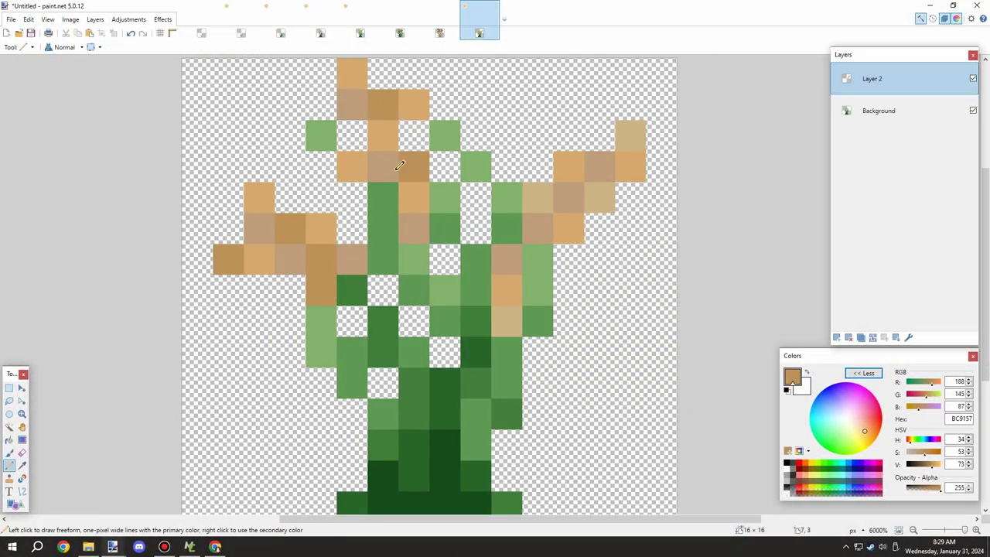
ctrl+scroll(535, 190, down, 1)
ctrl+scroll(611, 147, down, 2)
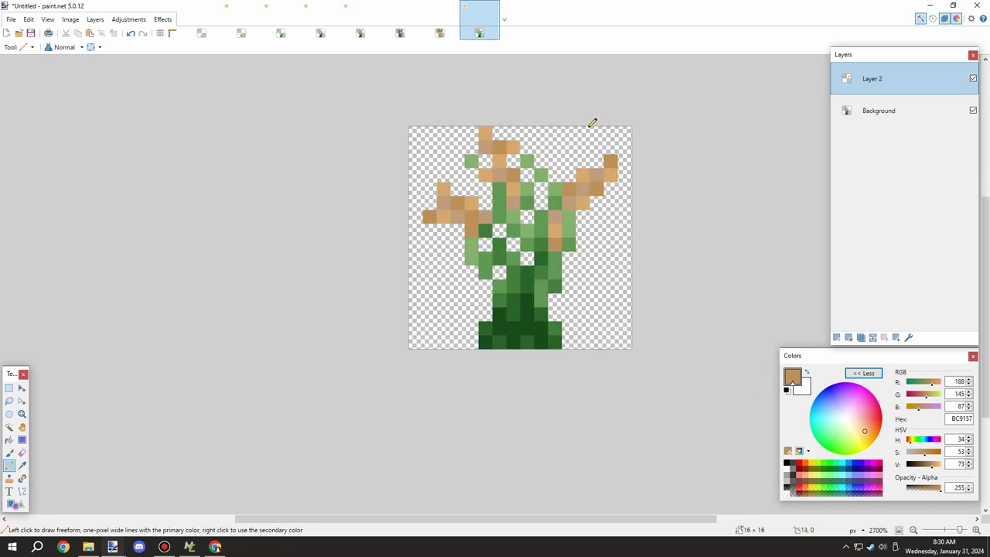
Step: Sample the dark brown AD7D50 from rice_6 and recolour the darkest grain pixels of the new plant
click(400, 33)
scroll(329, 208, down, 2)
scroll(366, 177, up, 1)
click(366, 177)
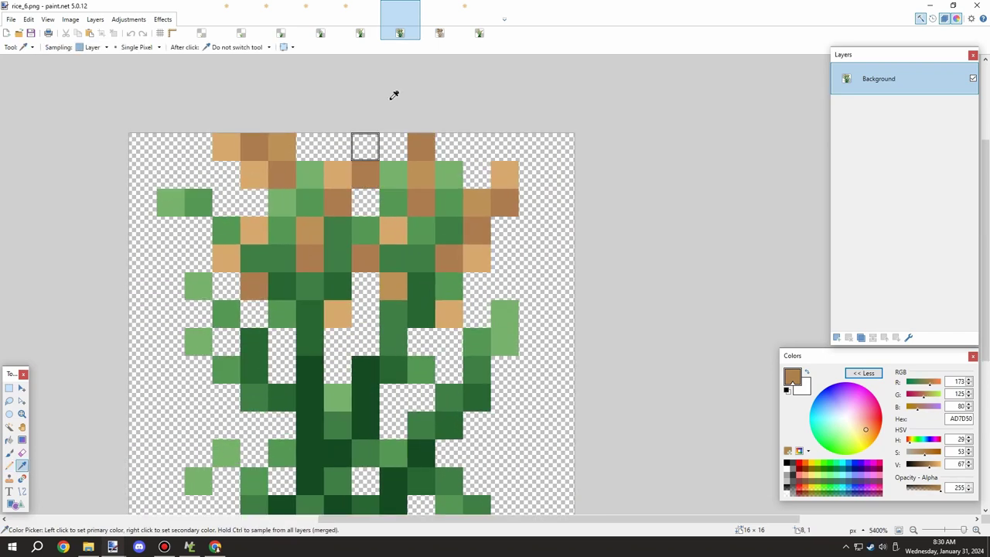
click(478, 33)
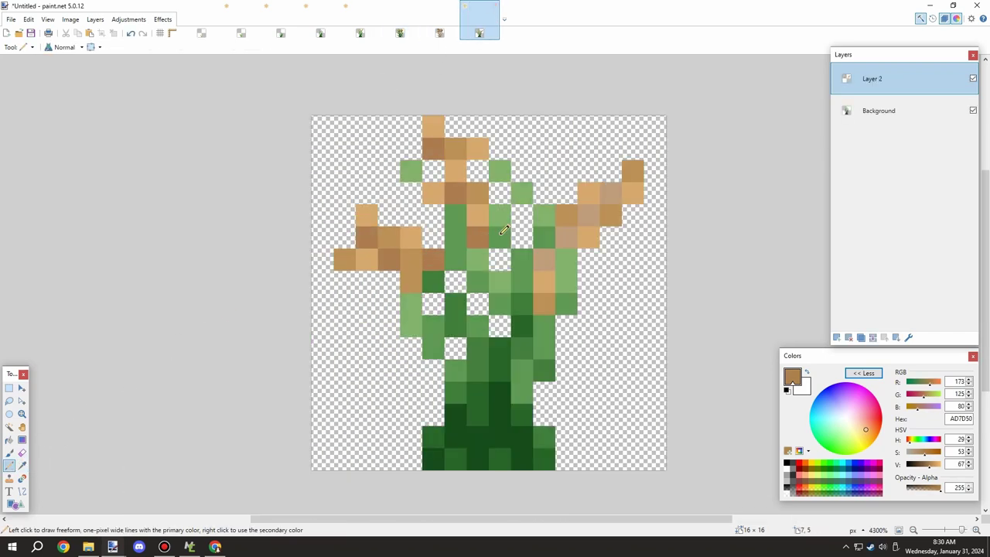
scroll(563, 229, down, 2)
scroll(568, 232, up, 1)
key(ctrl+a)
key(ctrl+c)
click(400, 33)
key(ctrl+v)
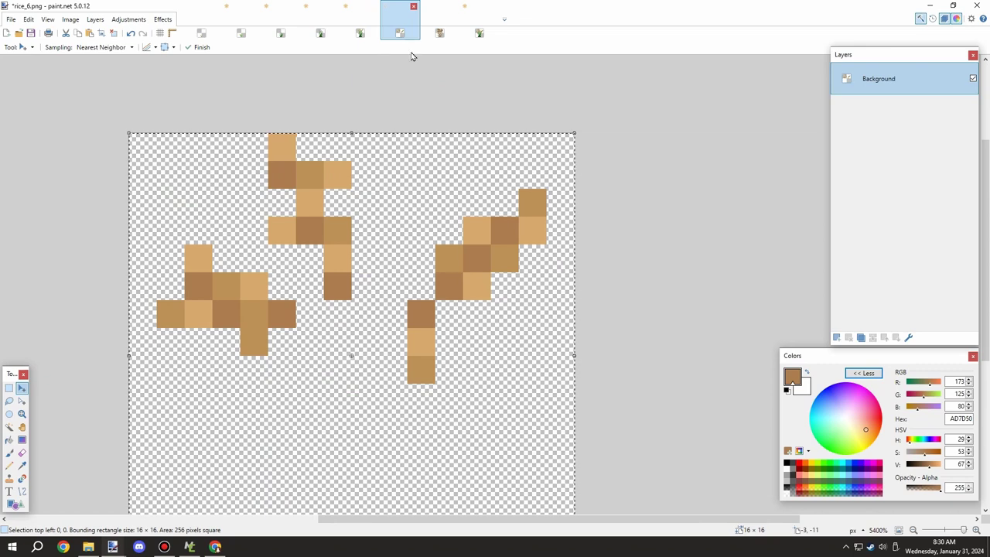
Step: Copy the untitled plant with both layers merged and paste it over the old rice_6 drawing
click(479, 33)
key(ctrl+c)
click(396, 35)
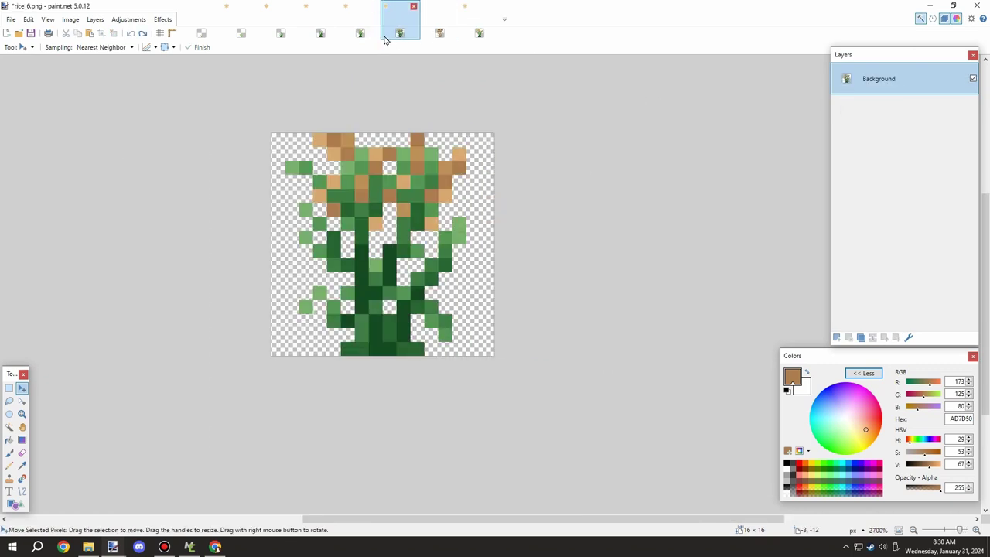
key(ctrl+v)
scroll(422, 122, down, 1)
Step: Compare rice_6 with rice_5 and zoom rice_6 to a selection of its whole canvas
click(360, 33)
scroll(470, 259, up, 5)
click(399, 34)
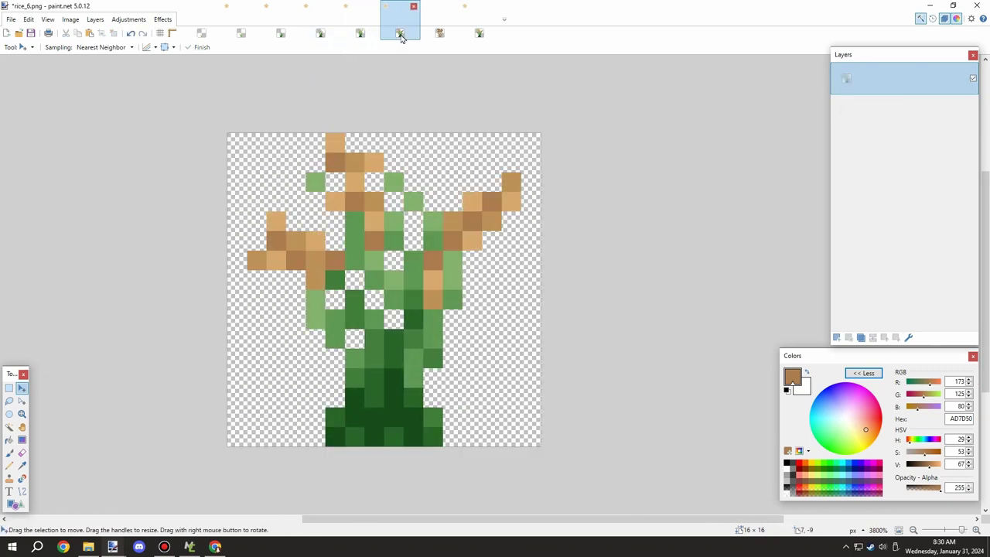
scroll(475, 170, down, 5)
scroll(471, 183, up, 5)
click(93, 22)
mouse_move(49, 21)
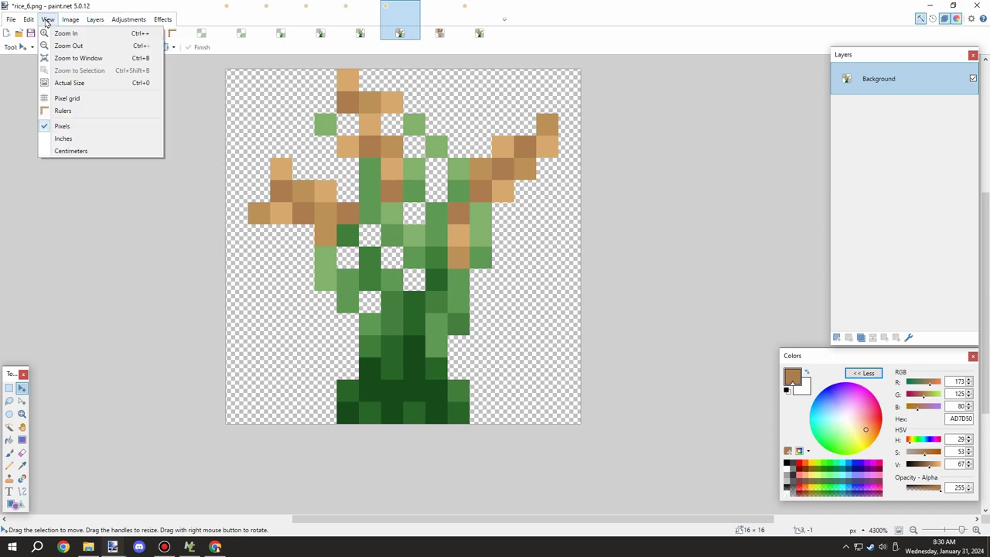
scroll(51, 25, down, 6)
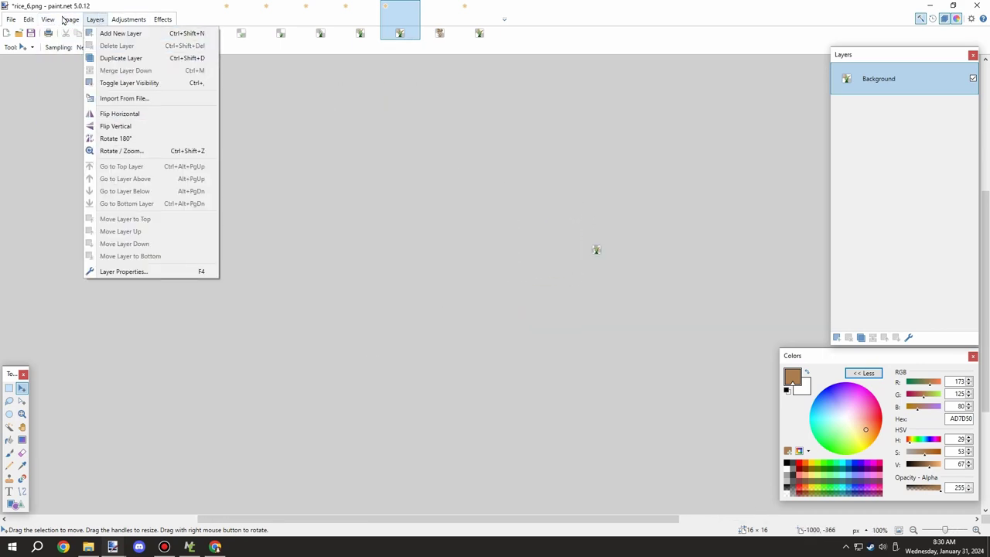
click(77, 83)
click(51, 21)
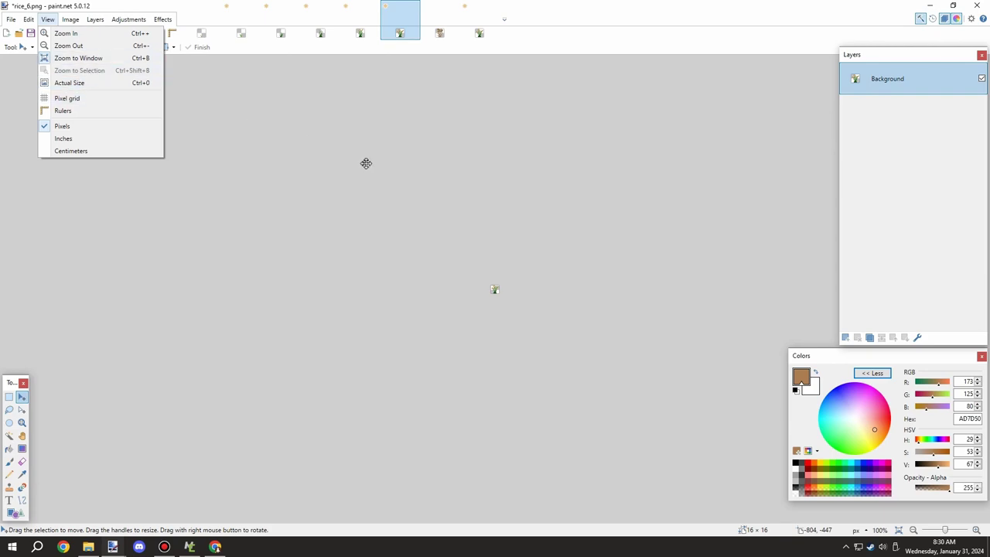
click(47, 19)
click(71, 19)
click(77, 71)
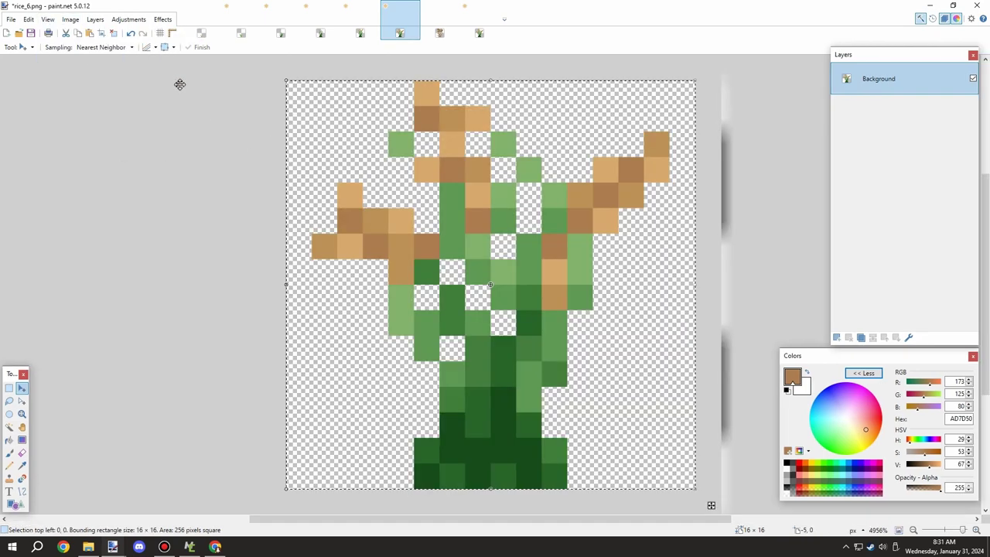
Step: Try to match the zoom of rice_5 to rice_6 and flip between the two images
click(360, 26)
scroll(361, 105, down, 4)
click(70, 19)
mouse_move(49, 20)
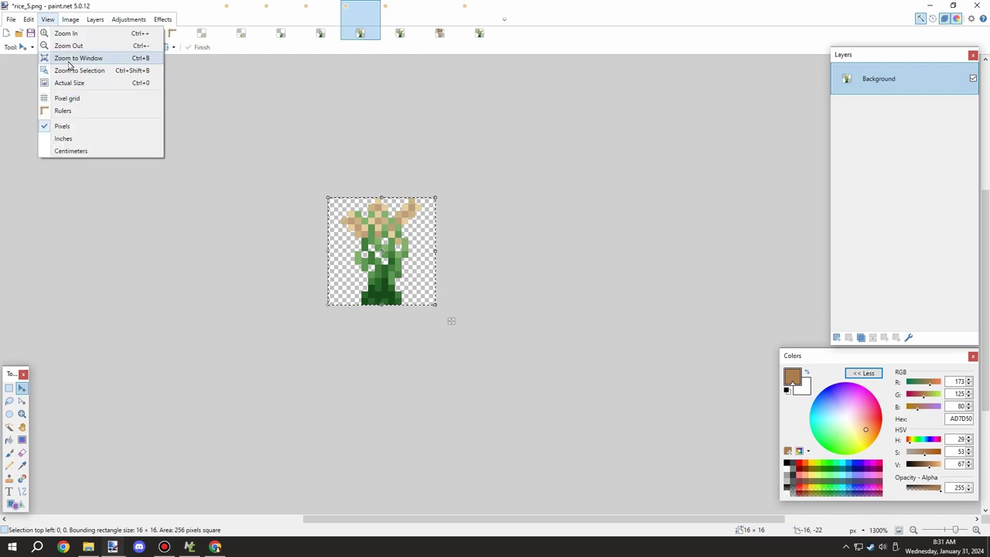
click(70, 70)
click(396, 30)
click(361, 31)
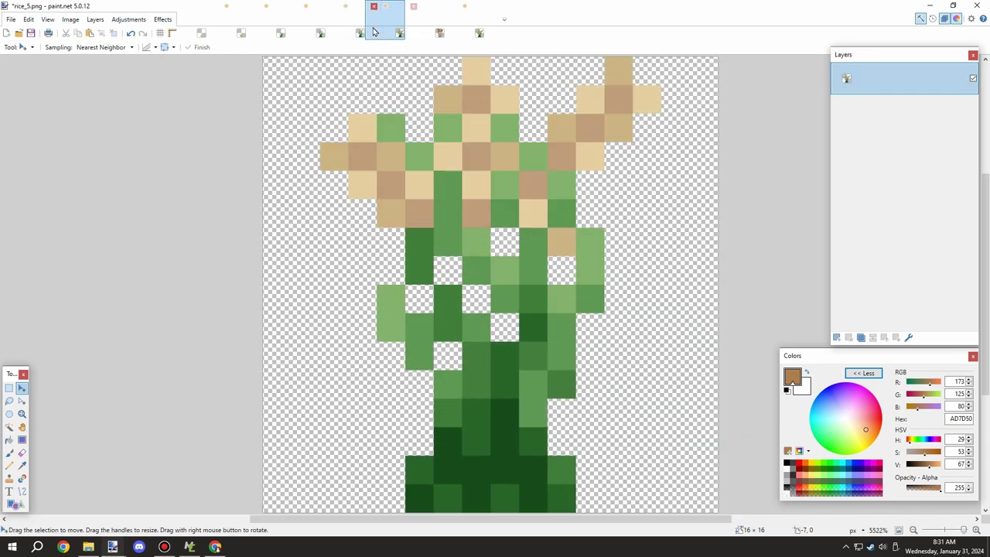
click(401, 35)
click(366, 32)
Step: Reset rice_5 to actual size, zoom it to its whole-canvas selection and compare it with rice_6
scroll(430, 184, down, 10)
click(71, 21)
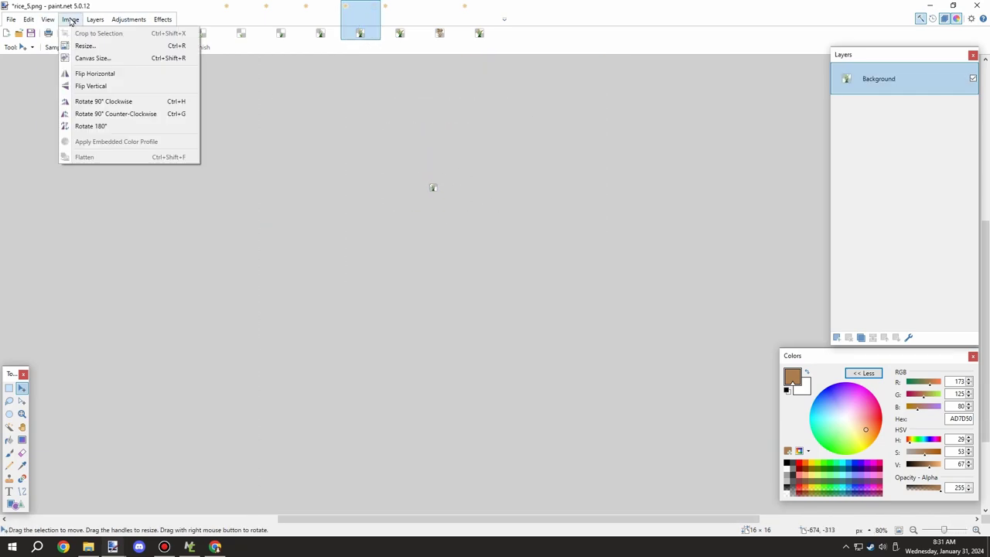
mouse_move(48, 19)
click(69, 83)
click(48, 19)
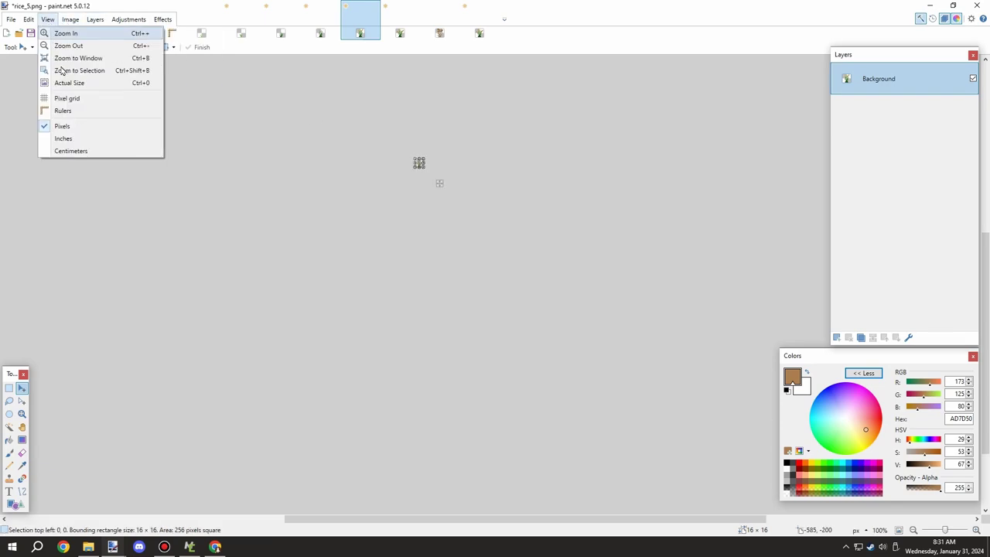
click(77, 71)
click(411, 34)
click(374, 33)
click(388, 33)
click(376, 33)
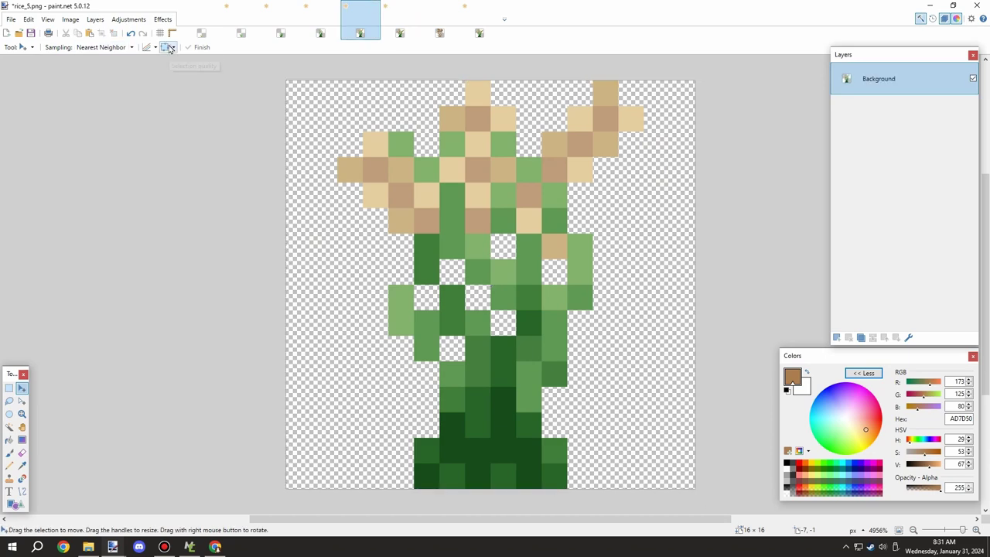
Step: Reset rice_4 to actual size and zoom it to its whole-canvas selection
click(312, 33)
scroll(464, 213, down, 12)
click(63, 19)
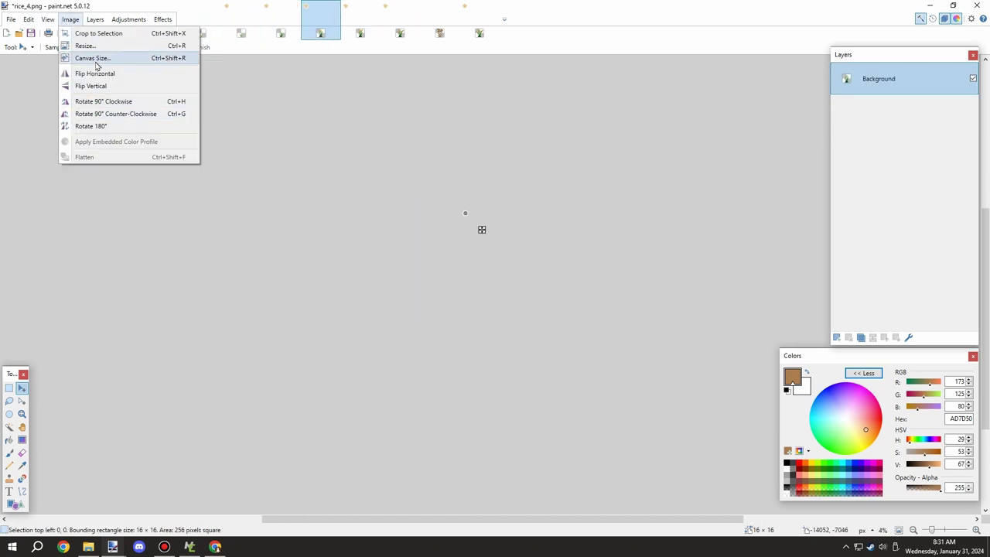
click(70, 83)
click(48, 20)
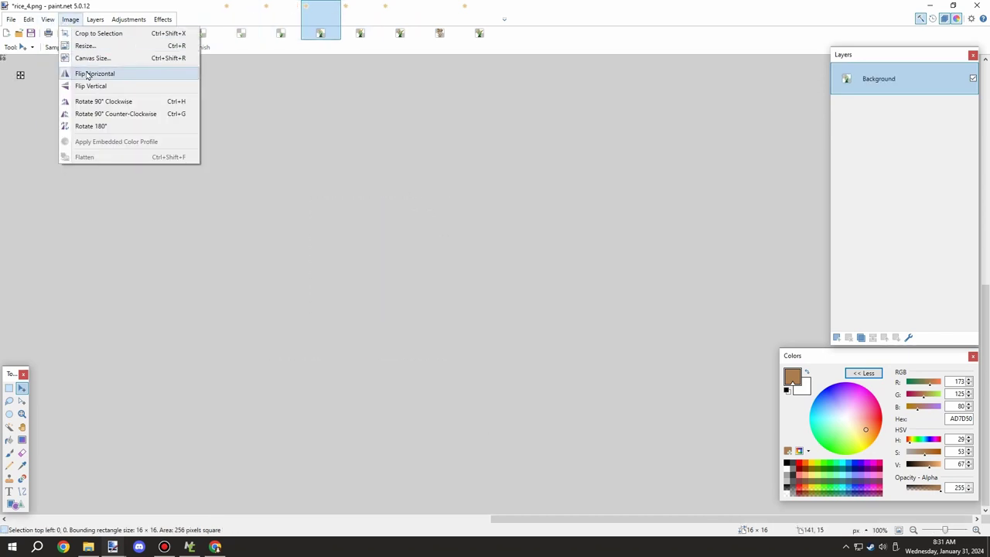
click(48, 19)
click(77, 70)
Step: Zoom rice_3 to its whole-canvas selection
click(280, 24)
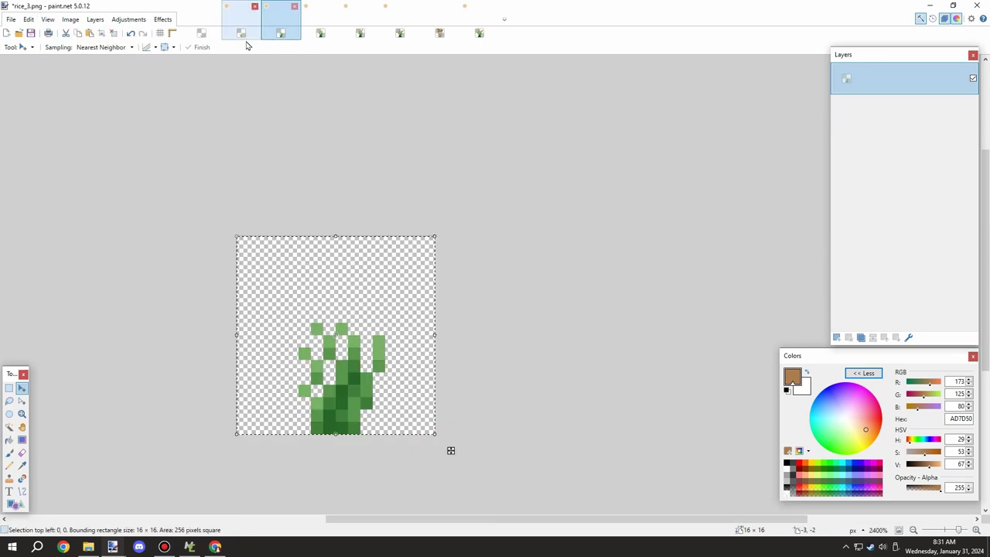
scroll(433, 146, down, 8)
click(47, 20)
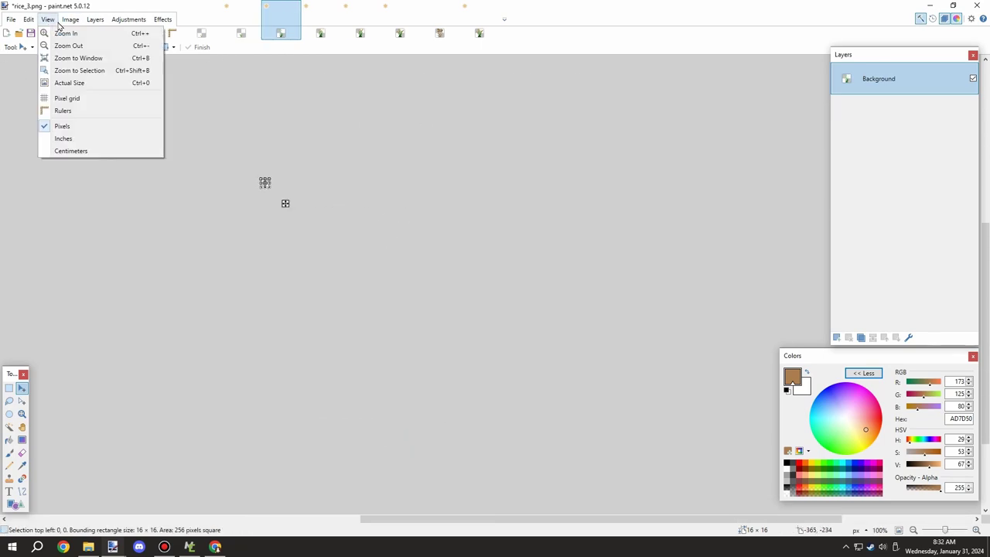
click(77, 71)
Step: Reset rice_2 to actual size and zoom it to its whole-canvas selection
click(241, 33)
scroll(210, 59, down, 10)
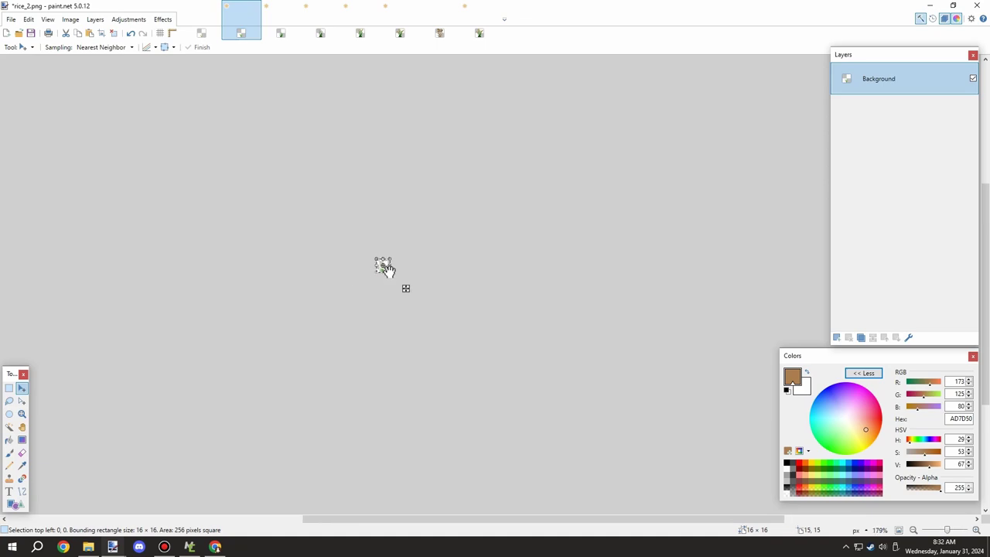
click(70, 19)
click(69, 83)
click(48, 19)
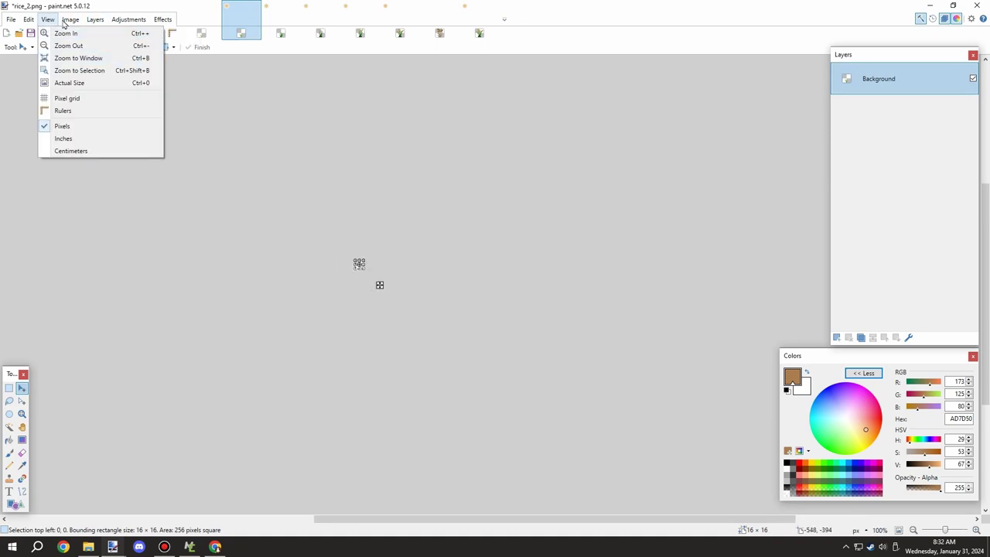
click(75, 70)
Step: Zoom rice_1 to its whole-canvas selection from actual size
click(202, 33)
scroll(194, 57, down, 12)
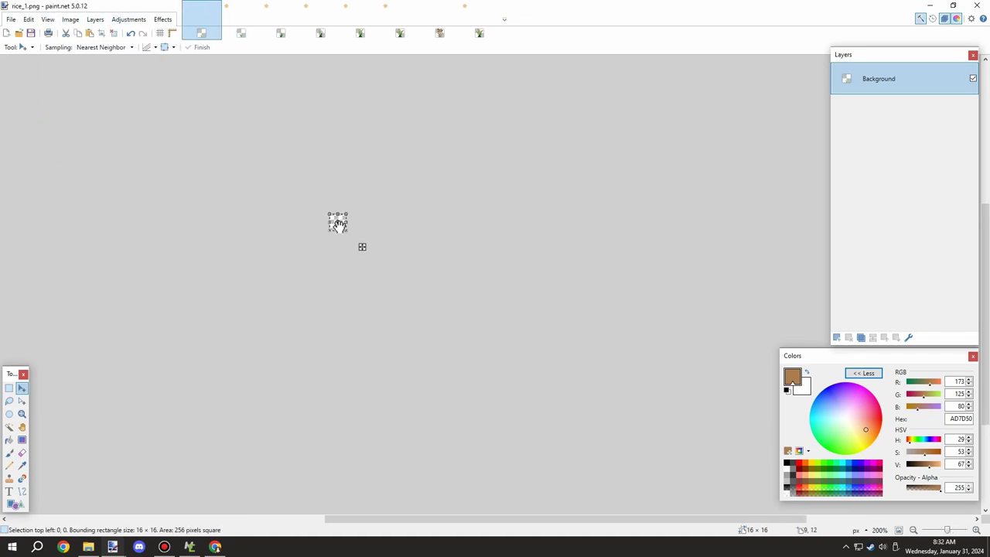
click(48, 21)
click(48, 20)
click(70, 20)
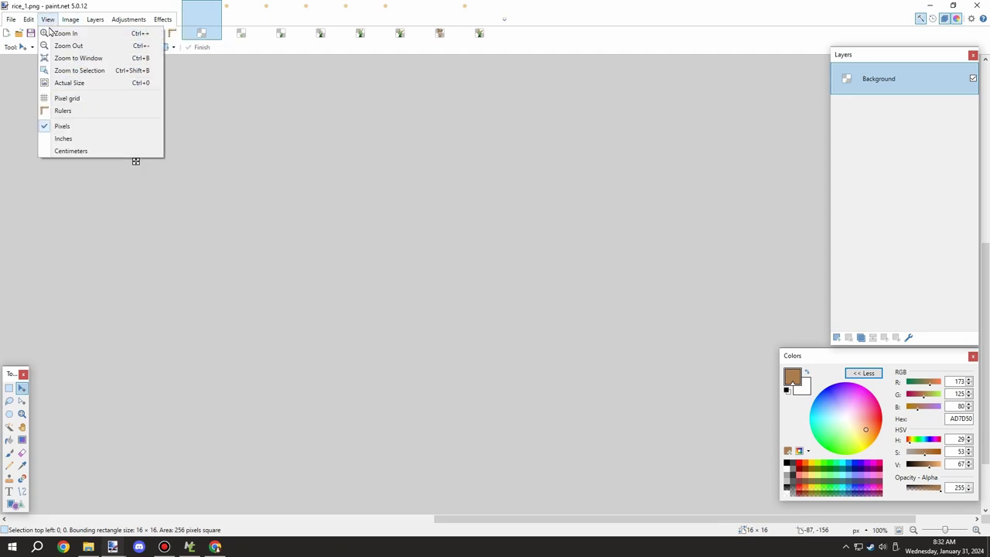
click(79, 70)
Step: Flip through the images from rice_1 to rice_6 in order to compare the growth stages
click(399, 29)
click(202, 29)
click(238, 29)
click(278, 29)
click(317, 29)
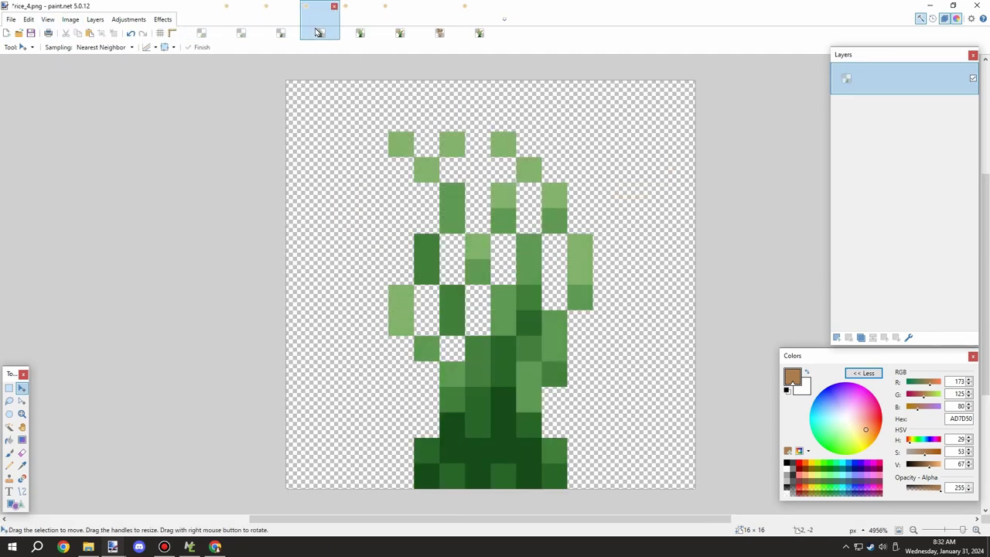
click(353, 28)
click(399, 33)
Step: Zoom rice_7 to its whole-canvas selection and clear the selection
click(439, 32)
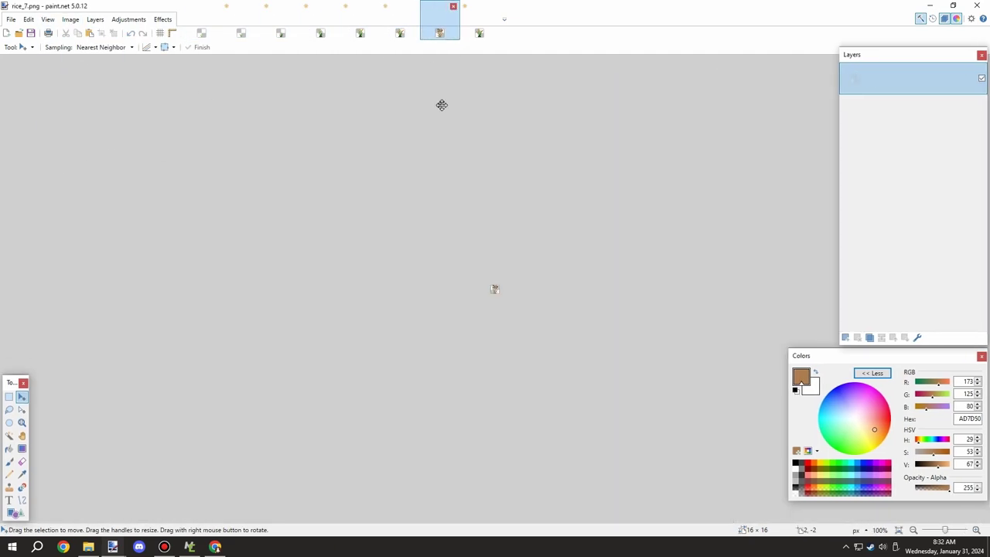
click(77, 20)
mouse_move(48, 20)
click(68, 83)
click(69, 21)
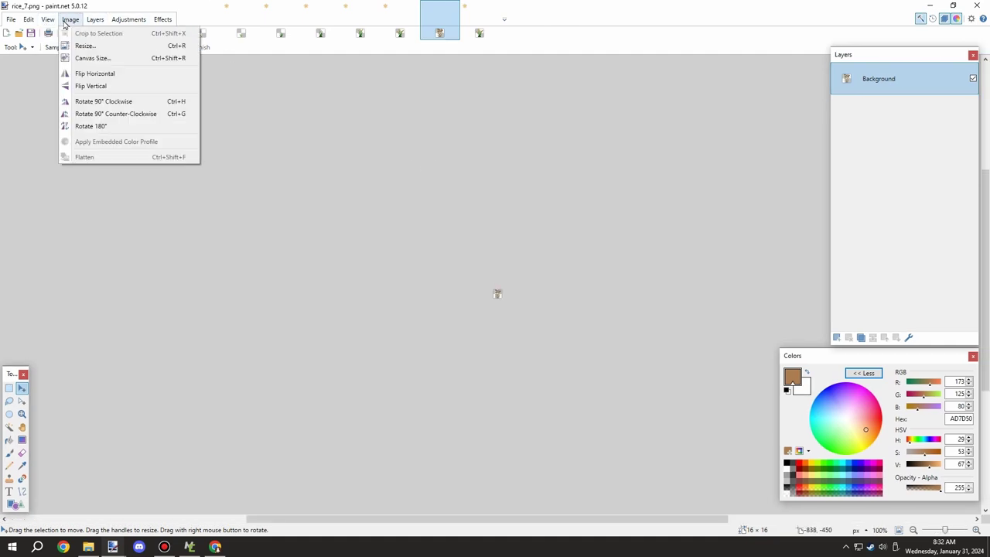
click(383, 175)
click(48, 19)
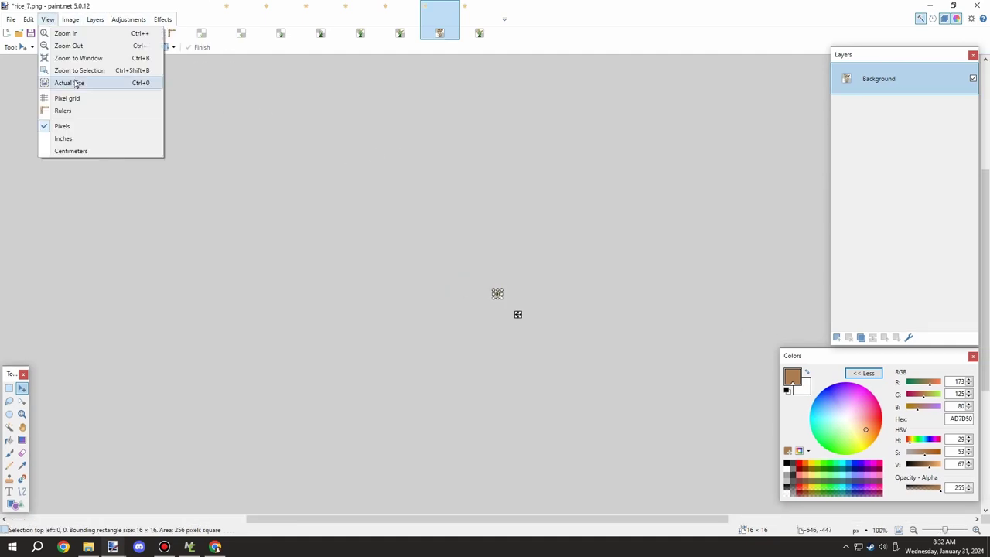
click(83, 70)
key(ctrl+d)
Step: In the untitled plant image, select all three shades of brown grain pixels and move them onto a new layer
click(400, 33)
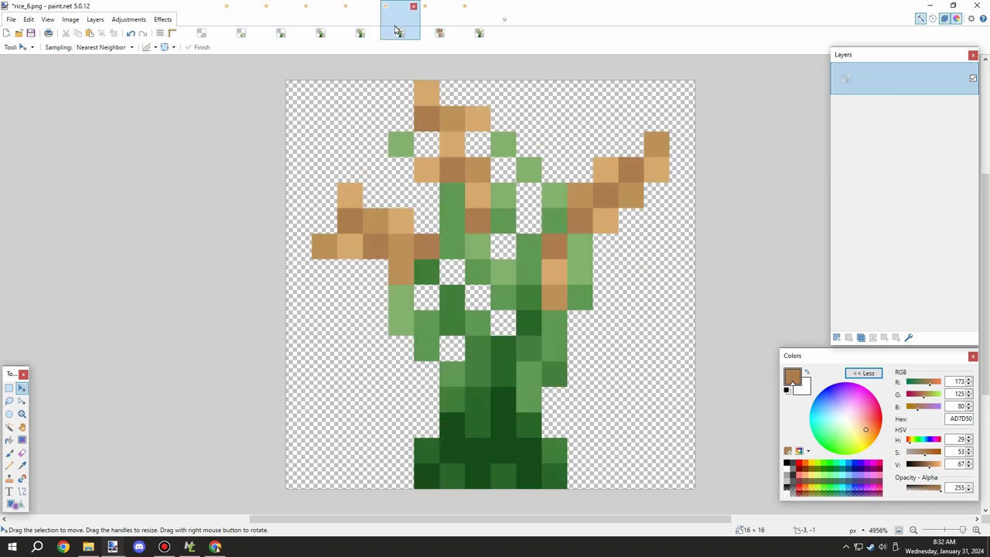
click(480, 32)
scroll(533, 149, up, 3)
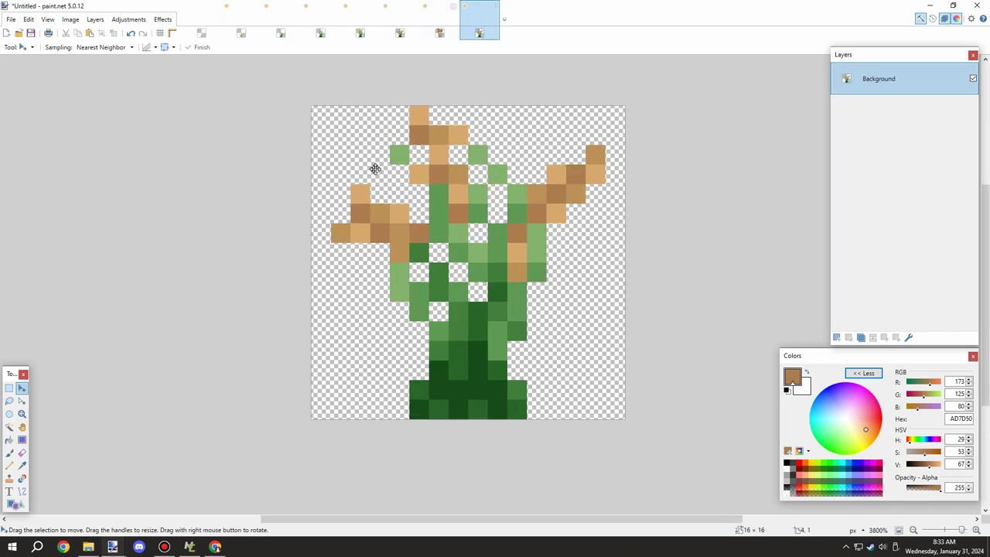
click(10, 430)
ctrl+shift+click(379, 215)
ctrl+shift+click(361, 215)
ctrl+shift+click(361, 195)
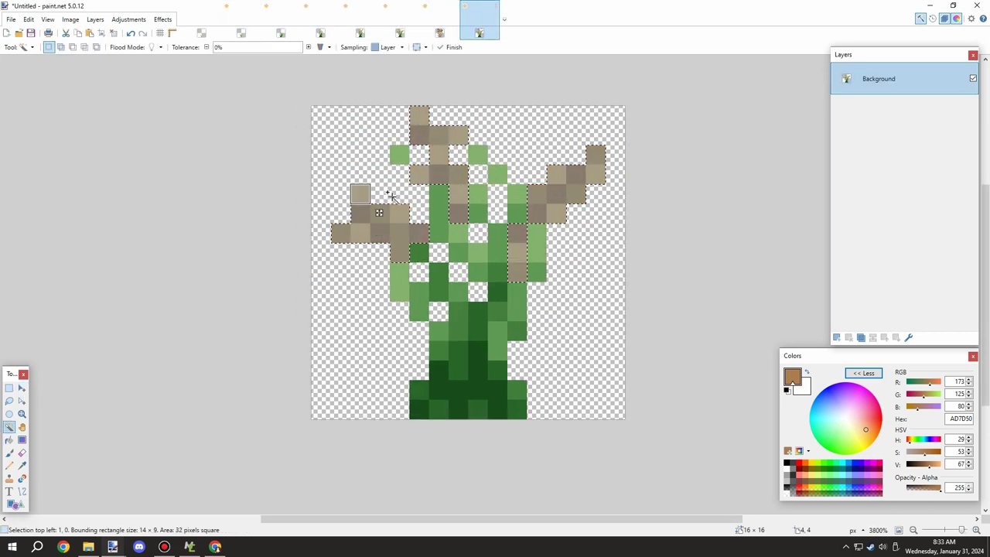
key(Delete)
key(ctrl+shift+v)
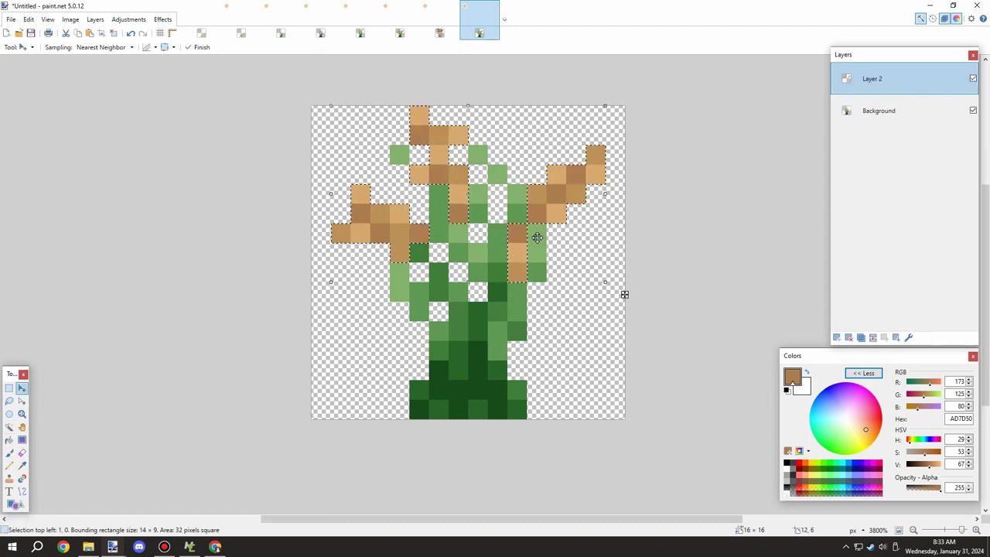
Step: Rotate the left grain cluster on Layer 2 by about 59° and move it down beside the lower stalks
click(13, 393)
drag(423, 192, 327, 268)
key(ctrl+x)
key(ctrl+v)
drag(443, 284, 467, 193)
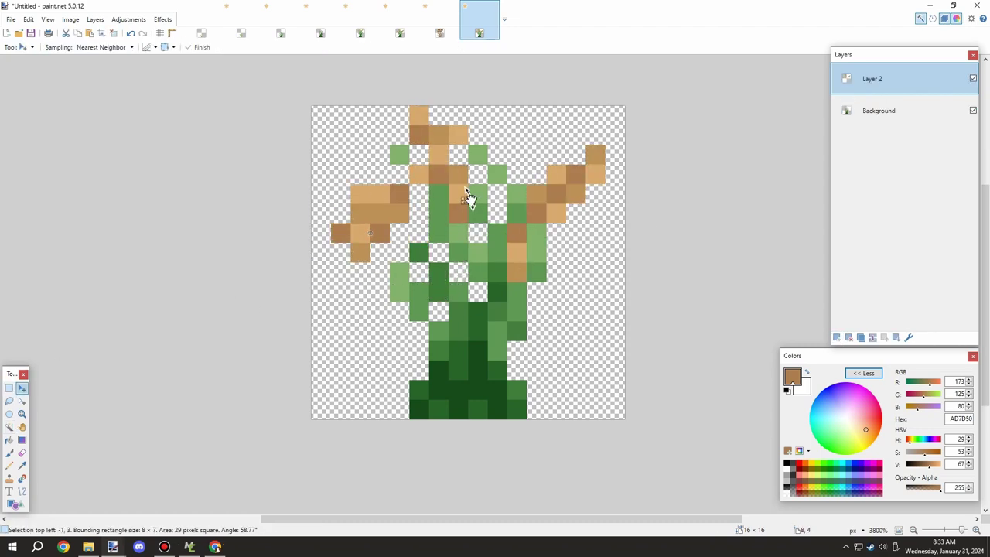
drag(374, 211, 373, 327)
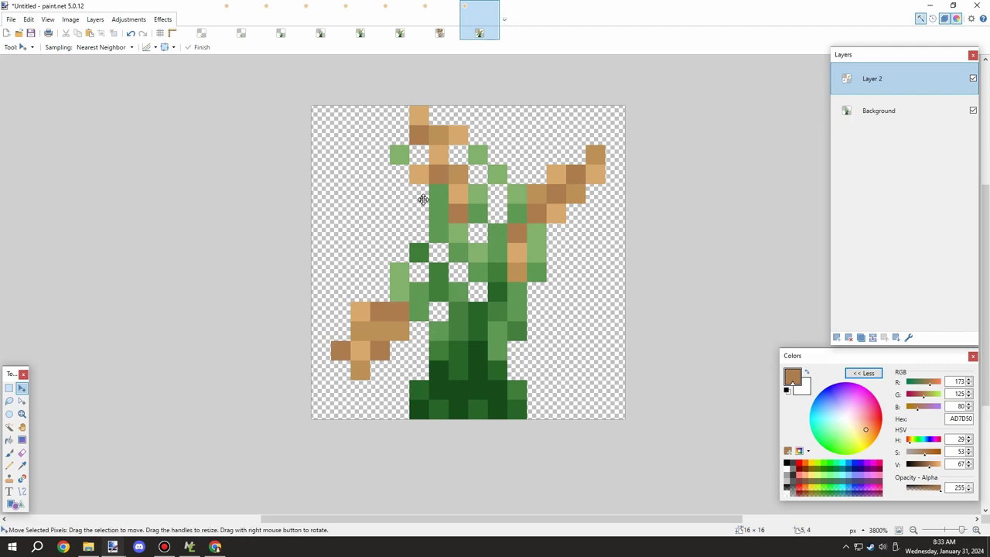
click(320, 33)
click(480, 32)
click(874, 111)
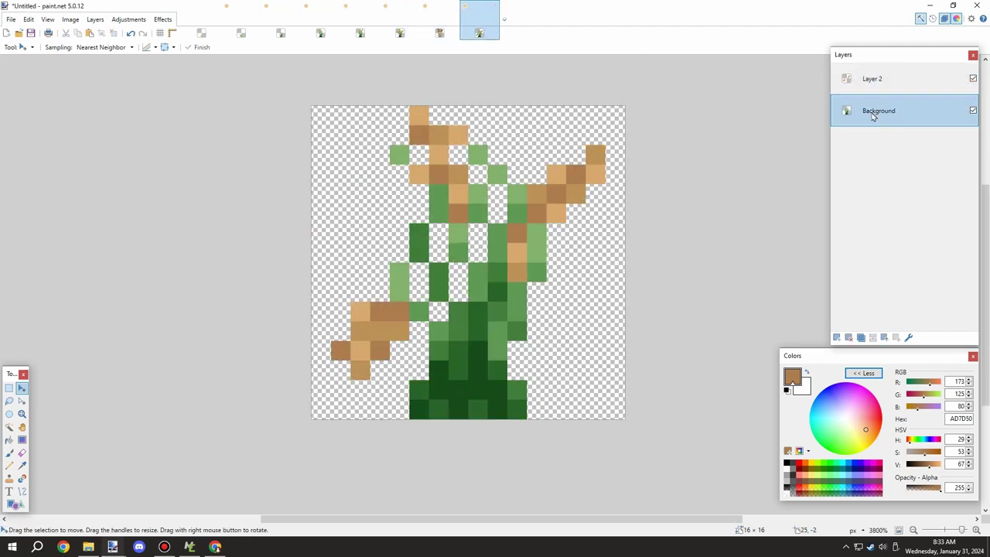
key(ctrl+a)
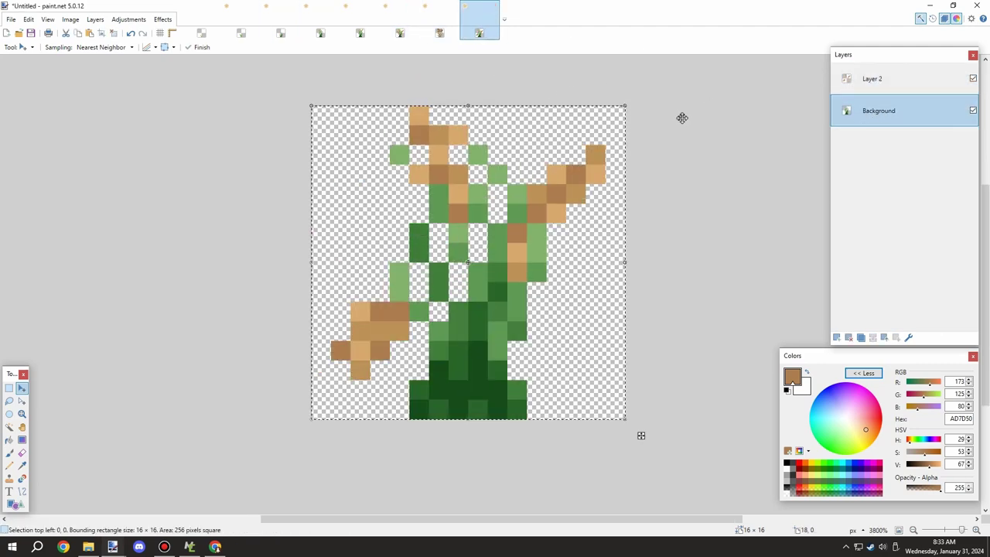
key(ctrl+d)
Step: Select the topmost grain cluster on Layer 2, rotate it and move it down so it leans over the upper-left stalk
click(857, 88)
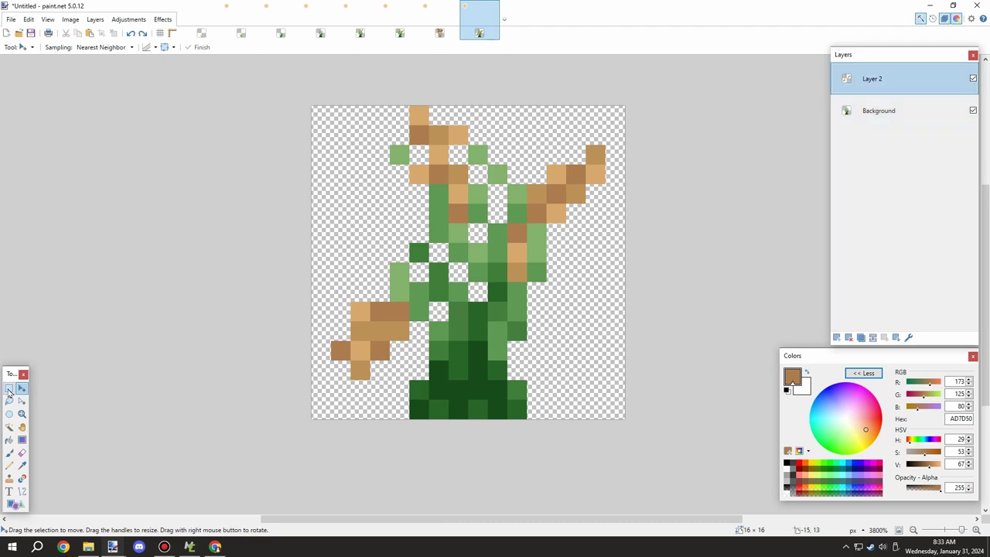
drag(388, 106, 522, 93)
key(m)
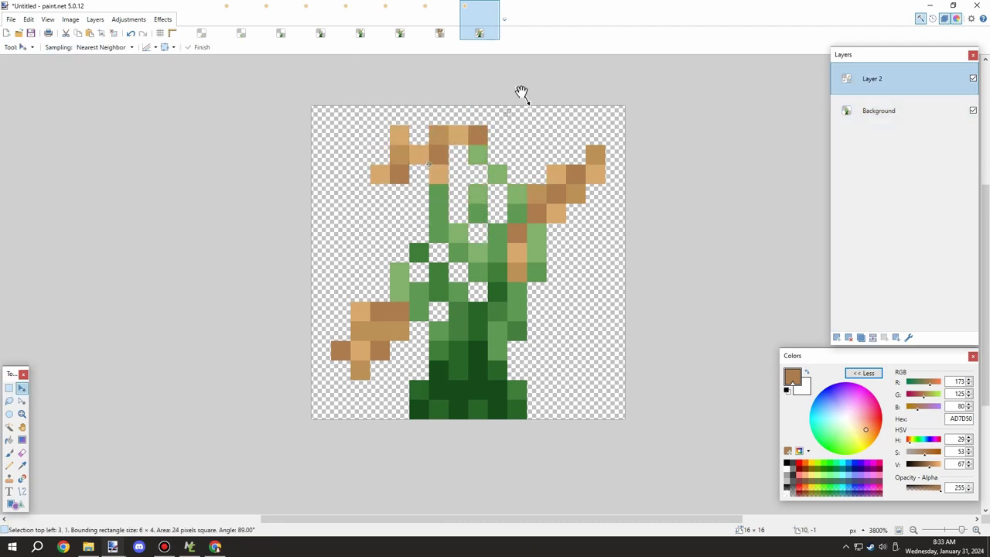
drag(452, 147, 443, 193)
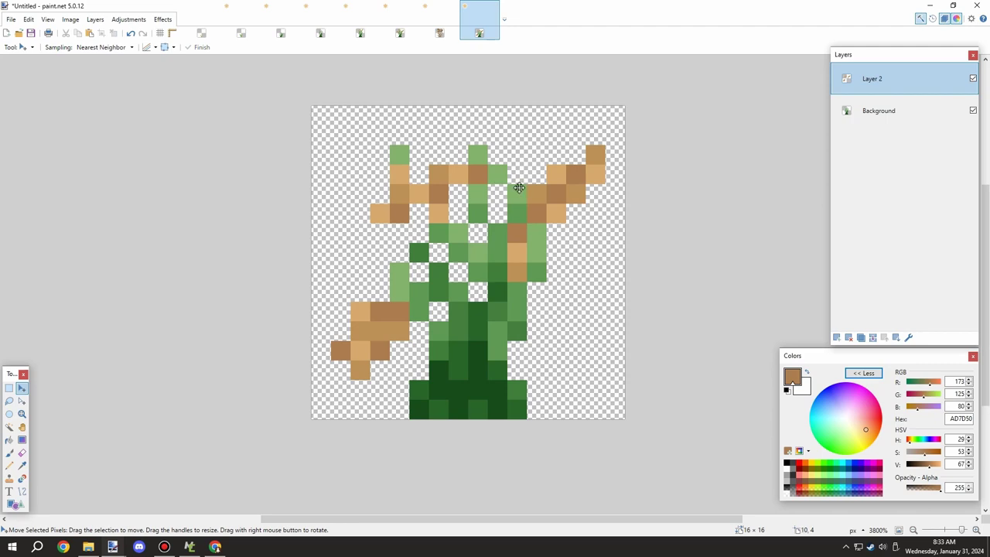
drag(519, 187, 393, 162)
Step: Move the upper-left light green tip on the Background layer down two pixels into the grain cluster
click(9, 388)
click(21, 389)
click(877, 110)
drag(501, 139, 501, 178)
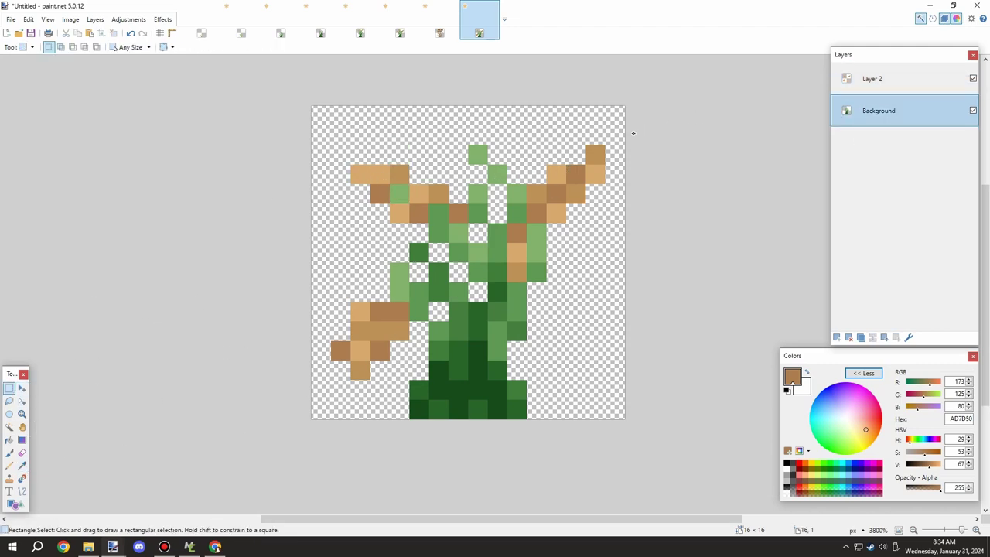
Step: Try to rotate the whole right grain cluster on Layer 2 by about 26°, and undo it
drag(632, 133, 512, 280)
key(alt+Page_Up)
key(m)
mouse_move(649, 124)
mouse_down()
mouse_move(688, 168)
mouse_move(657, 147)
mouse_up()
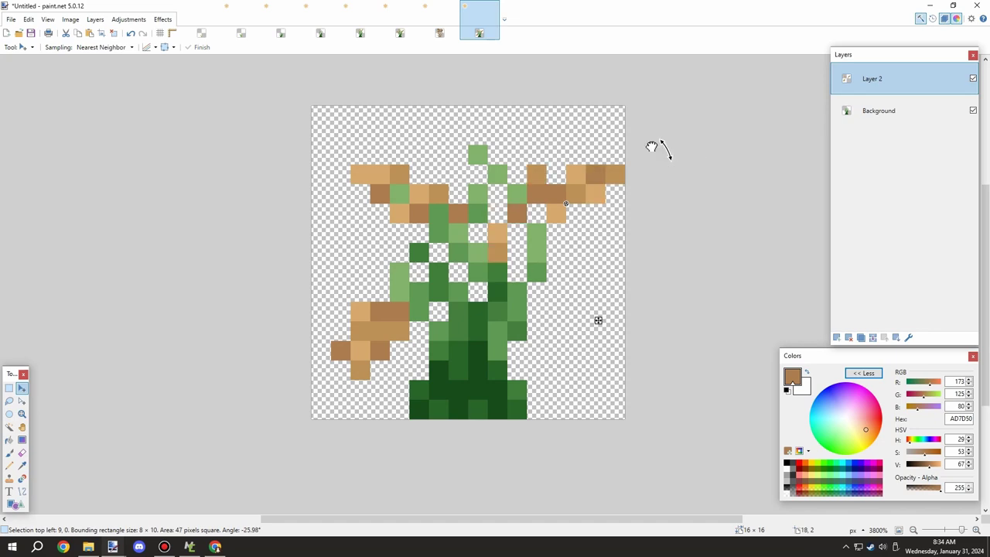
key(ctrl+z)
key(ctrl+z)
Step: Rotate the outer part of the right grain cluster and move it so it droops toward the canvas's right edge
key(m)
drag(543, 222, 667, 218)
drag(566, 168, 586, 226)
key(Return)
scroll(635, 215, up, 1)
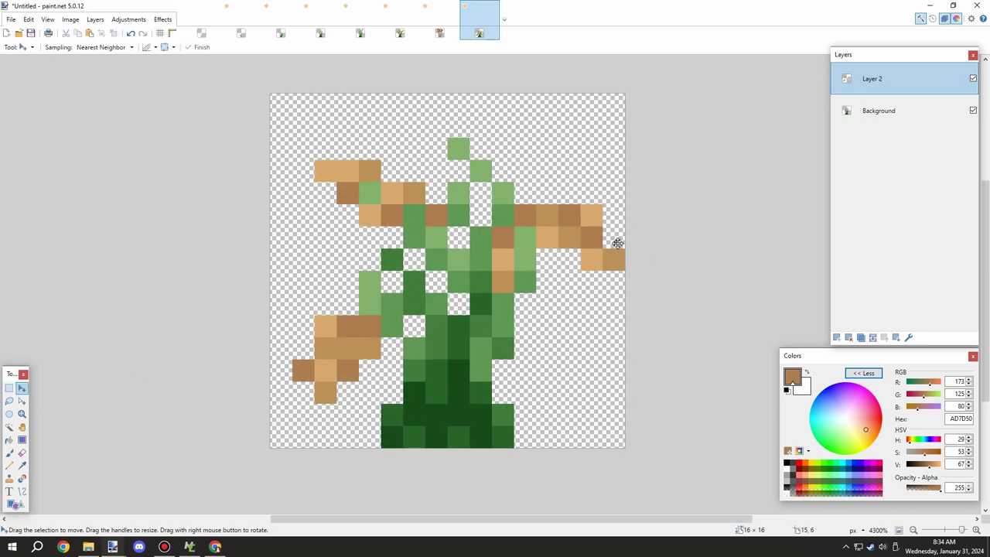
scroll(608, 155, down, 4)
Step: Add two brown pixels above the drooping right grain cluster and merge Layer 2 down into the Background
key(s)
drag(539, 144, 515, 198)
click(594, 168)
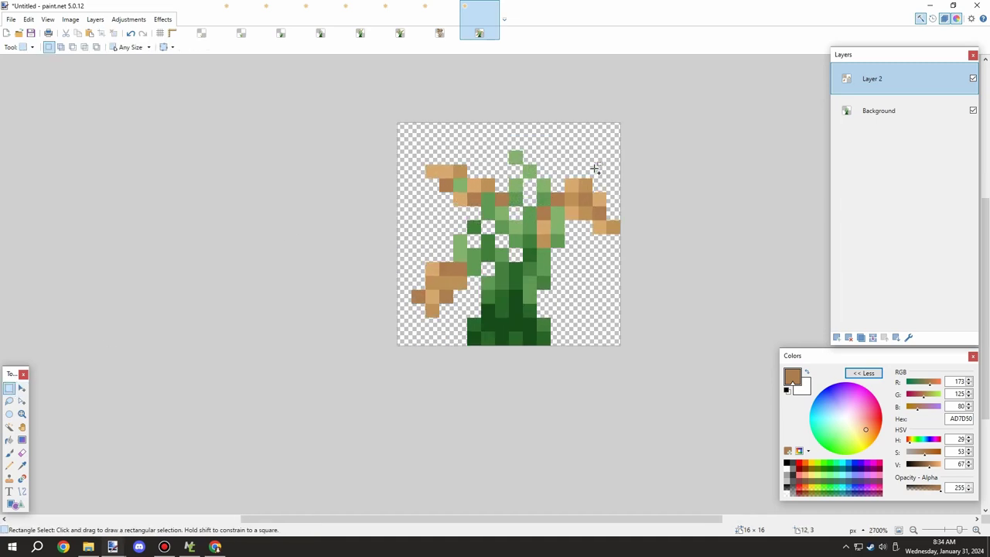
click(873, 337)
Step: Sample brown 755523 from rice_7 and repaint the lightest tan grain pixels of the untitled plant with it
click(439, 25)
click(20, 465)
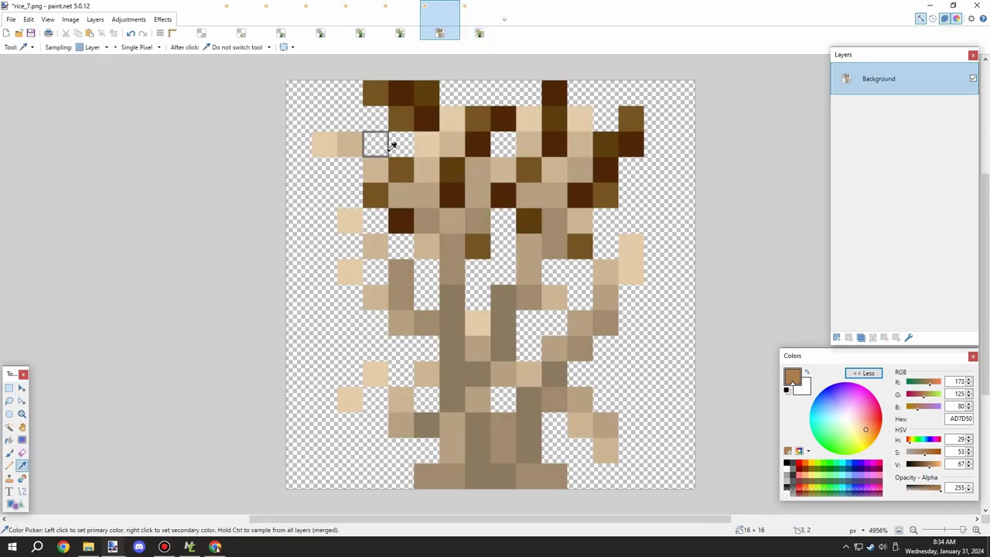
click(402, 118)
click(478, 25)
key(p)
scroll(385, 153, up, 3)
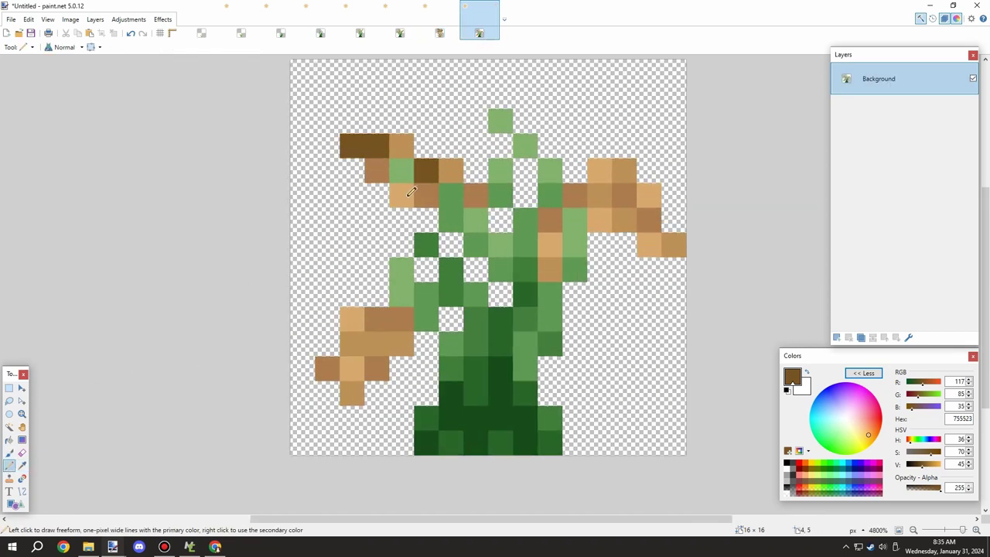
Step: Sample dark brown 5D3E0D from rice_7 and repaint the untitled plant's medium tan grain pixels with it
key(ctrl+shift+Tab)
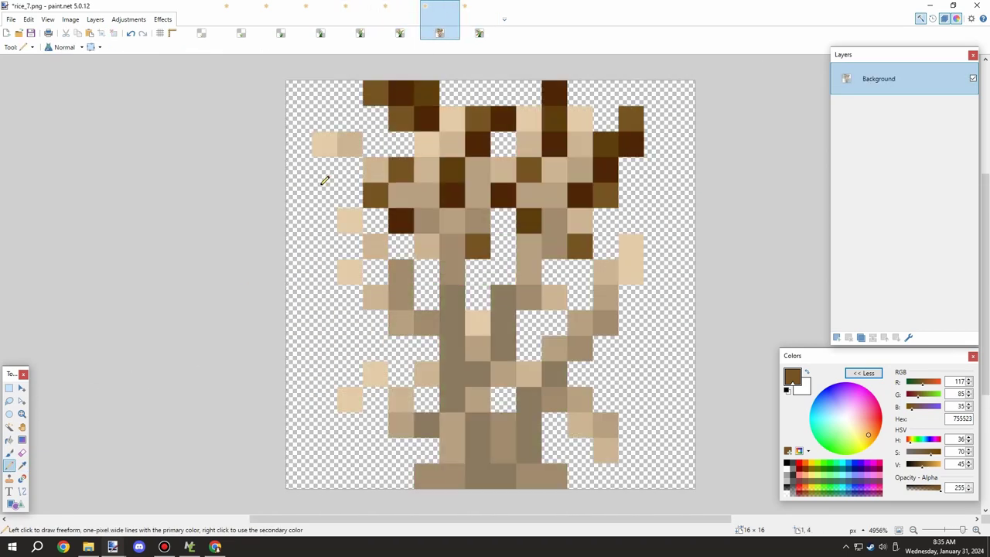
click(428, 92)
key(ctrl+Tab)
click(10, 465)
click(445, 170)
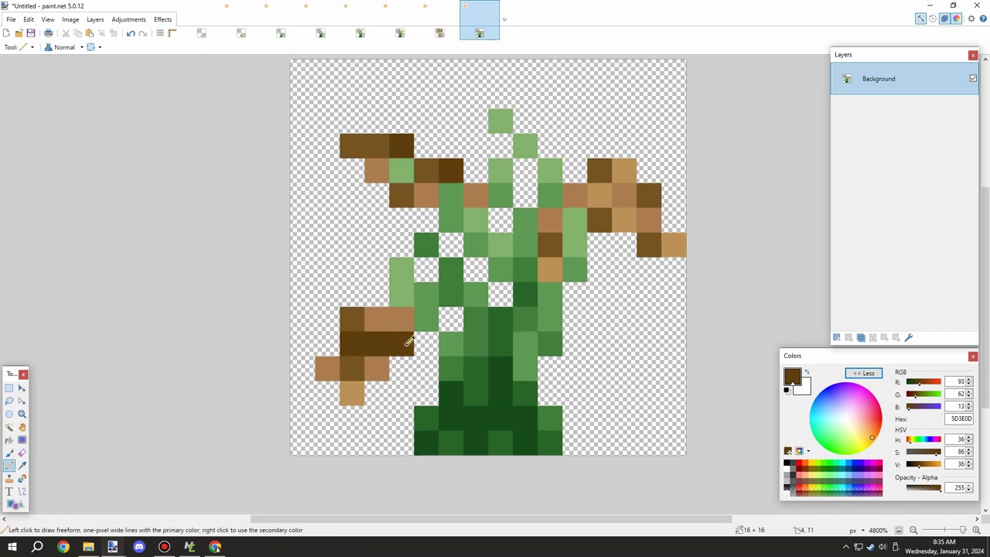
Step: Sample the darkest brown 4E2605 from rice_7 and repaint the remaining reddish-brown grain pixels with it
key(ctrl+shift+Tab)
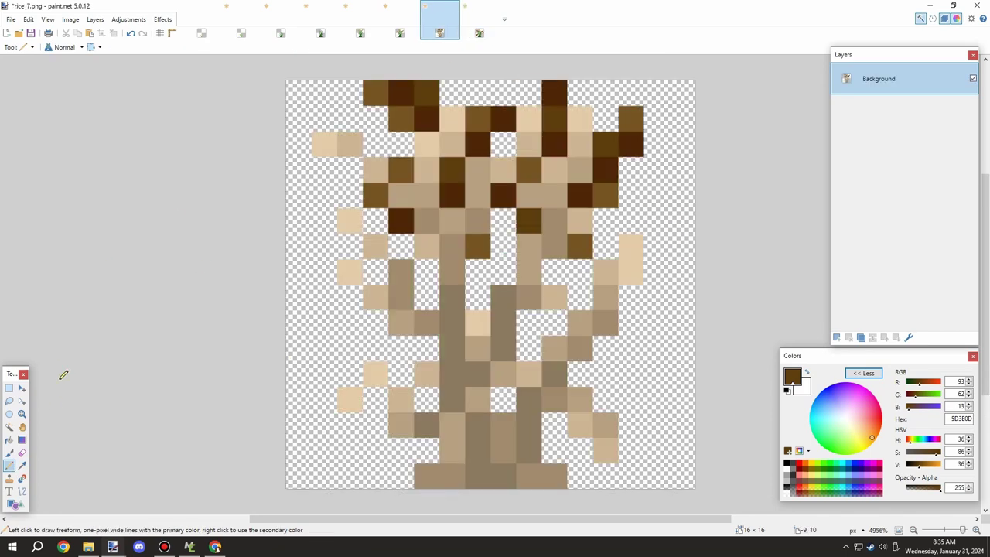
click(421, 95)
key(ctrl+Tab)
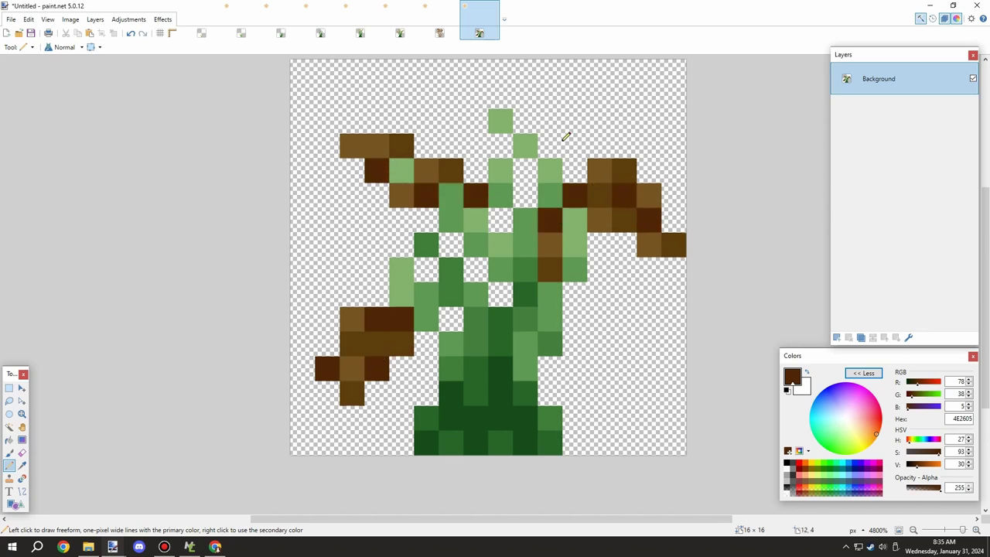
Step: Sample beige E3CAA8 from rice_7 and fill all the lightest green pixels of the untitled plant with it
key(ctrl+shift+Tab)
key(k)
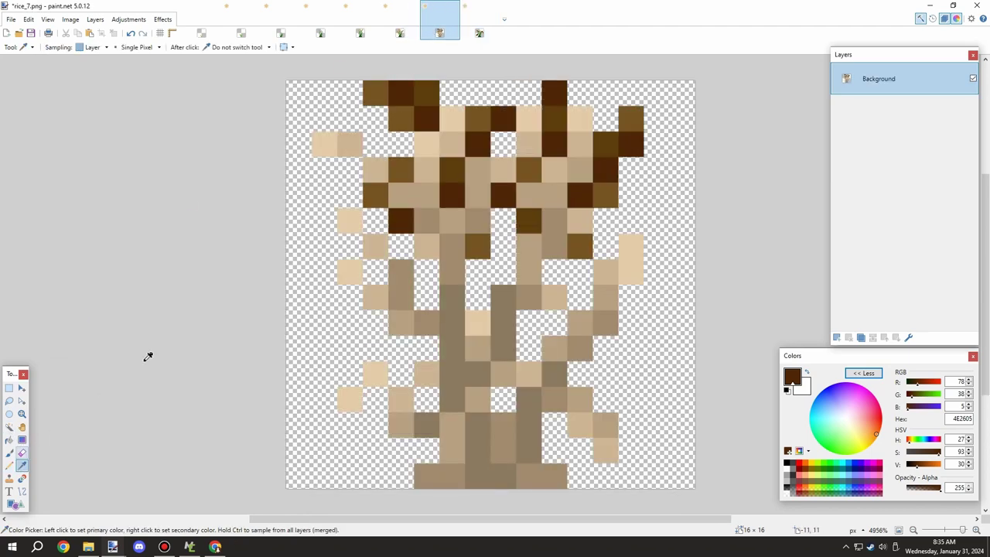
click(346, 262)
key(ctrl+Tab)
click(11, 427)
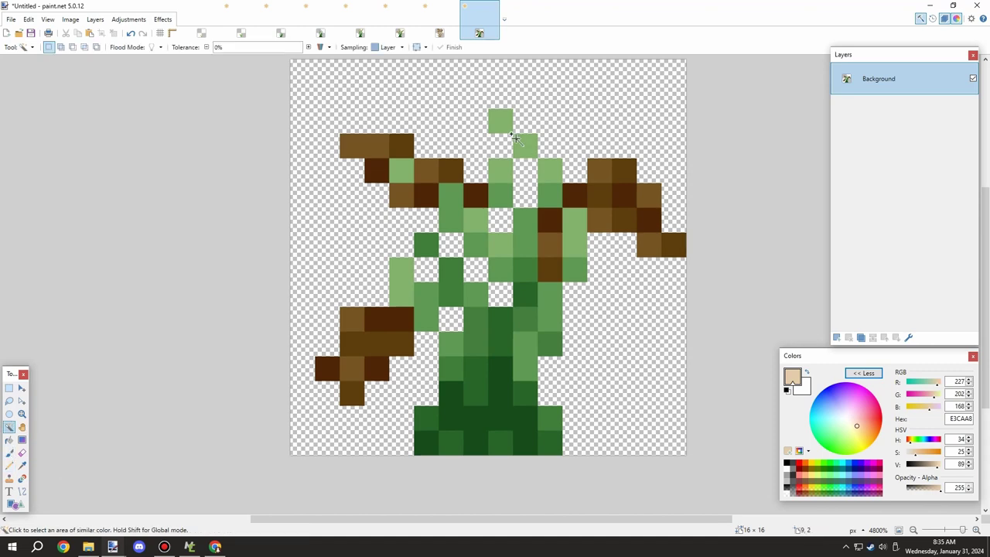
shift+click(544, 166)
key(f)
shift+click(525, 145)
key(ctrl+d)
Step: Sample tan CDB493 from rice_7 and fill all the second-lightest green stalk pixels with it
key(ctrl+shift+Tab)
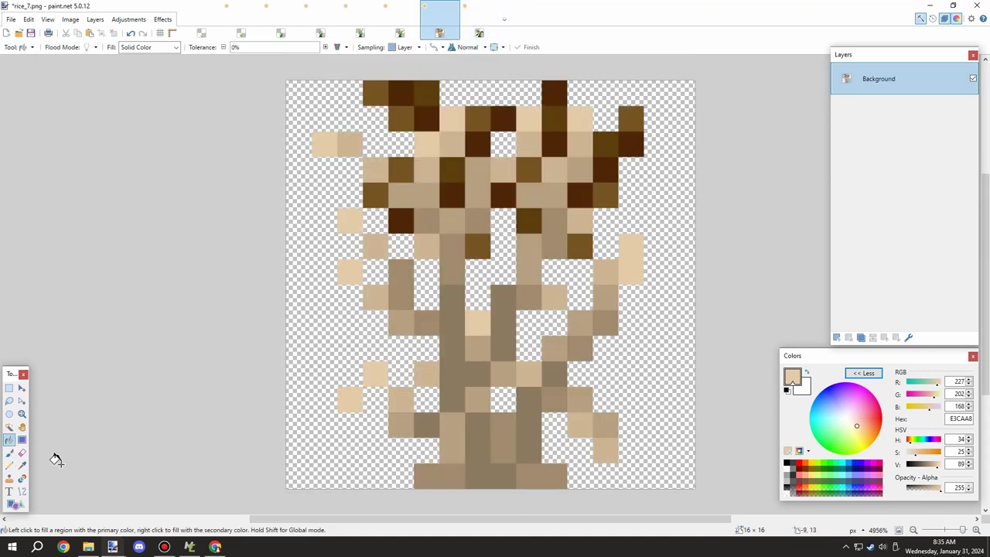
key(k)
click(453, 139)
key(ctrl+Tab)
key(s)
shift+click(441, 200)
key(f)
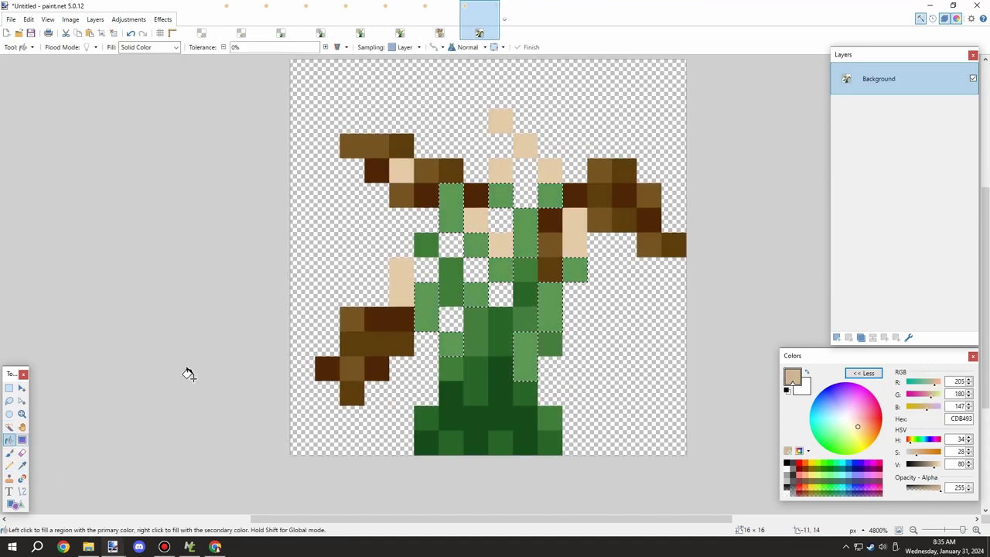
shift+click(443, 198)
Step: Sample B7A081 from rice_7 and fill all the medium green stalk pixels of the untitled plant with it
key(ctrl+Tab)
key(k)
click(432, 198)
key(ctrl+Tab)
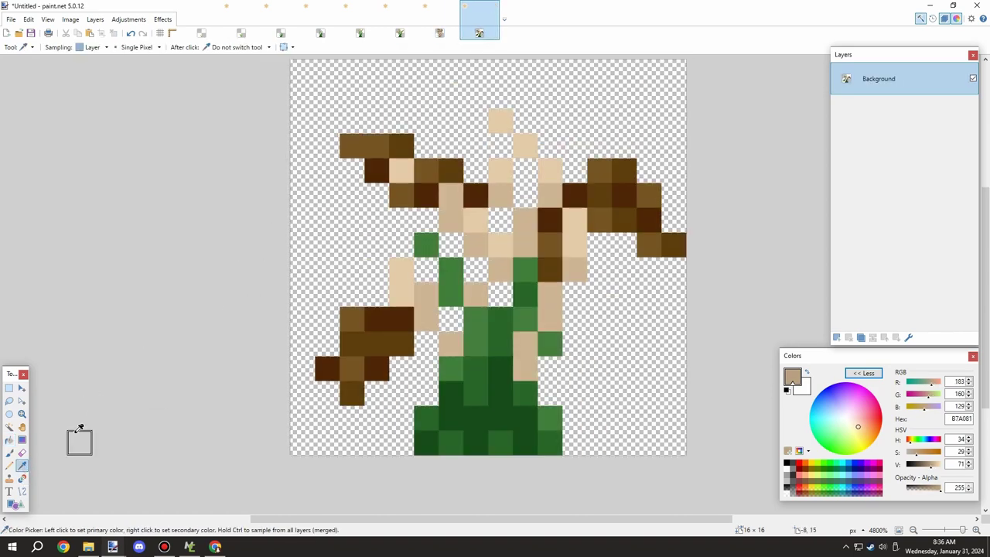
key(s)
shift+click(464, 320)
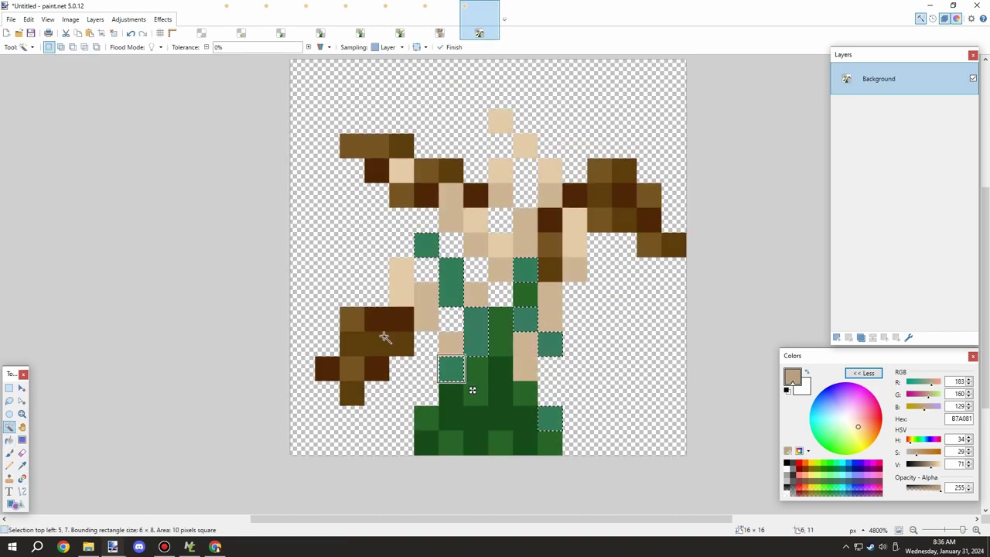
key(f)
shift+click(448, 302)
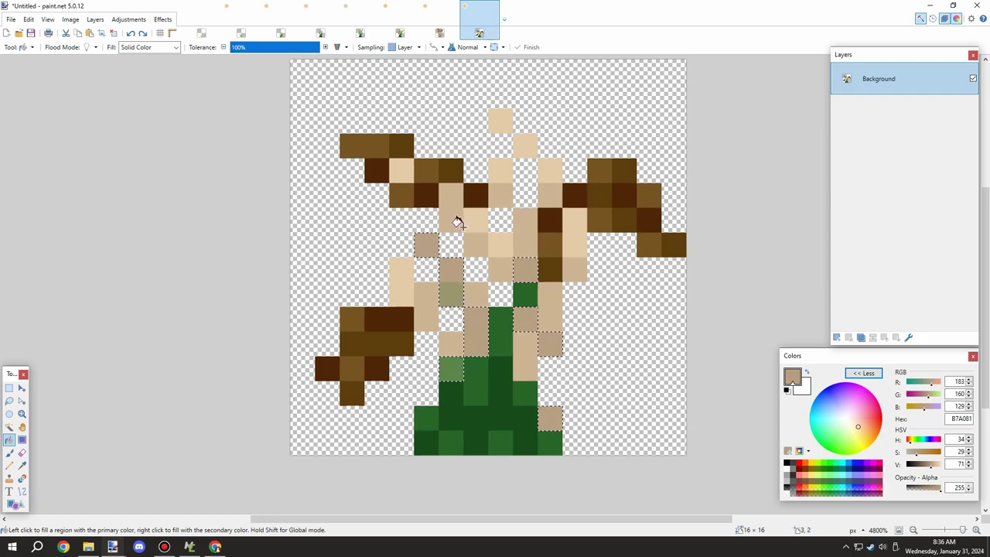
key(ctrl+d)
Step: Sample A18B6E from rice_7 and fill all the second-darkest green pixels with it, selecting them at 0% tolerance
click(440, 28)
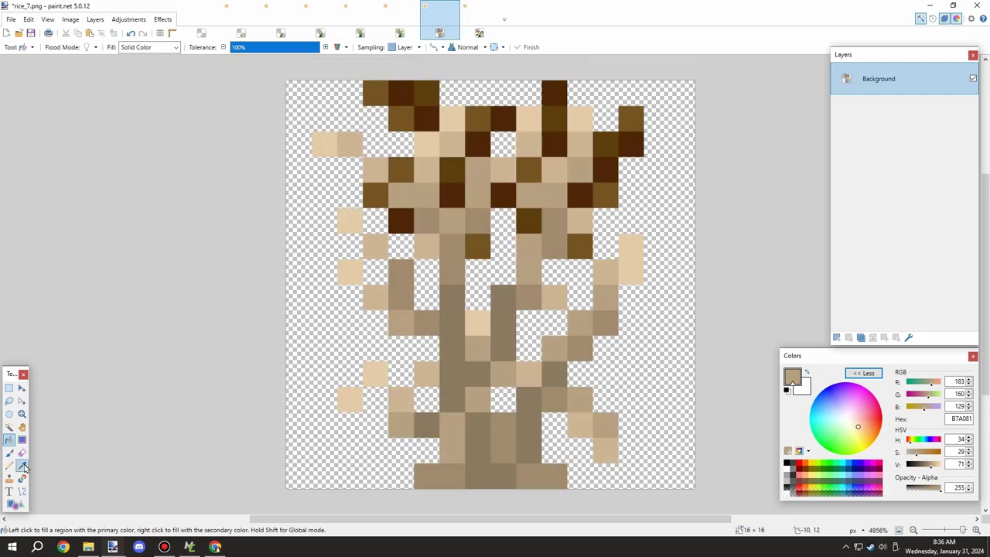
click(24, 467)
click(430, 217)
click(472, 28)
click(12, 429)
shift+click(501, 344)
drag(244, 47, 212, 47)
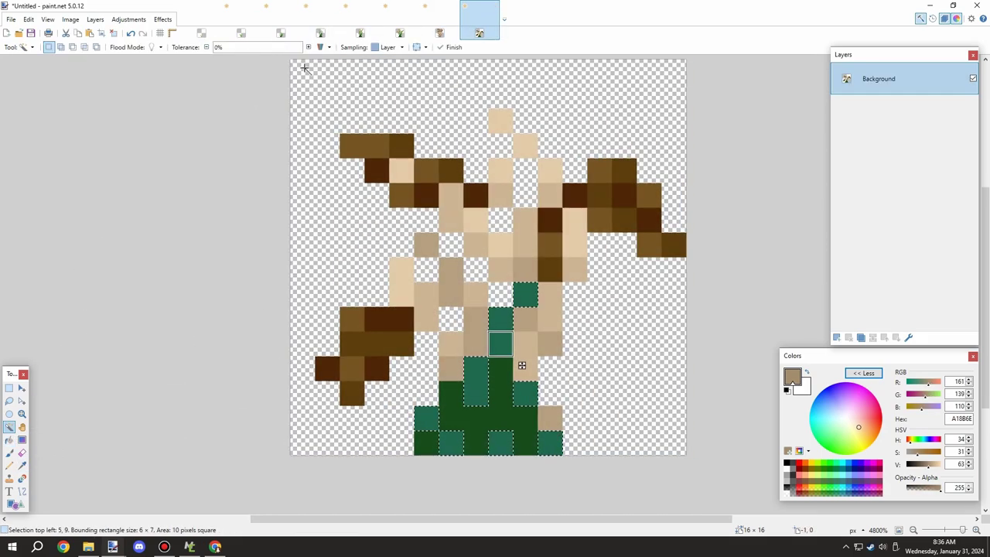
key(f)
click(510, 313)
Step: Sample grey-brown 8C7B60 from rice_7 and fill all the darkest green pixels at the plant's base with it
click(443, 32)
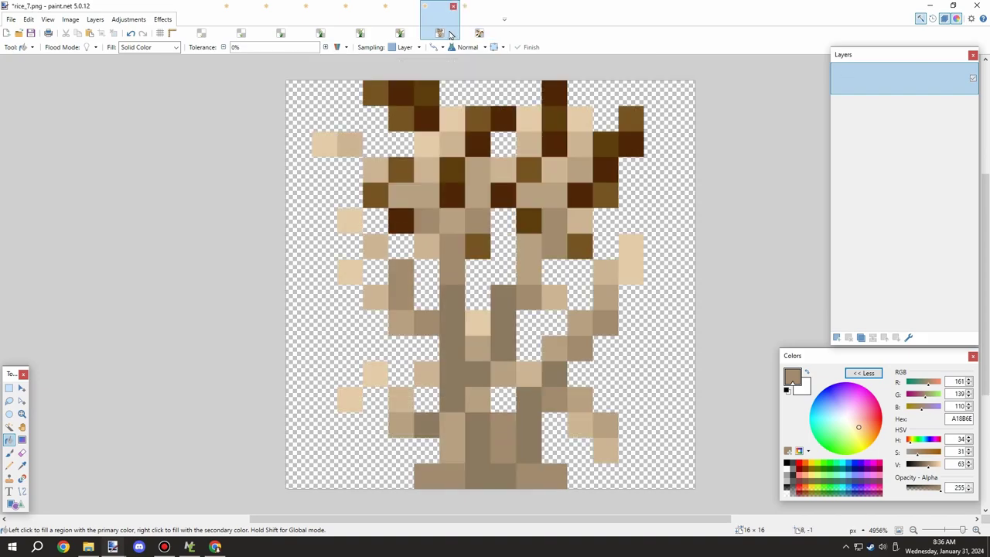
click(21, 465)
click(478, 348)
click(480, 28)
key(s)
shift+click(471, 440)
key(f)
click(449, 423)
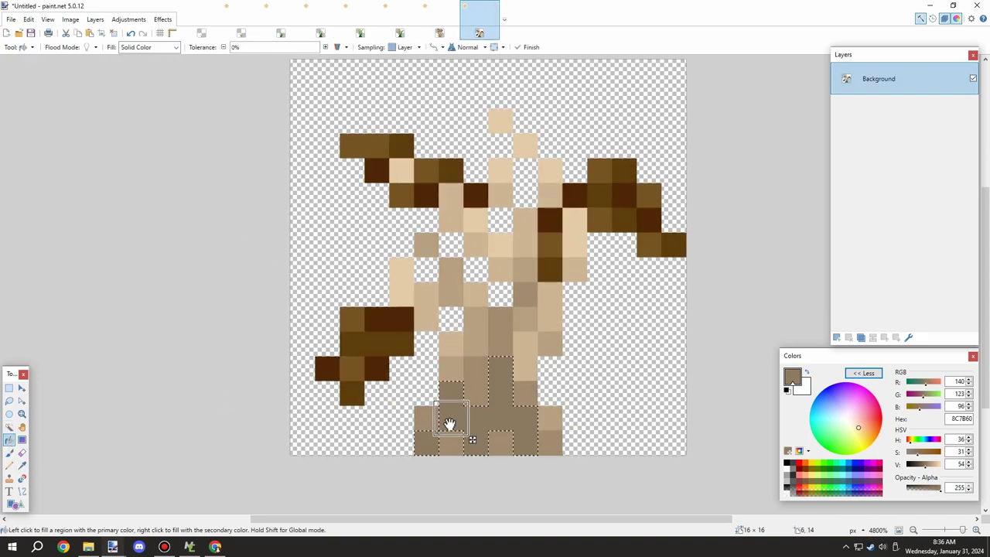
Step: Compare the rice_5, rice_6 and rice_7 textures by viewing them in alternation
scroll(449, 424, down, 3)
click(442, 32)
click(368, 33)
click(404, 32)
click(372, 32)
click(410, 32)
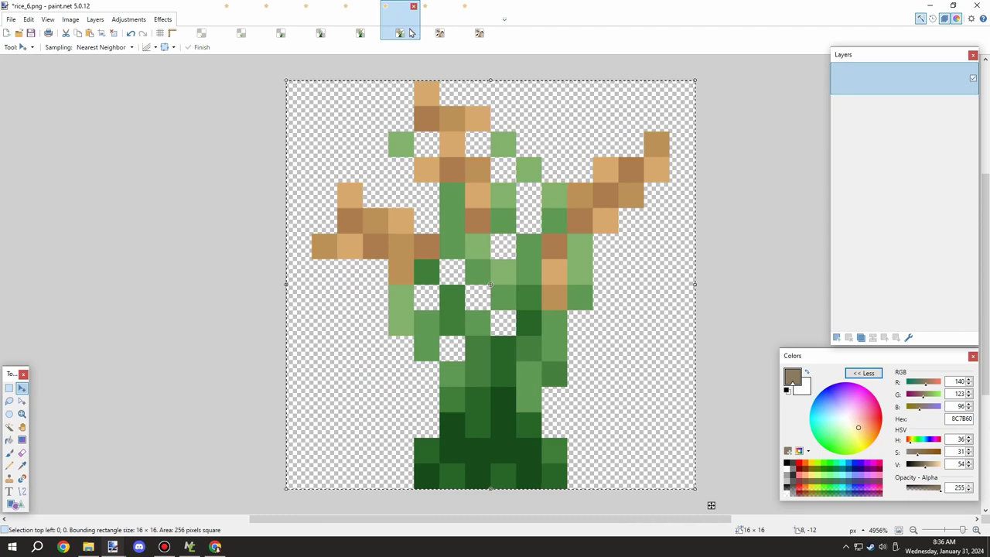
click(430, 32)
click(410, 33)
click(430, 32)
click(413, 33)
click(429, 33)
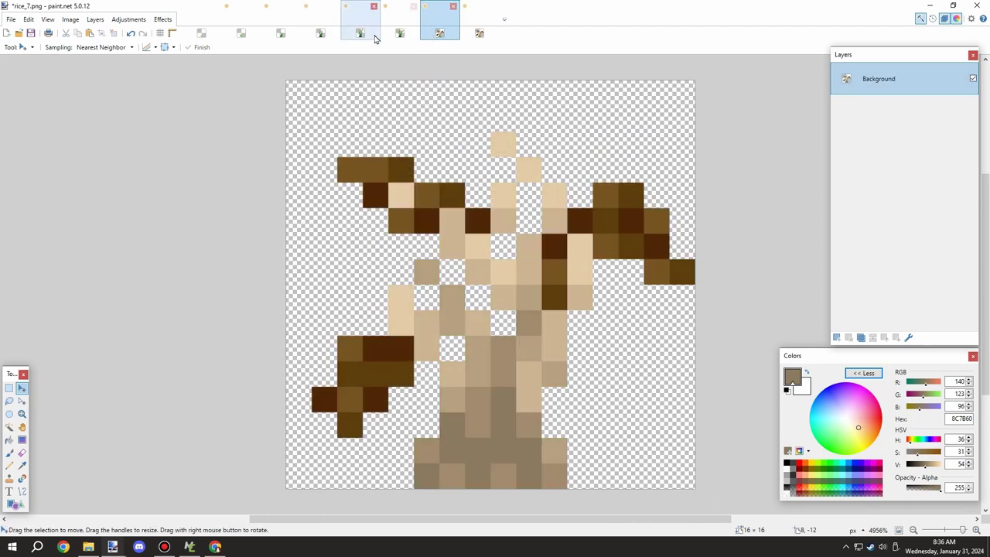
Step: Review the whole set of growth-stage textures from rice_1 through rice_7 in sequence
key(ctrl+Tab)
key(ctrl+Tab)
key(ctrl+Tab)
key(ctrl+Tab)
key(ctrl+Tab)
key(ctrl+Tab)
key(ctrl+Tab)
key(ctrl+Tab)
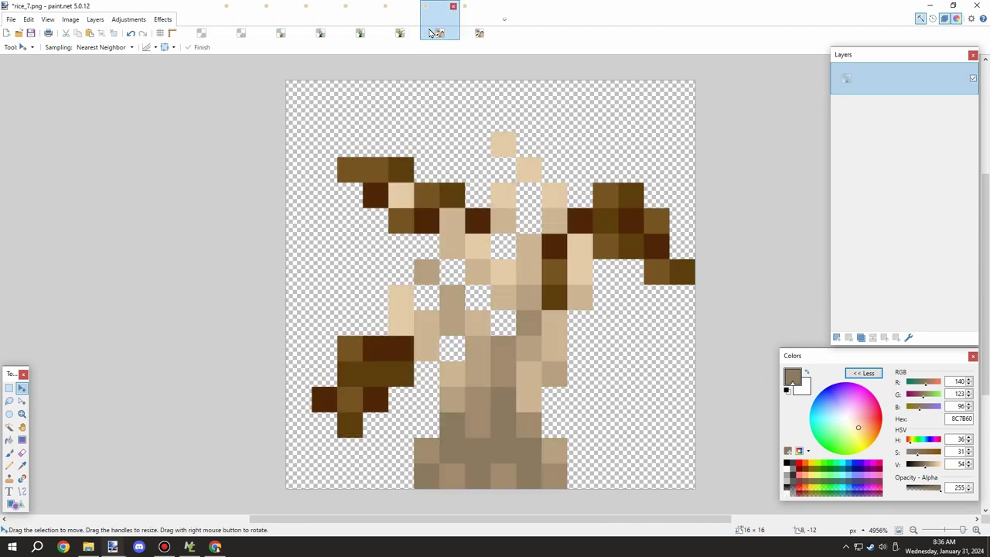
click(323, 34)
click(363, 33)
click(282, 33)
click(213, 36)
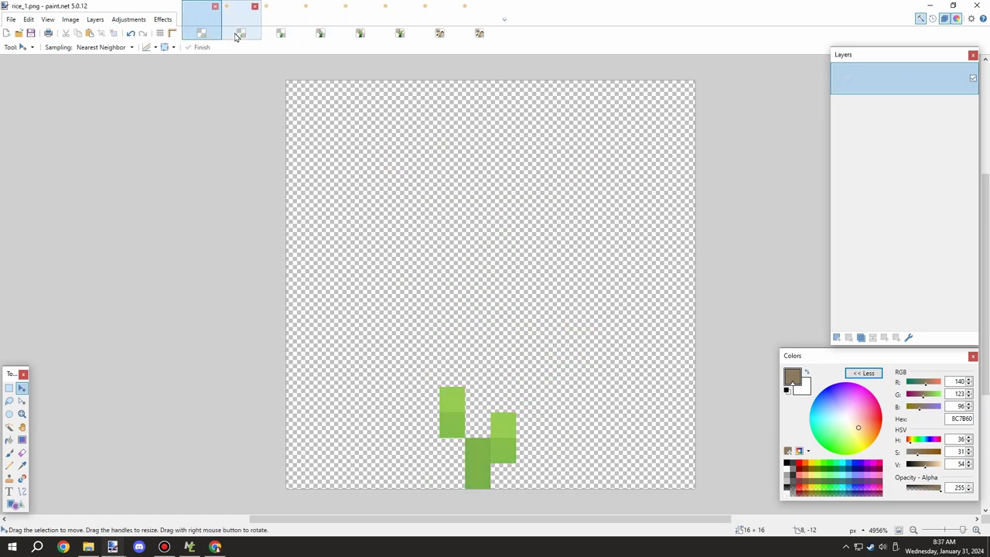
click(280, 32)
click(360, 32)
click(400, 33)
click(440, 33)
Step: Close the untitled image of the withered rice plant
click(489, 23)
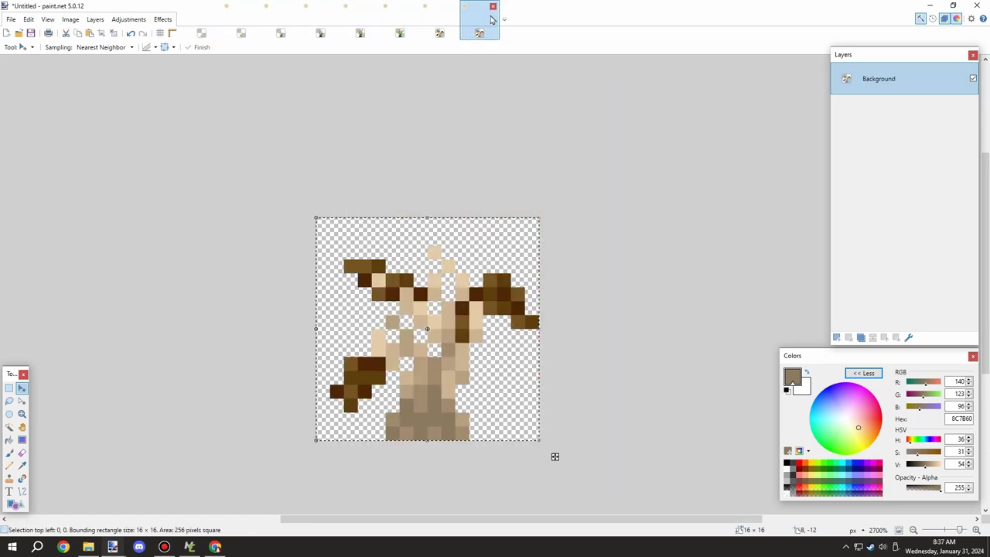
click(493, 7)
Step: Compare rice_3 and rice_4 with each other and with the neighbouring growth stages, finishing on rice_7
click(281, 31)
click(319, 29)
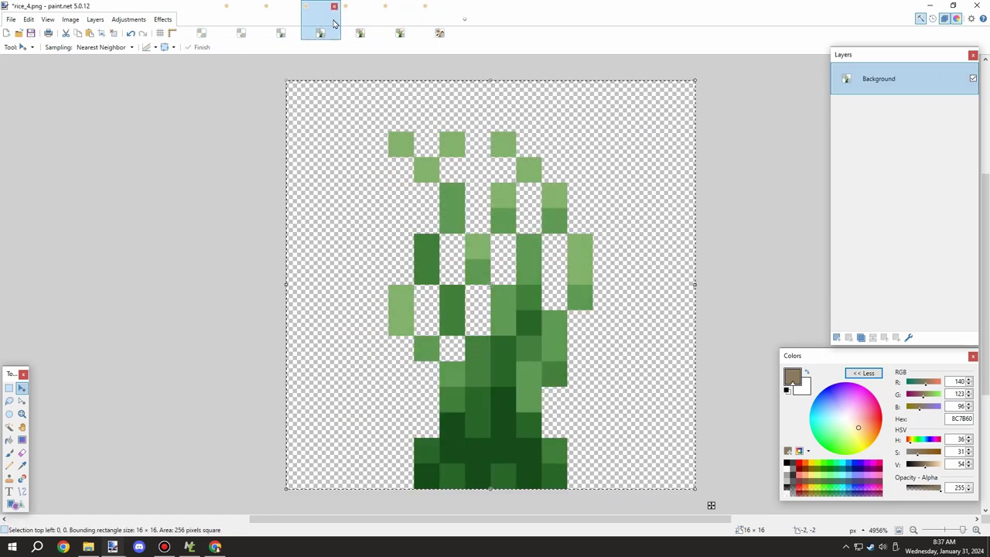
click(280, 29)
click(317, 28)
click(296, 29)
click(333, 30)
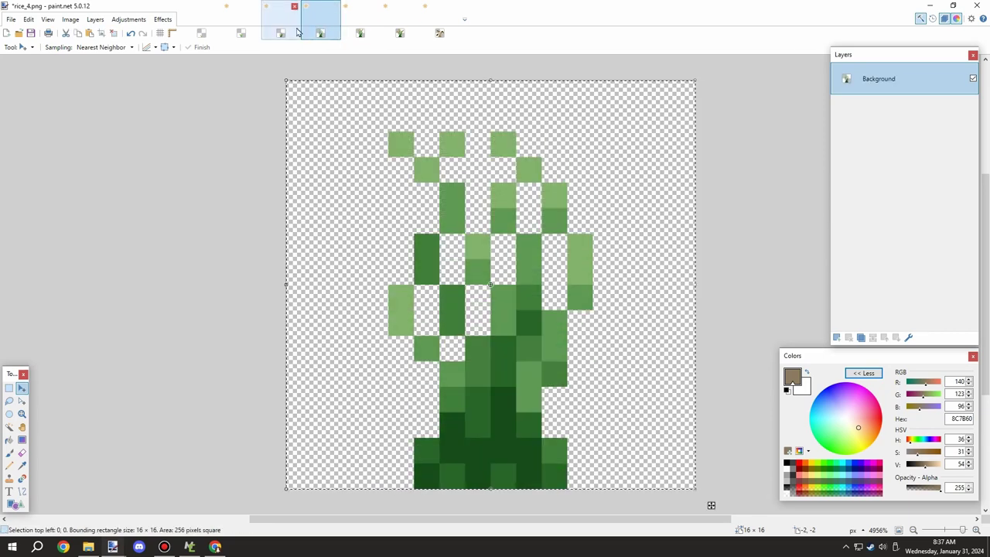
click(298, 32)
click(358, 32)
click(287, 33)
click(258, 34)
click(369, 32)
click(426, 35)
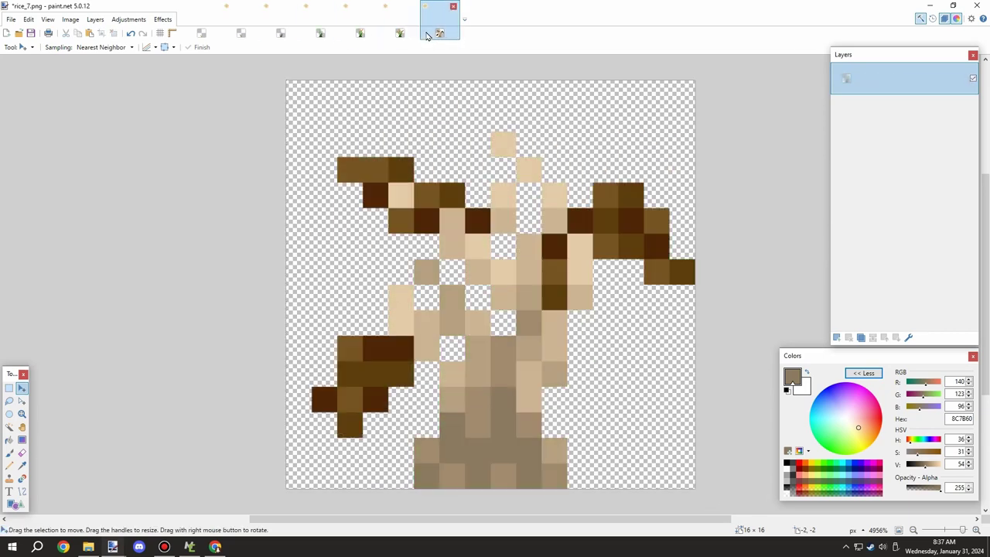
Step: Save all the modified rice textures in one go, accepting the save settings for each image
click(32, 34)
click(723, 345)
click(6, 21)
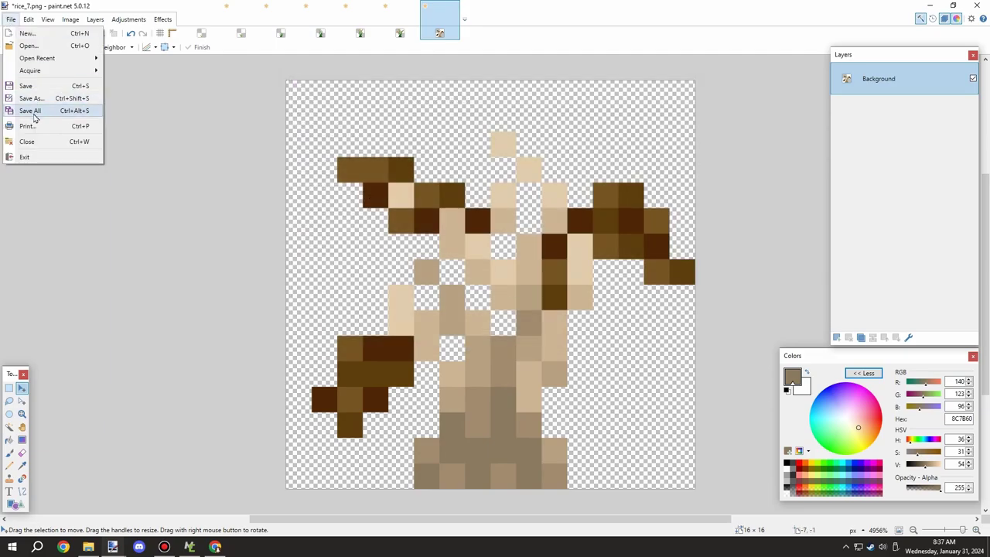
click(33, 114)
click(666, 345)
click(670, 344)
click(670, 344)
click(669, 344)
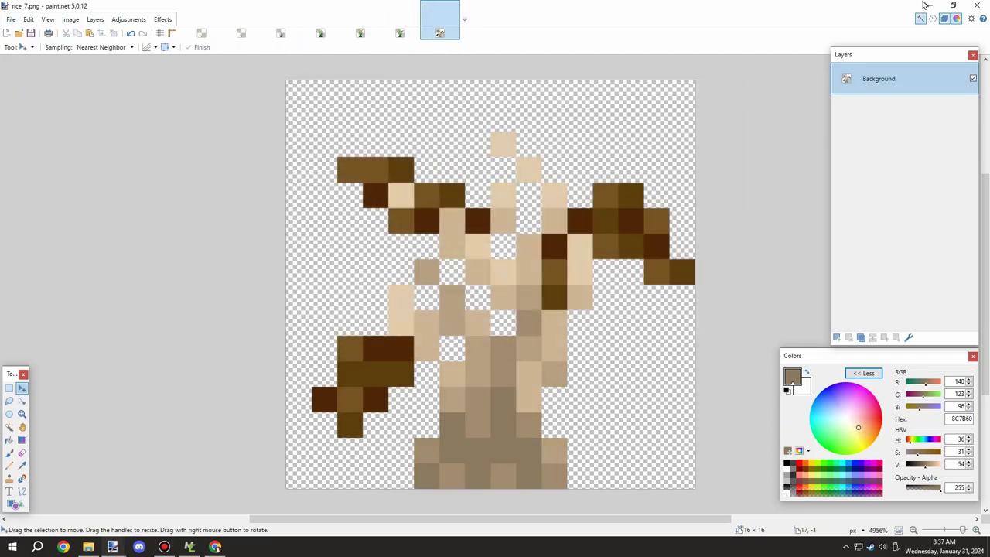
Step: Close paint.net, switch to MCreator and delete the selected rice_1 to rice_7 block textures from the workspace
click(977, 5)
click(191, 548)
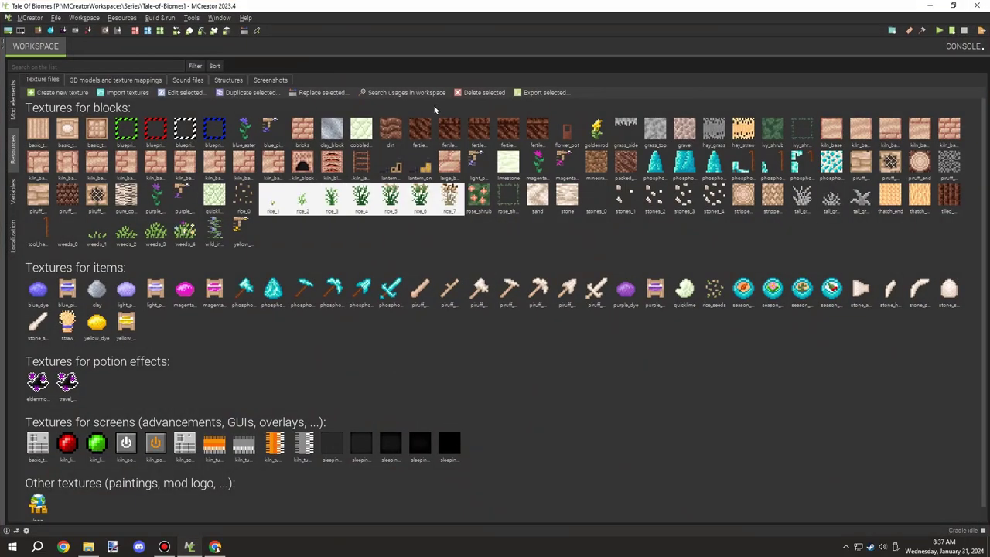
click(477, 92)
click(522, 351)
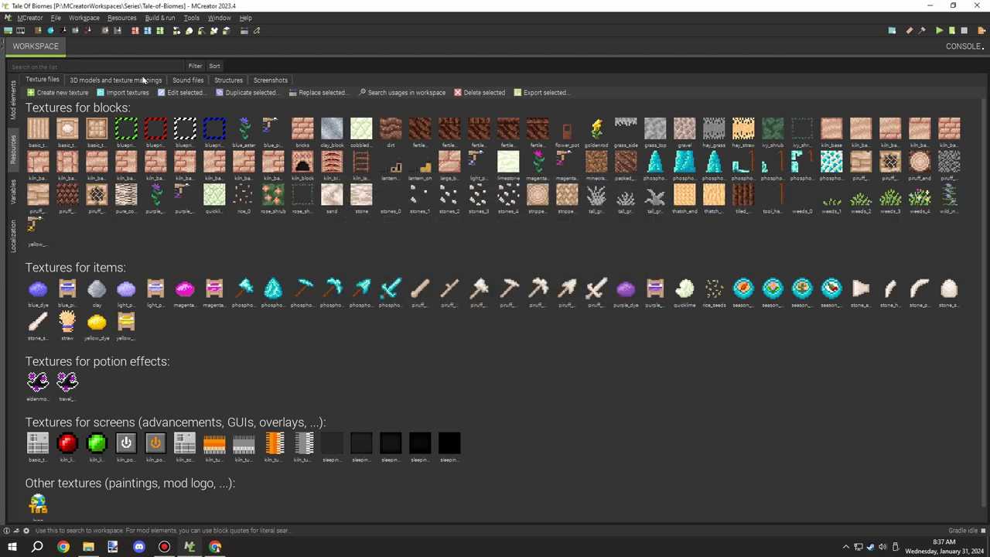
Step: Import rice_1.png through rice_7.png as block textures from the MCreator > Series > Lore > Assets > Blocks > Plants folder
click(125, 92)
click(143, 118)
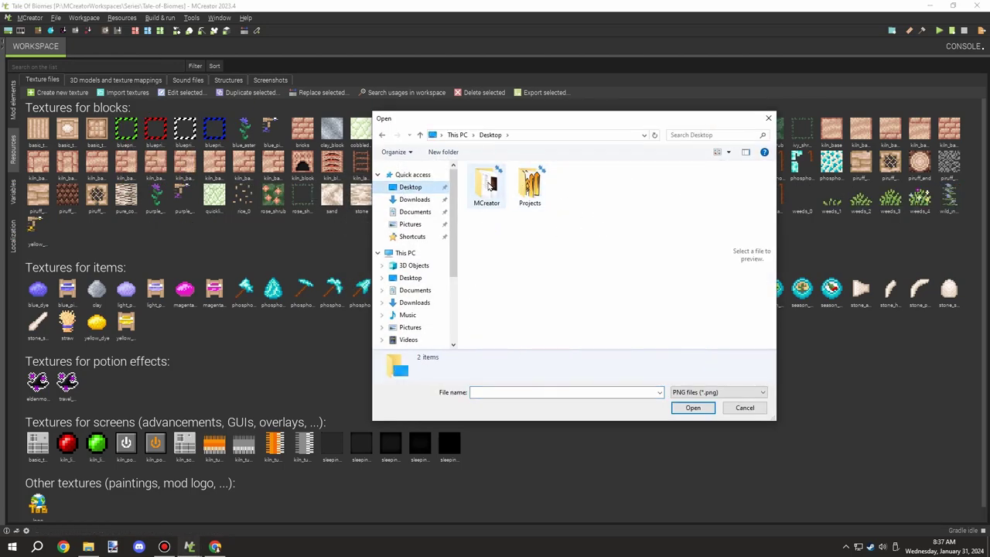
double_click(487, 184)
double_click(495, 207)
double_click(500, 198)
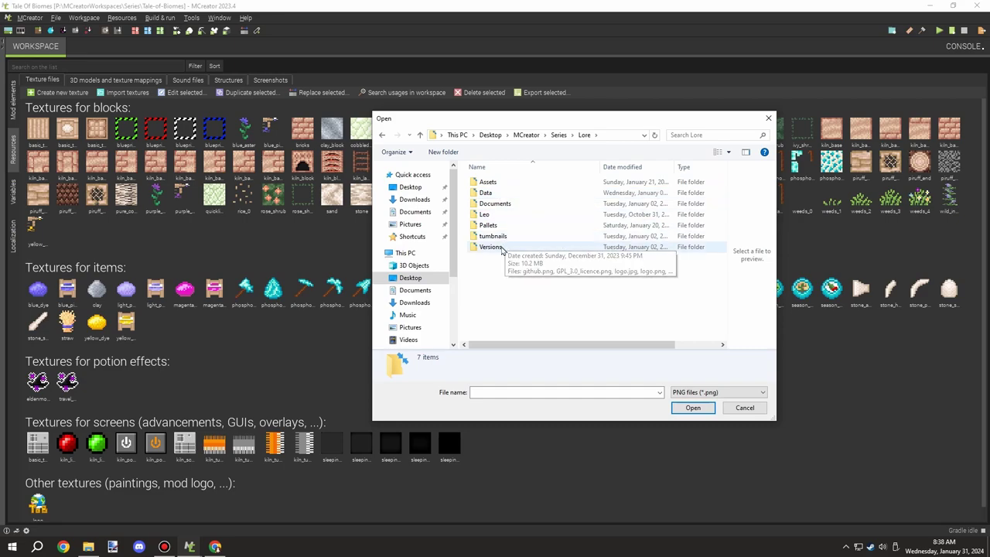
double_click(497, 185)
double_click(497, 186)
double_click(498, 219)
scroll(565, 233, down, 5)
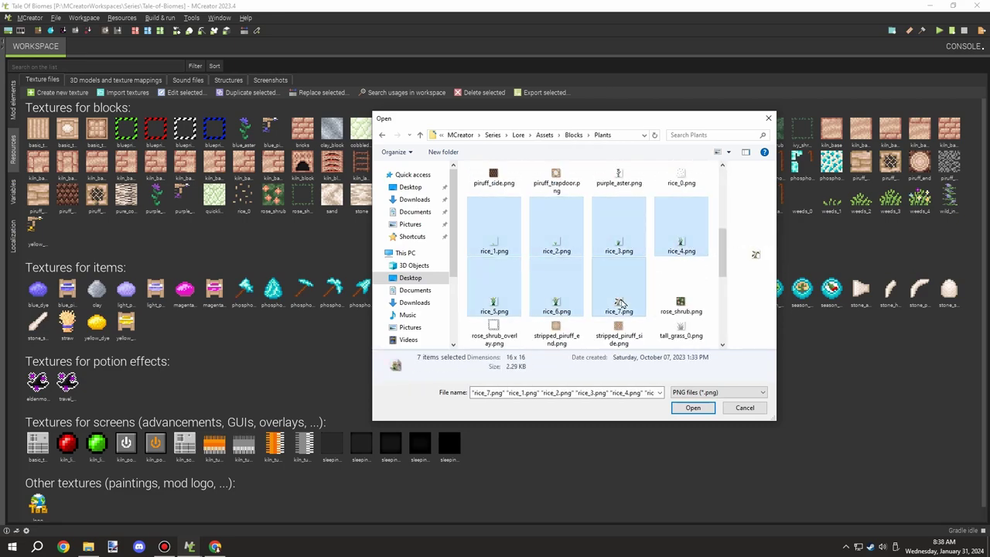
key(Return)
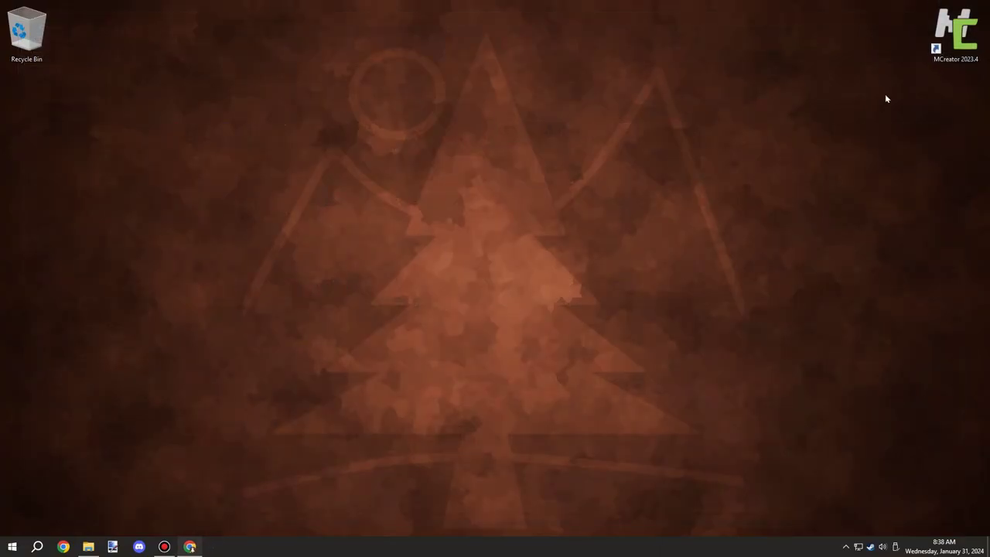
Step: Relaunch MCreator 2023.4 from the desktop
double_click(953, 31)
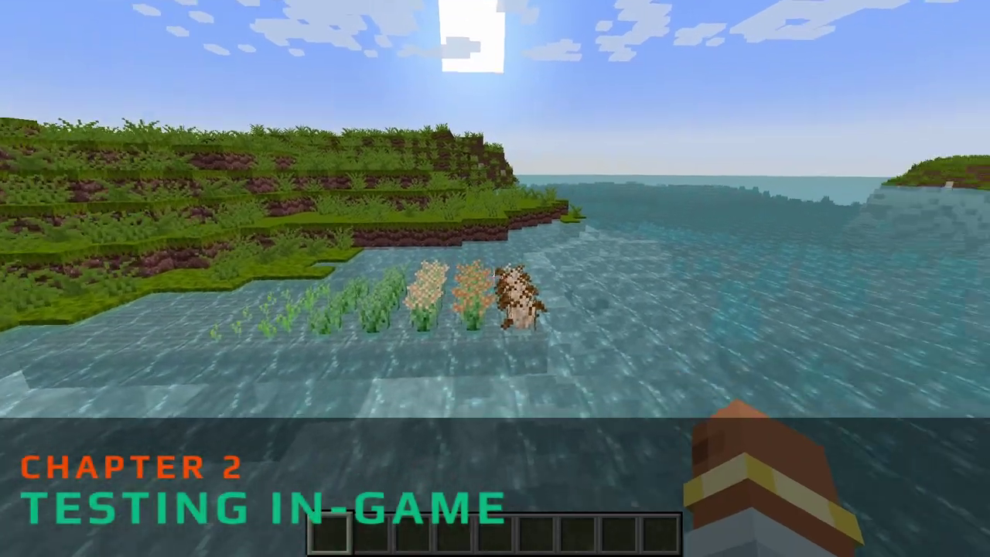
key(d)
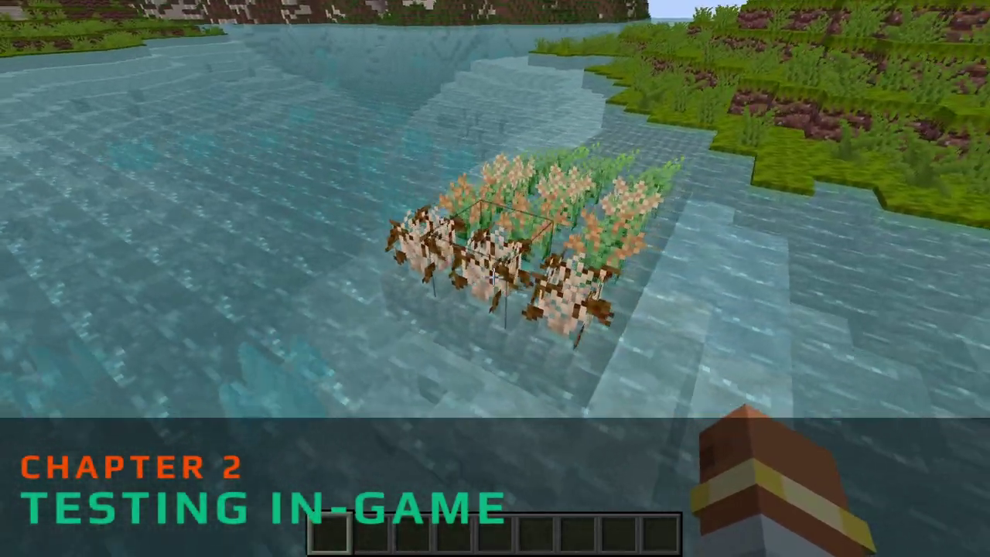
key(shift)
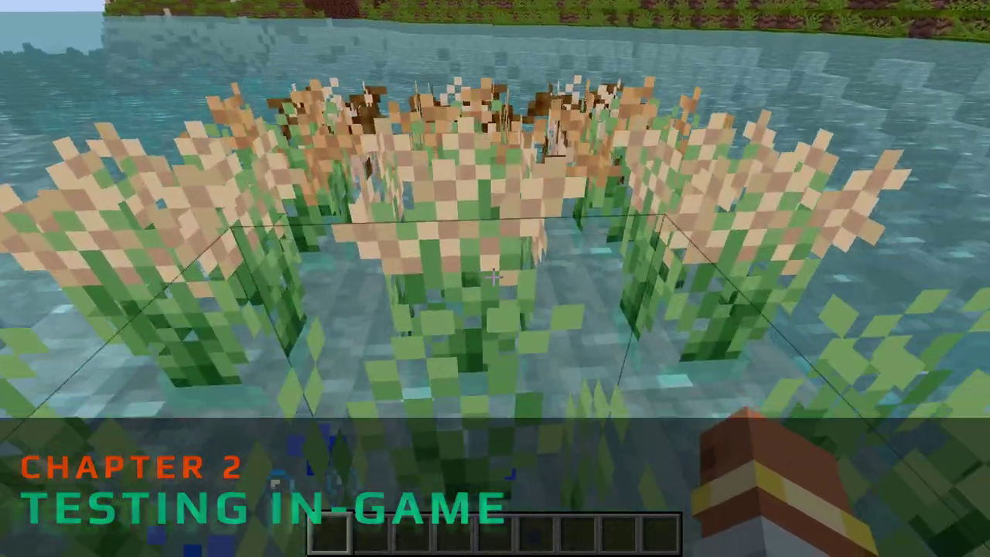
key(s)
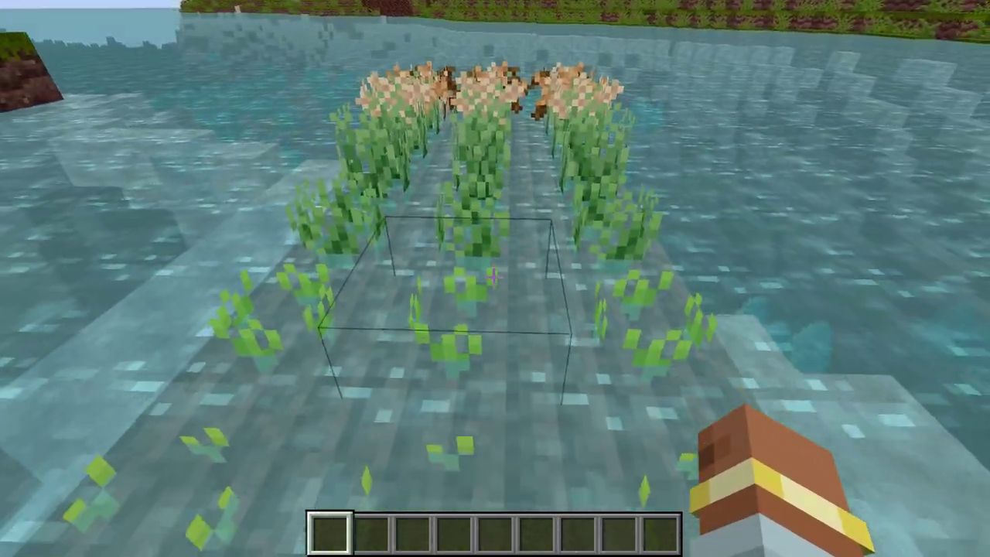
key(s)
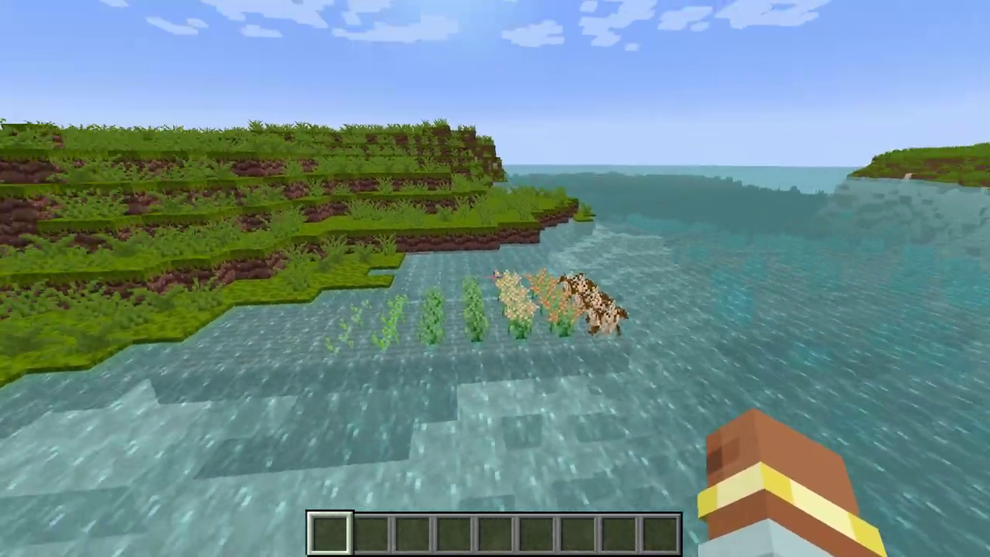
key(a)
key(w)
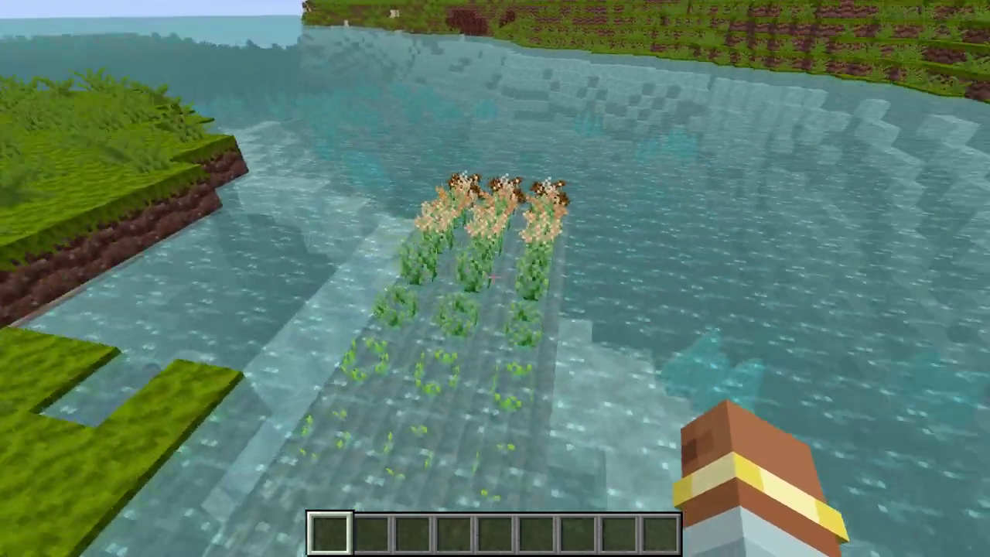